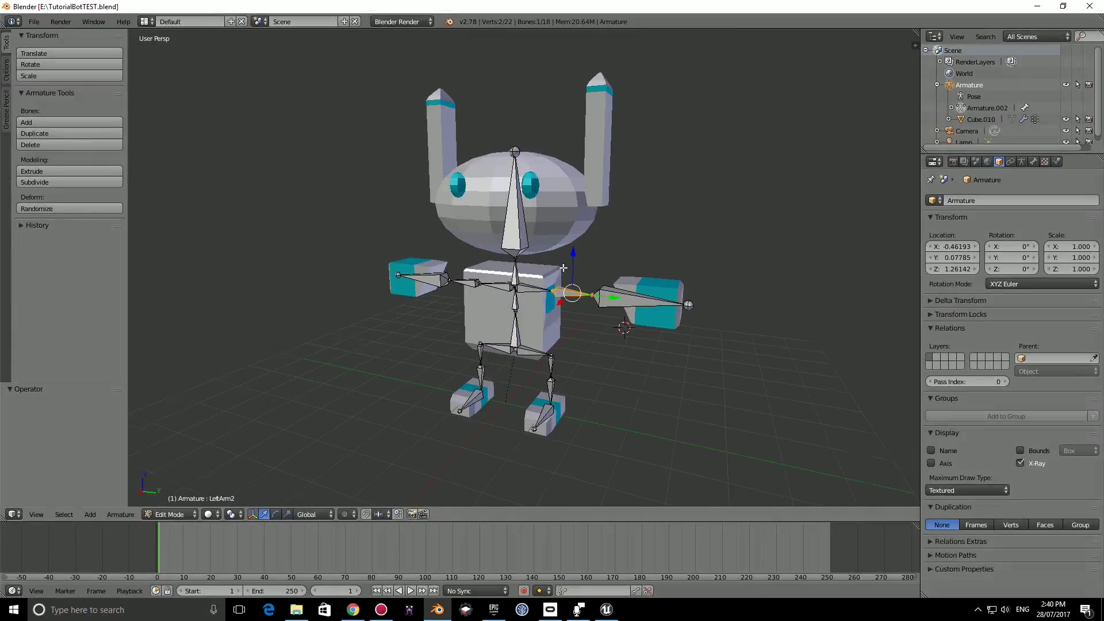
# Step: Split the 3D view into two side-by-side views and adjust the divider between them
pyautogui.moveTo(563, 268); pyautogui.dragTo(485, 290, button='middle')
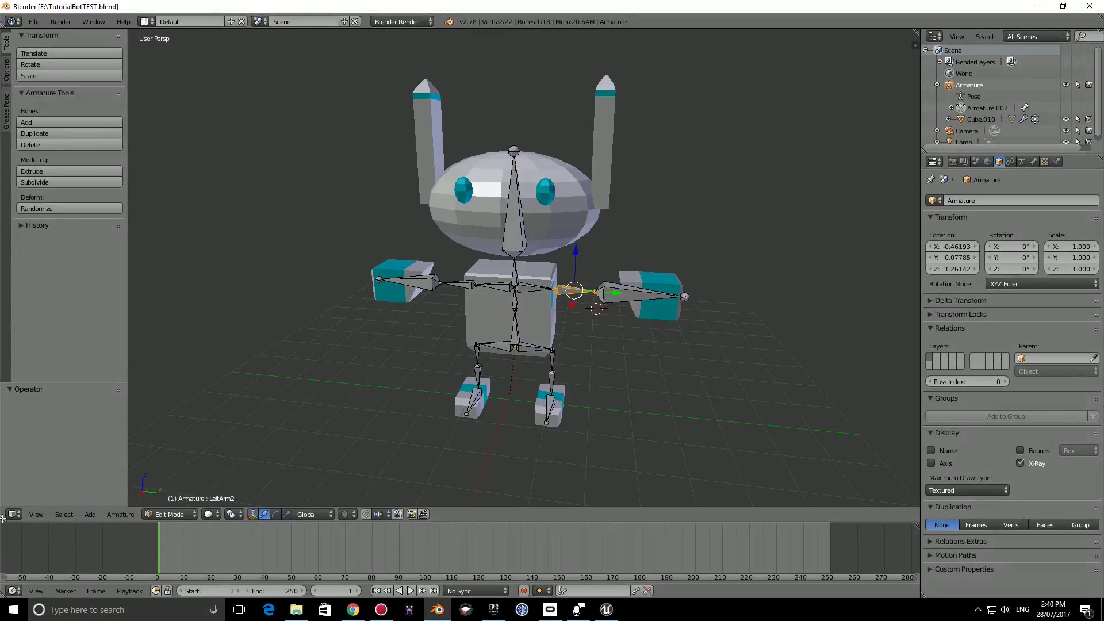
pyautogui.moveTo(3, 518); pyautogui.dragTo(359, 505)
pyautogui.moveTo(264, 411); pyautogui.dragTo(221, 418, button='middle')
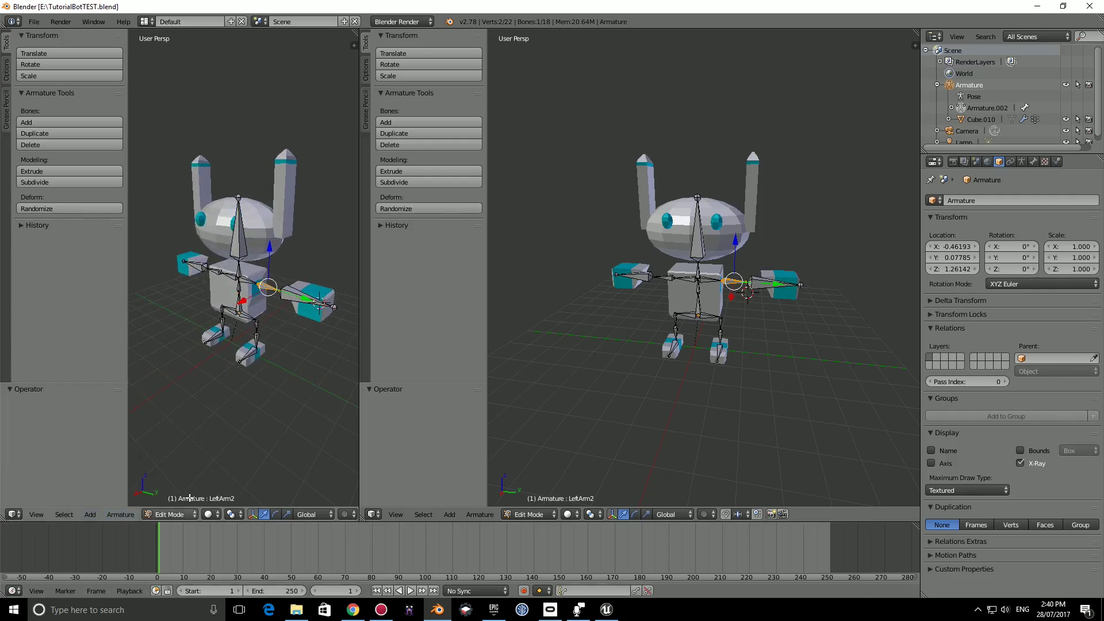
pyautogui.click(14, 515)
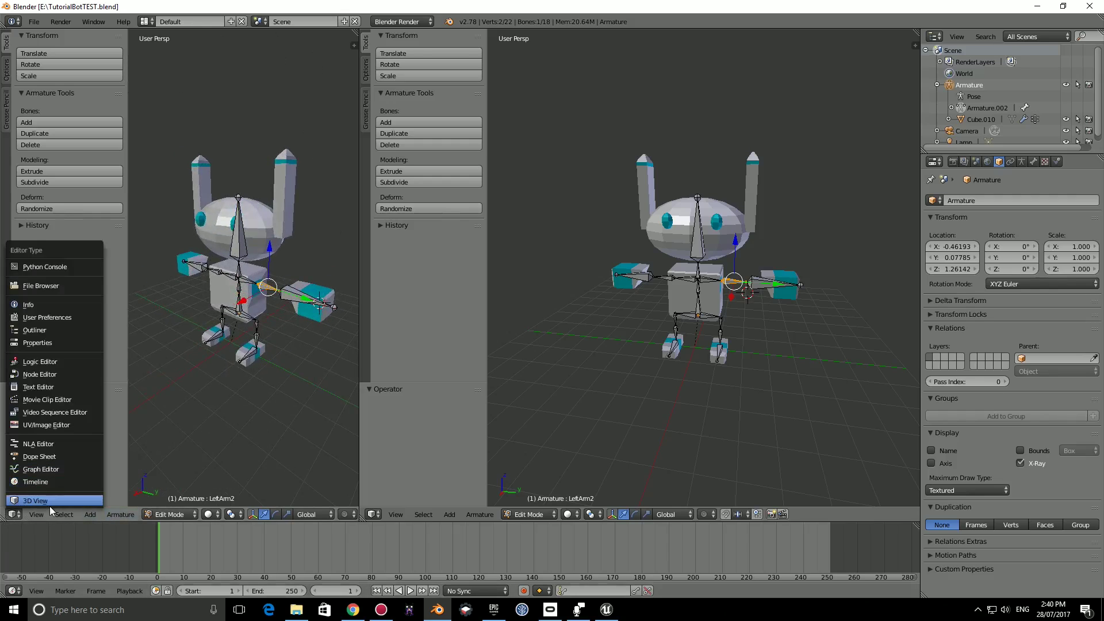
# Step: Turn the left view into a Dope Sheet and widen it
pyautogui.click(40, 456)
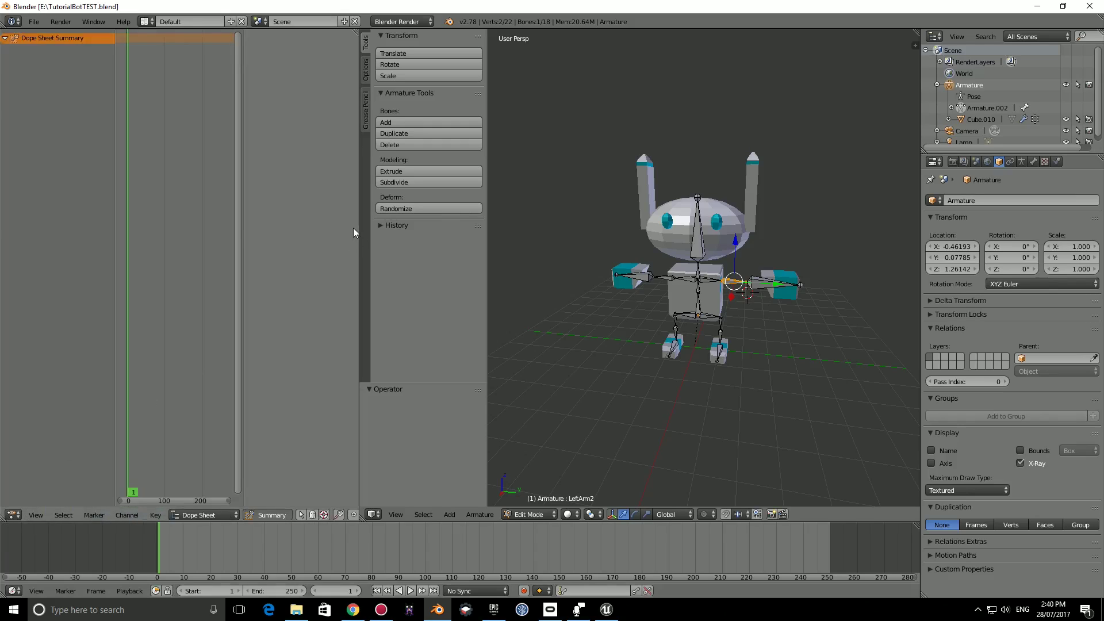
pyautogui.moveTo(359, 227); pyautogui.dragTo(374, 226)
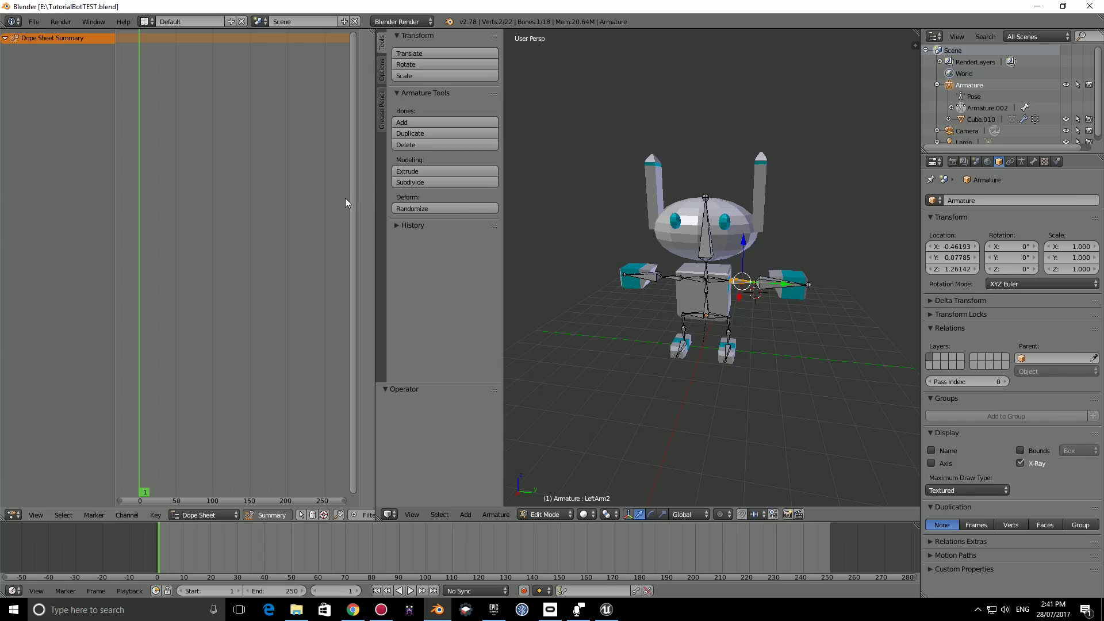
pyautogui.scroll(3, 731, 232)
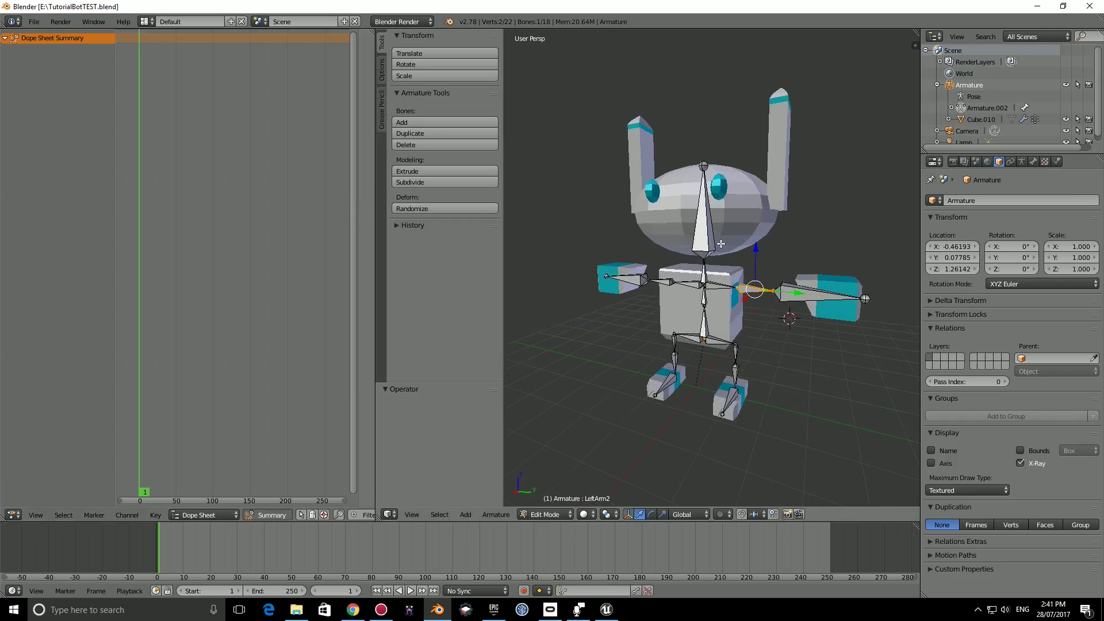
pyautogui.moveTo(721, 244); pyautogui.dragTo(738, 298, button='middle')
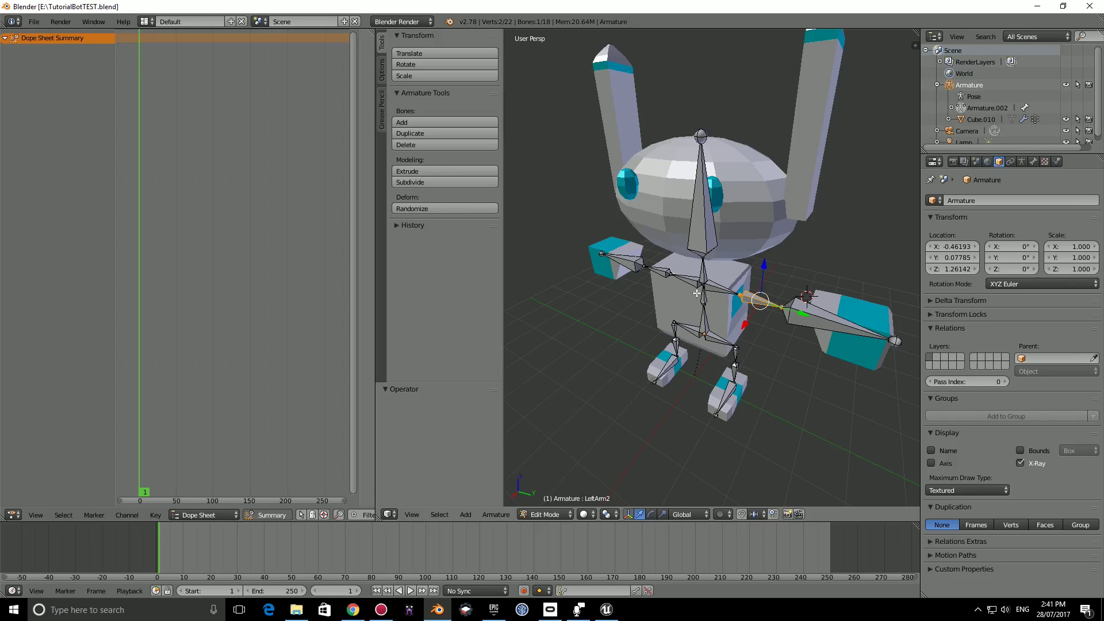
pyautogui.moveTo(664, 300); pyautogui.dragTo(682, 248, button='middle')
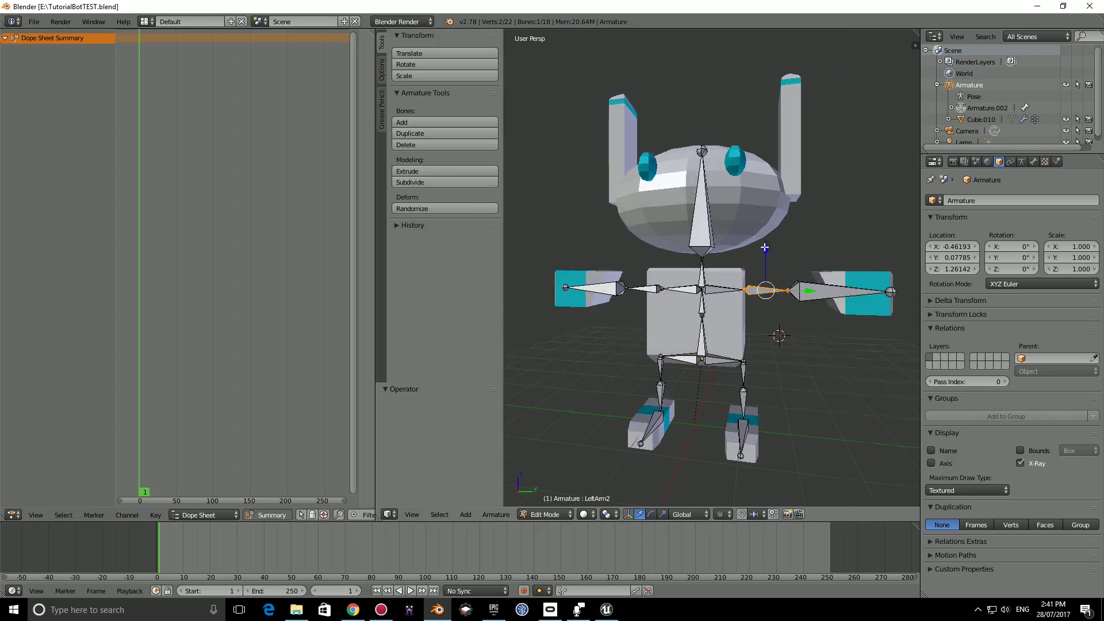
pyautogui.moveTo(764, 247); pyautogui.dragTo(796, 302, button='middle')
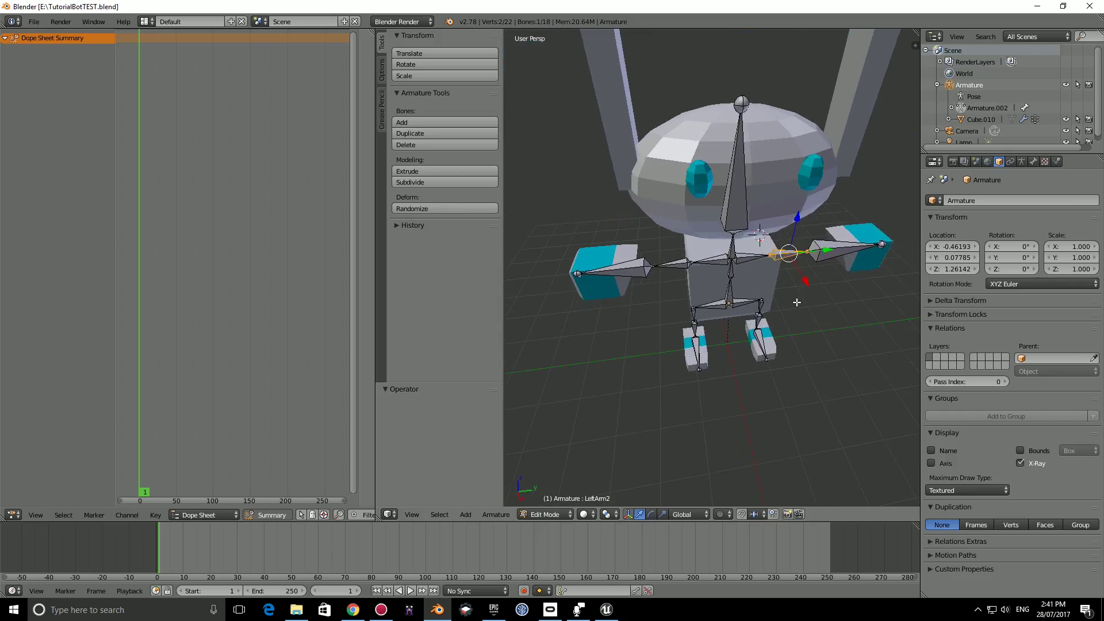
pyautogui.scroll(1, 797, 302)
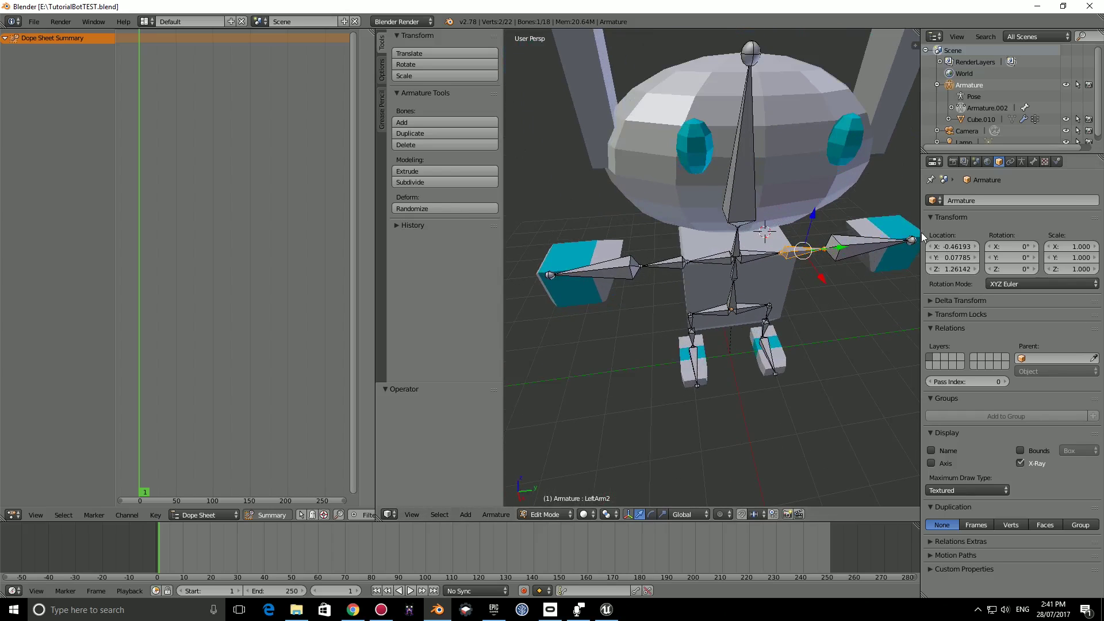
# Step: Narrow the Properties panel and switch the armature into Pose Mode
pyautogui.moveTo(927, 234); pyautogui.dragTo(973, 234)
pyautogui.scroll(5, 733, 323)
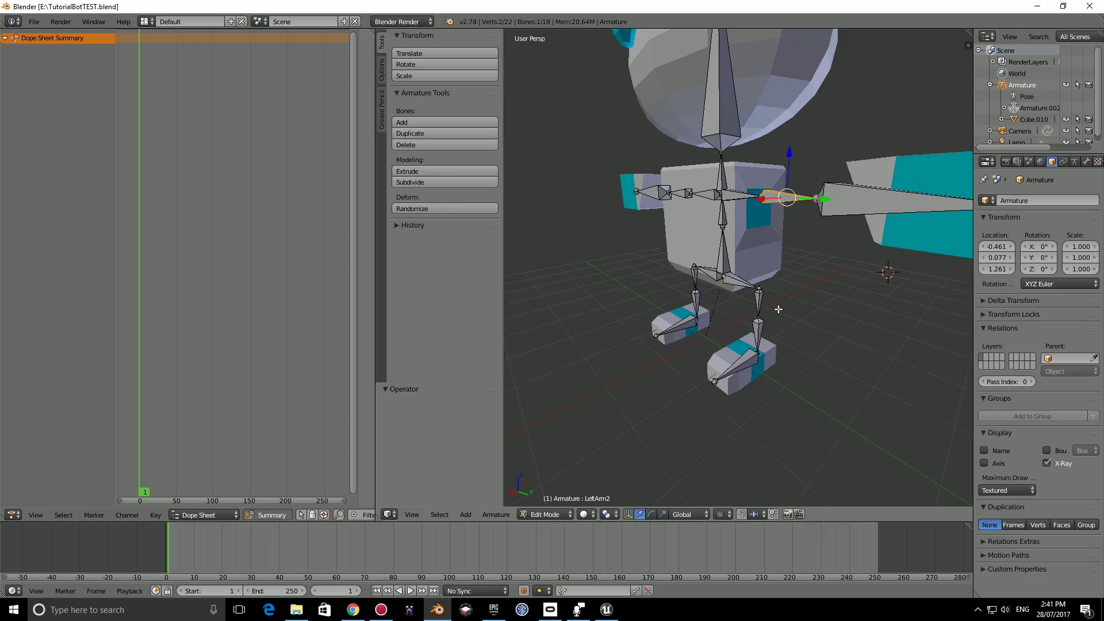
pyautogui.moveTo(734, 323); pyautogui.dragTo(747, 314, button='middle')
pyautogui.scroll(-3, 750, 276)
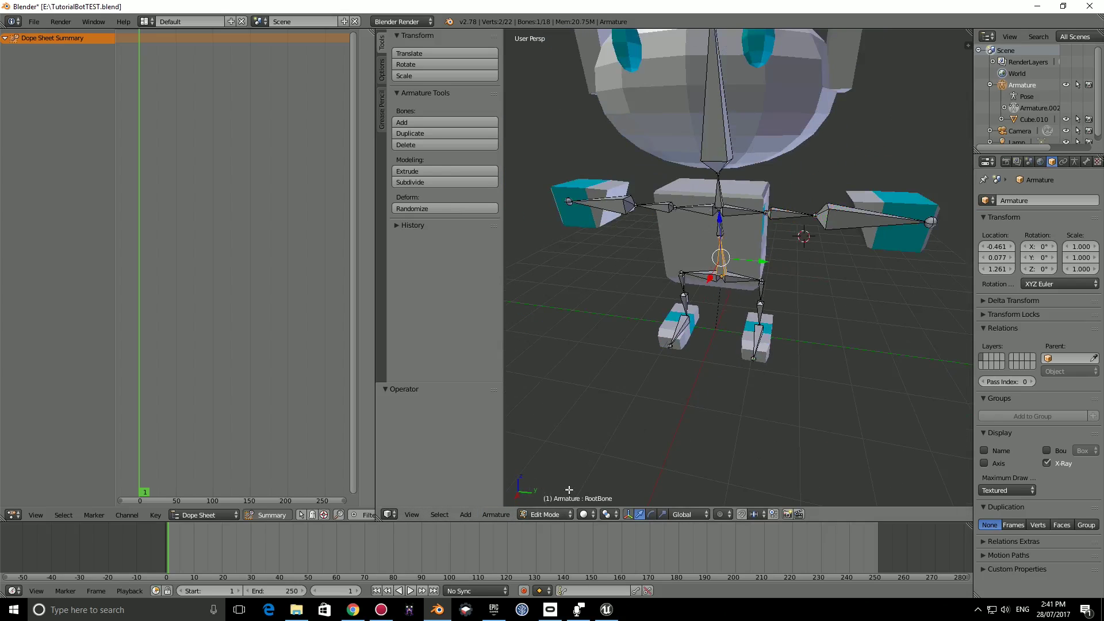
pyautogui.click(560, 515)
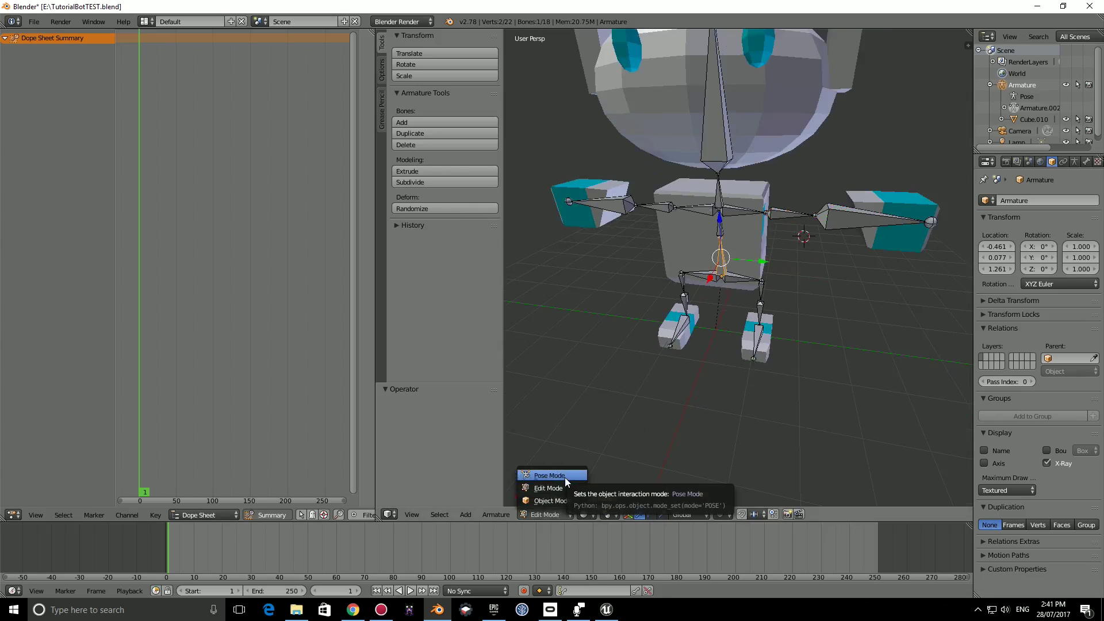
pyautogui.click(565, 477)
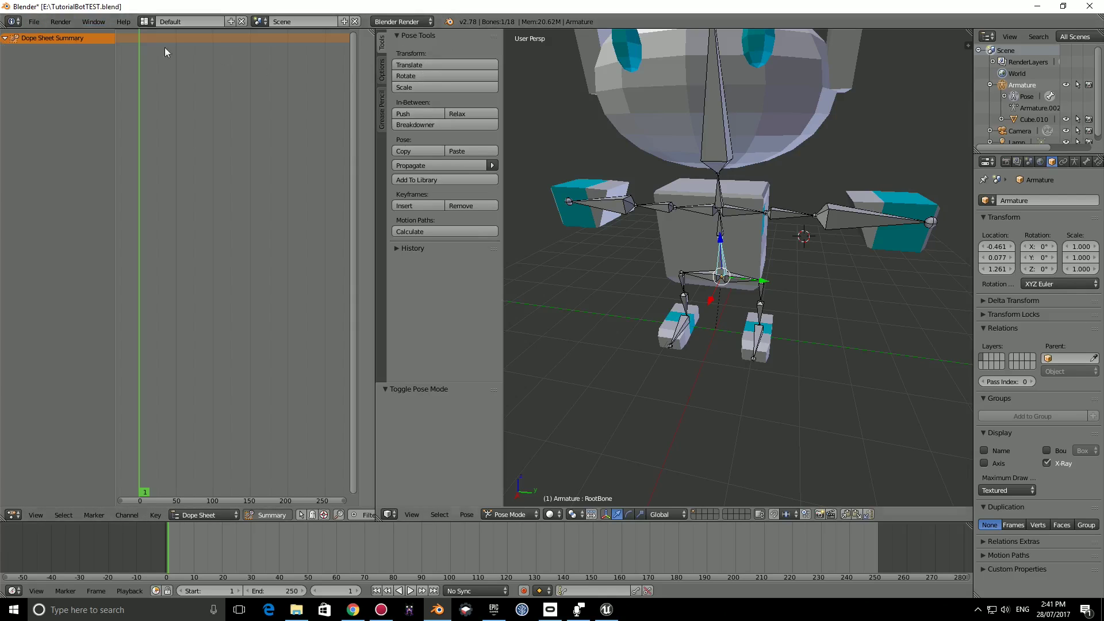
# Step: Save the rigged robot as TutorialBotRigged.blend
pyautogui.click(34, 22)
pyautogui.click(85, 121)
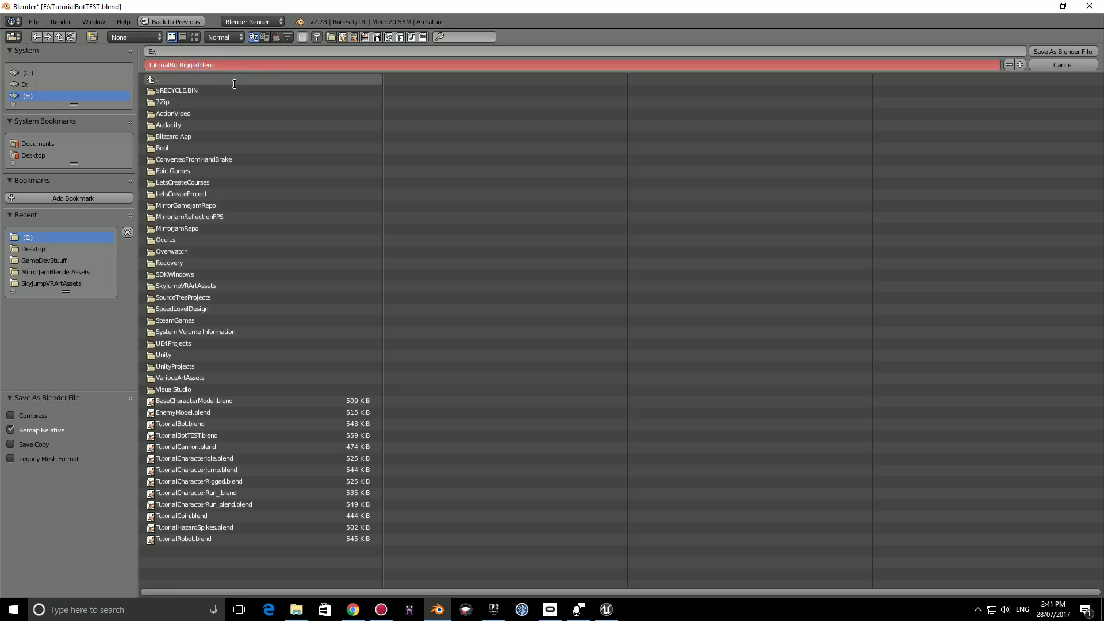
pyautogui.press('Return')
pyautogui.press('Return')
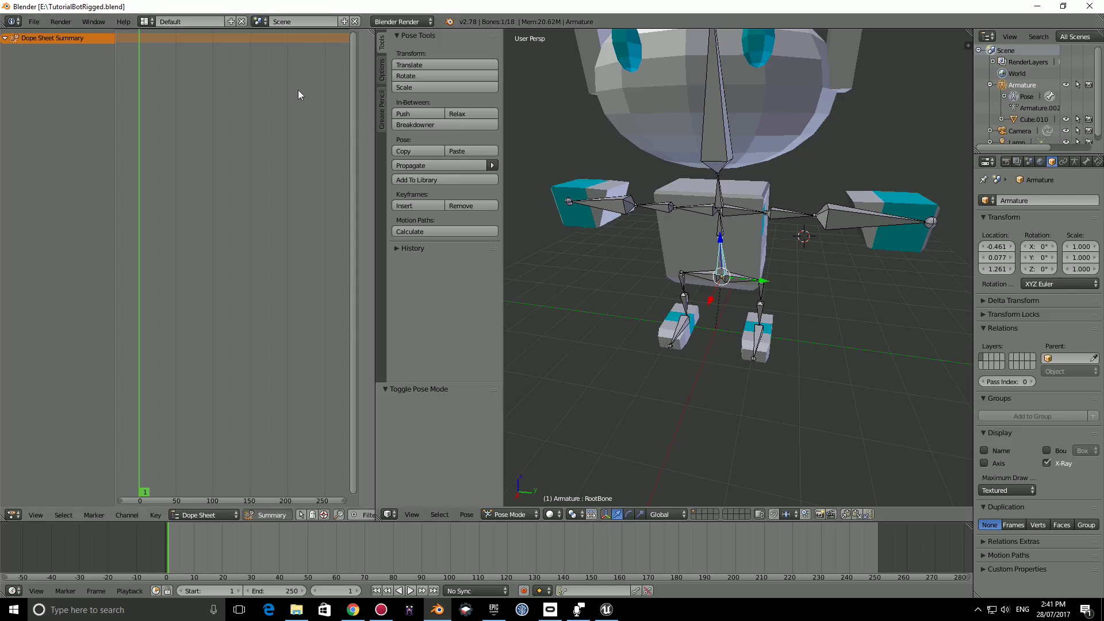
pyautogui.scroll(-3, 601, 144)
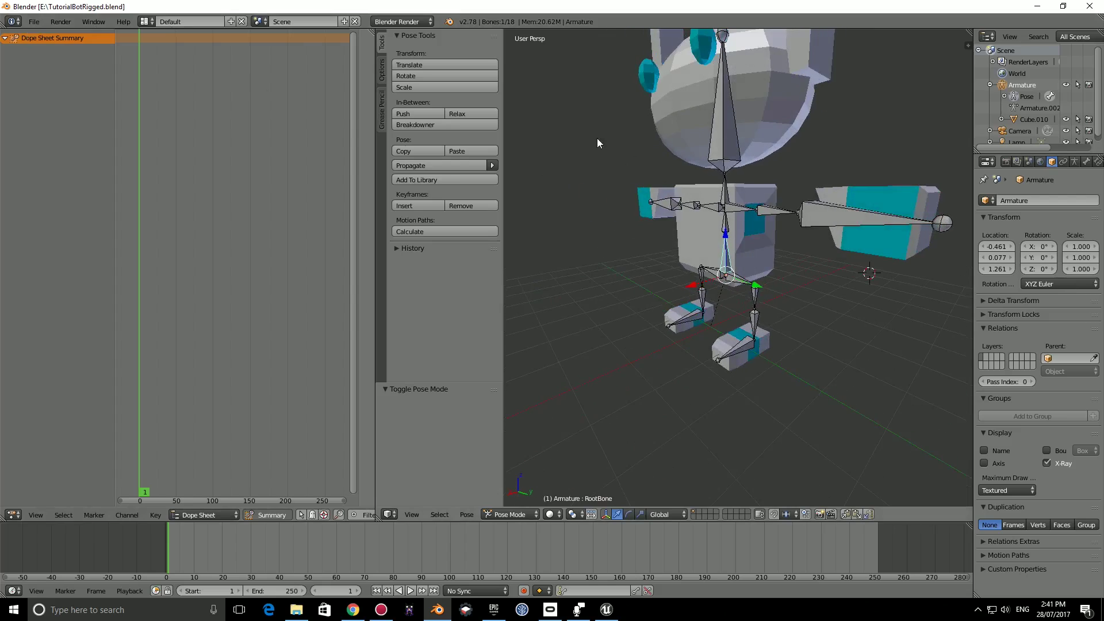
pyautogui.moveTo(619, 151); pyautogui.dragTo(684, 148, button='middle')
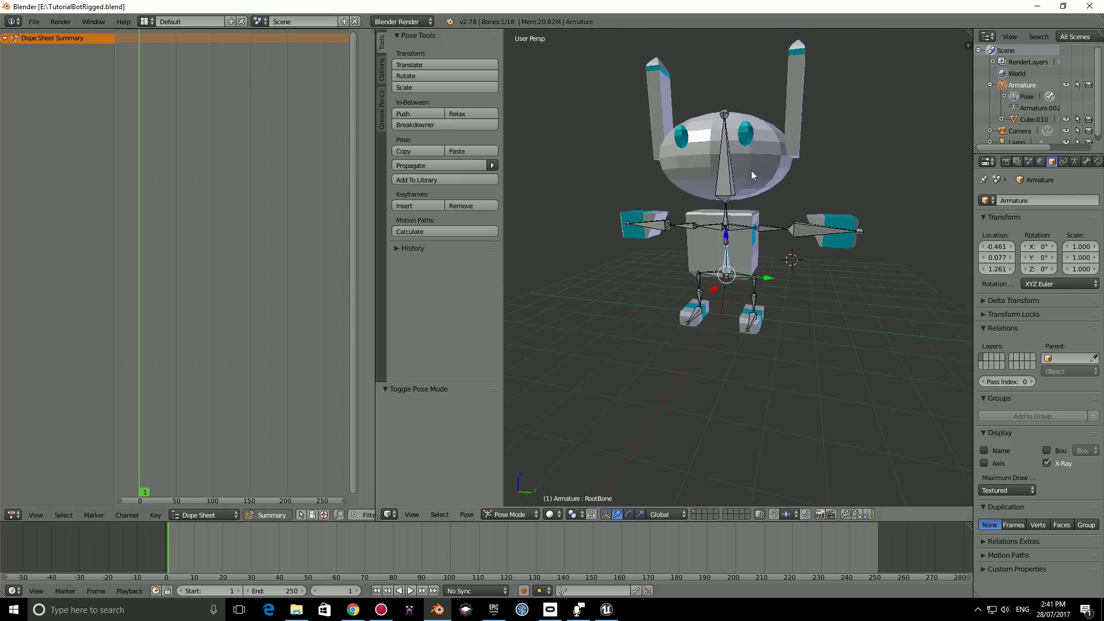
# Step: Save a separate copy named TutorialBotRun.blend
pyautogui.click(34, 21)
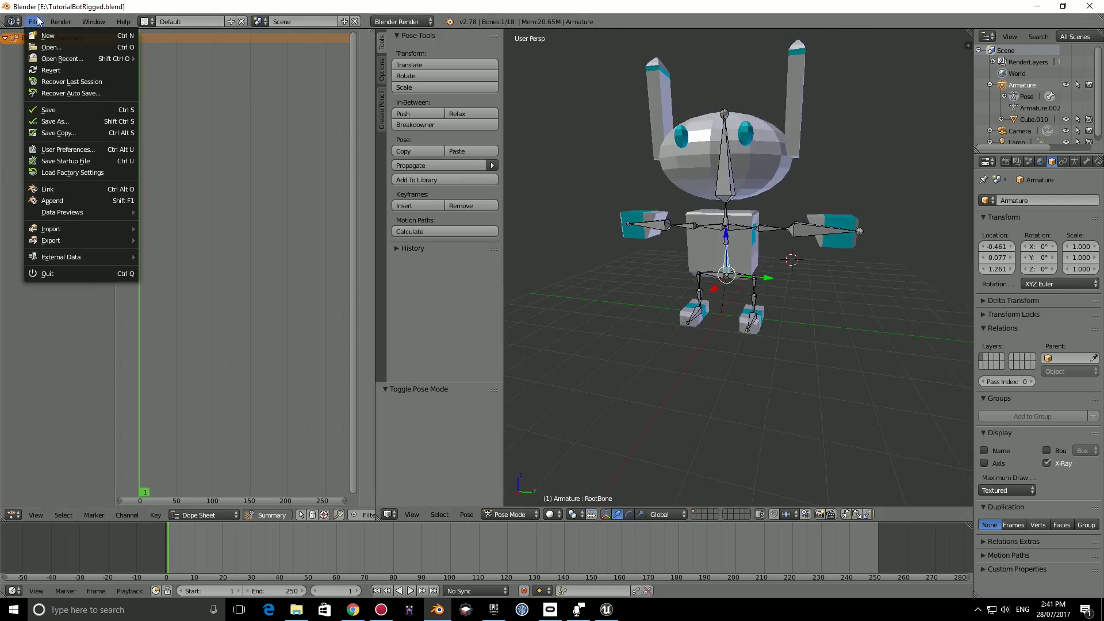
pyautogui.click(80, 126)
pyautogui.click(204, 64)
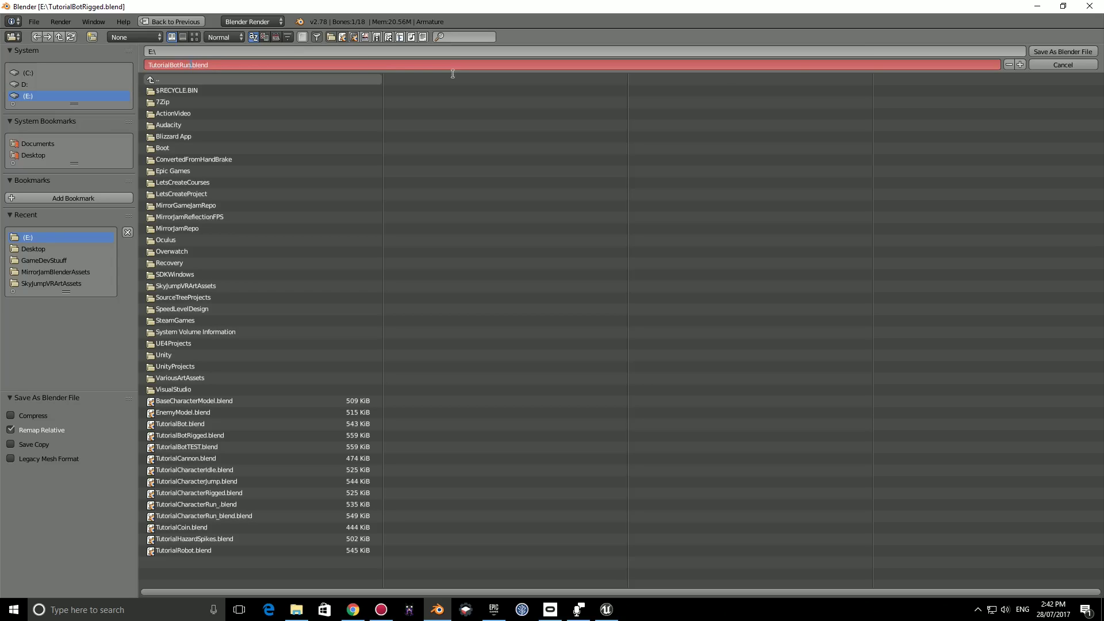
pyautogui.click(1072, 52)
pyautogui.click(1068, 50)
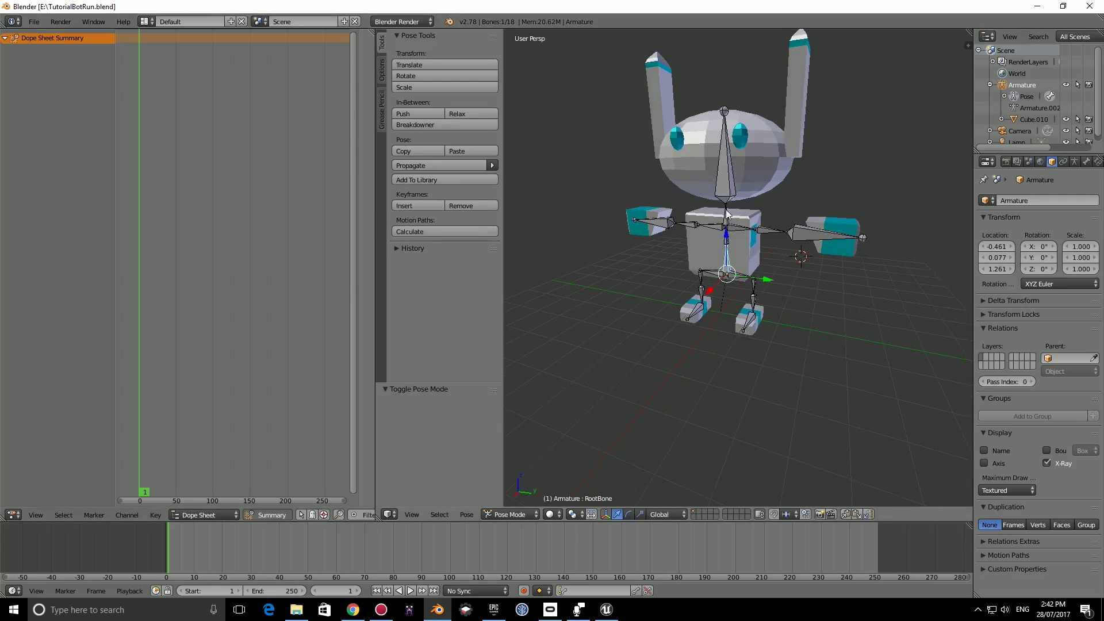
# Step: Orbit and zoom around the robot to a three-quarter view looking down on it
pyautogui.moveTo(724, 204); pyautogui.dragTo(770, 334, button='middle')
pyautogui.scroll(-2, 717, 288)
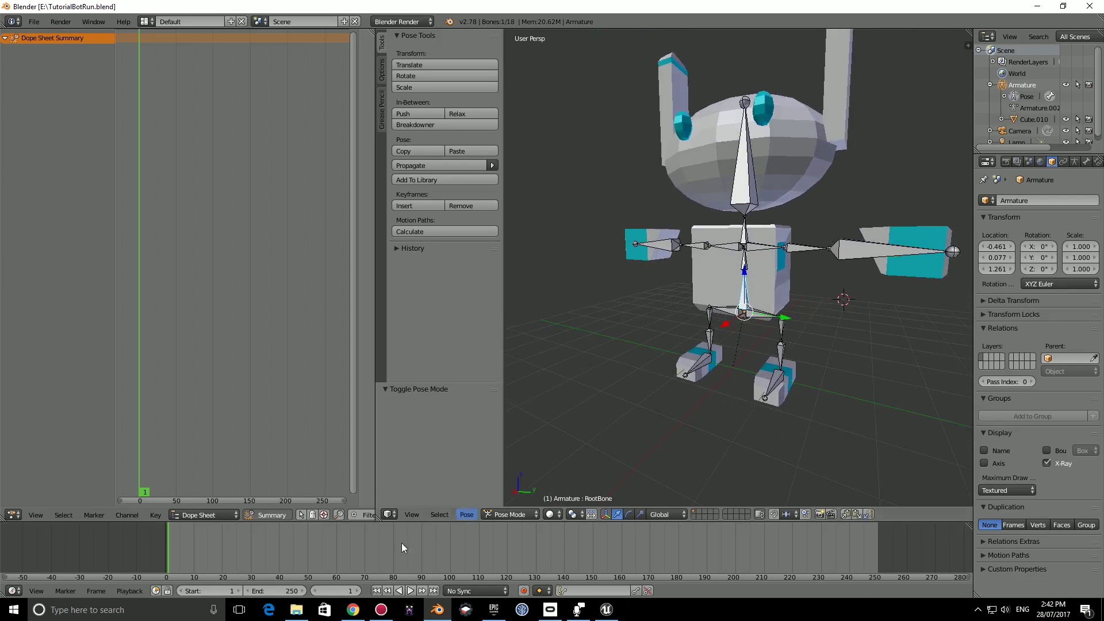
pyautogui.scroll(2, 709, 441)
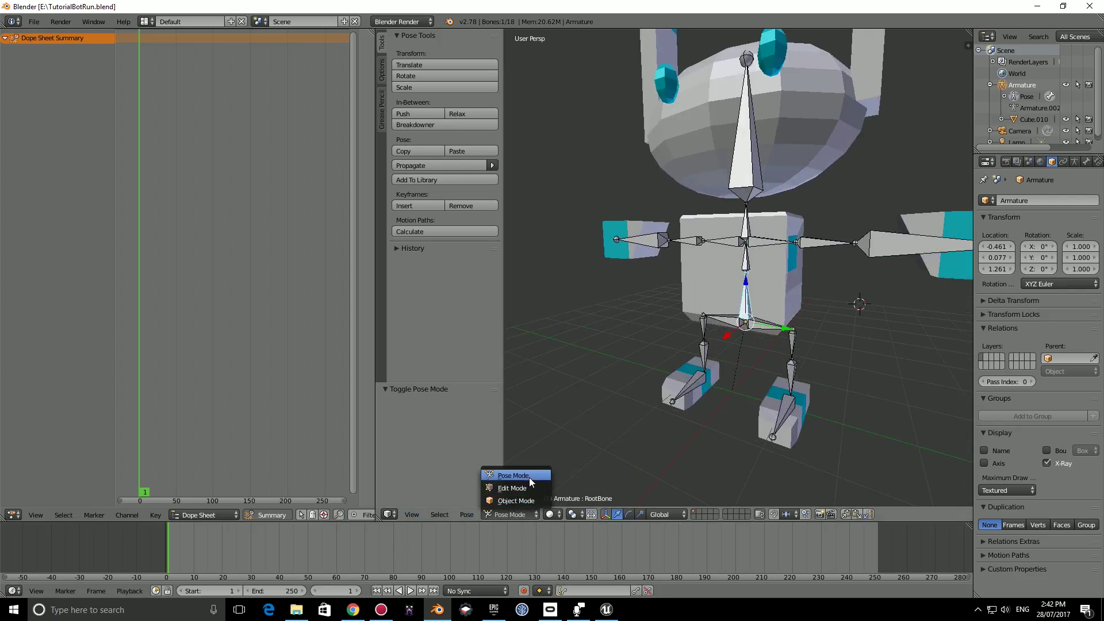
pyautogui.moveTo(831, 278); pyautogui.dragTo(738, 271, button='middle')
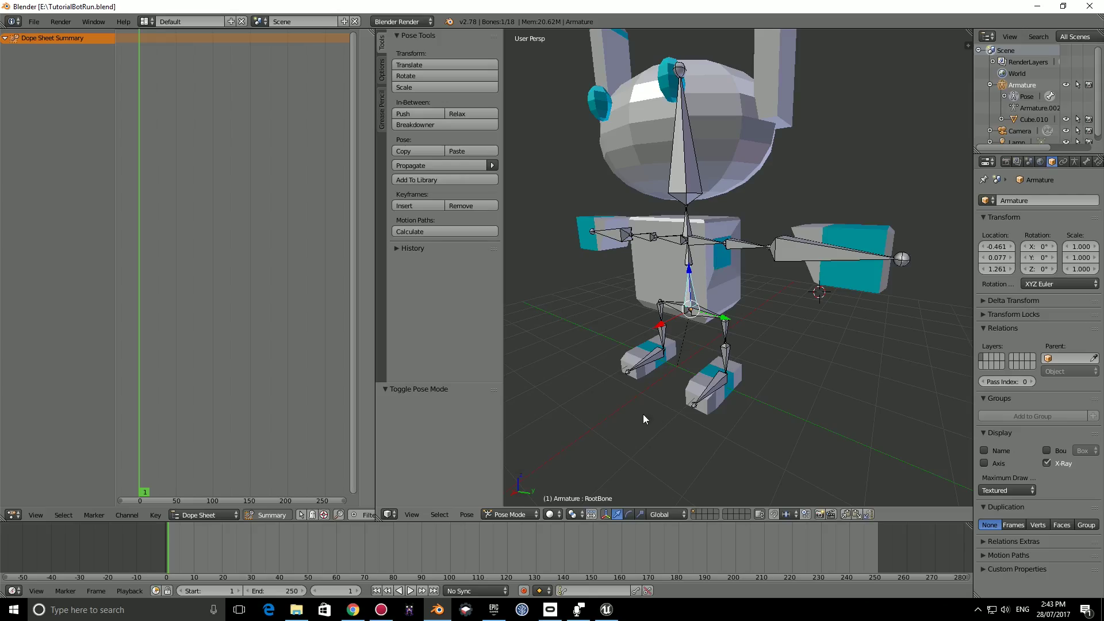
pyautogui.moveTo(660, 409); pyautogui.dragTo(764, 345, button='middle')
pyautogui.moveTo(700, 234); pyautogui.dragTo(712, 277, button='middle')
# Step: Rotate the right arm about 85.6°, swing the hand about -53°, then turn the arm 25.088° around Y
pyautogui.press('r')
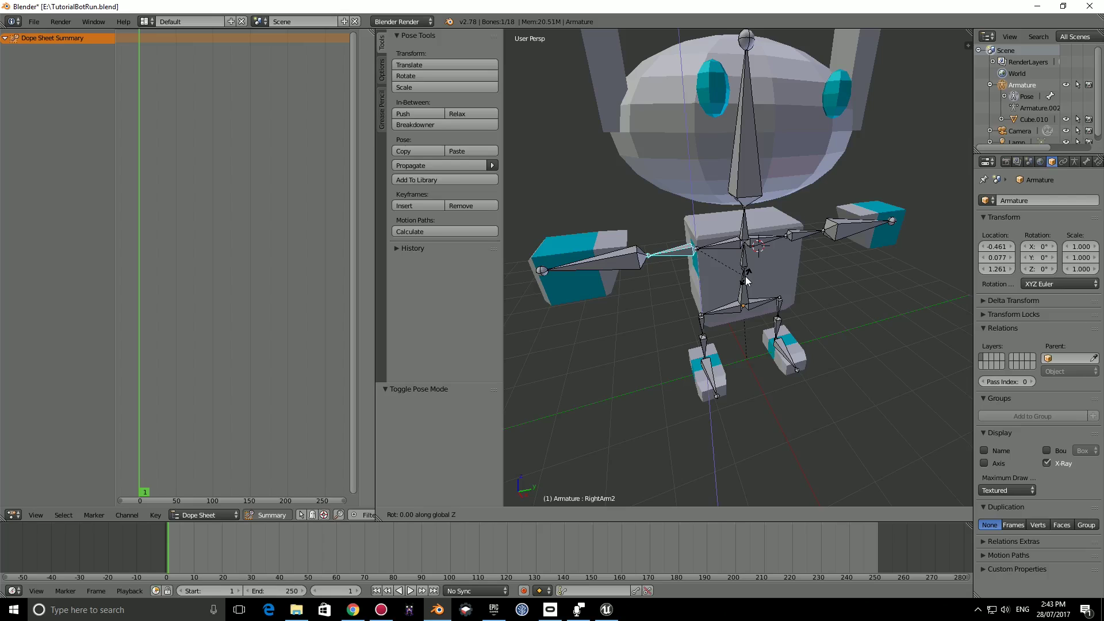
pyautogui.click(712, 230)
pyautogui.moveTo(712, 230); pyautogui.dragTo(865, 261, button='middle')
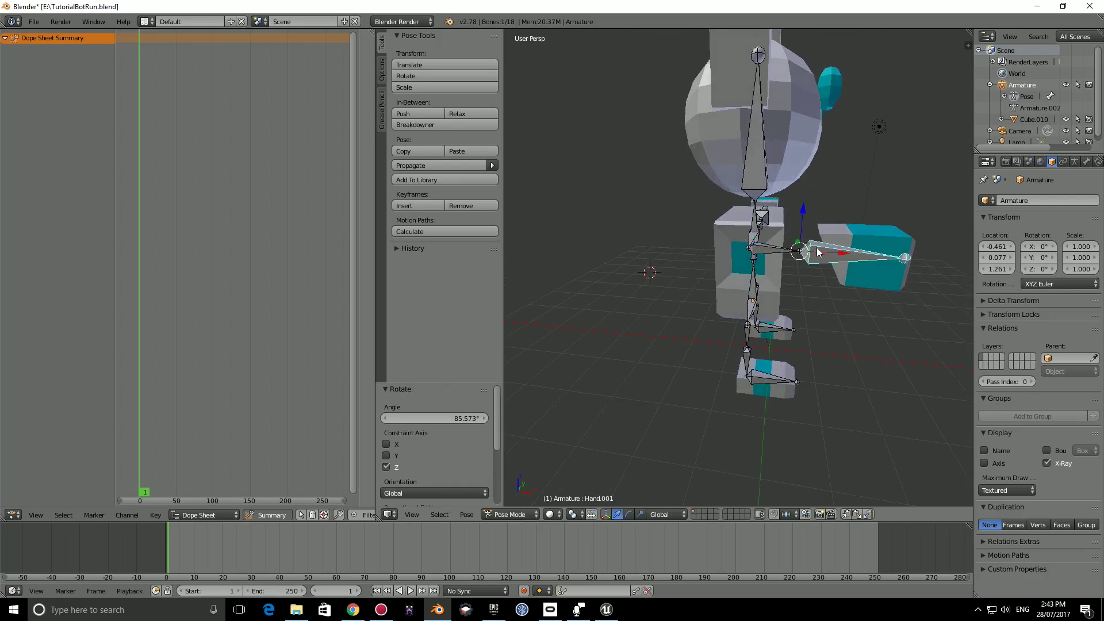
pyautogui.press('r')
pyautogui.press('x')
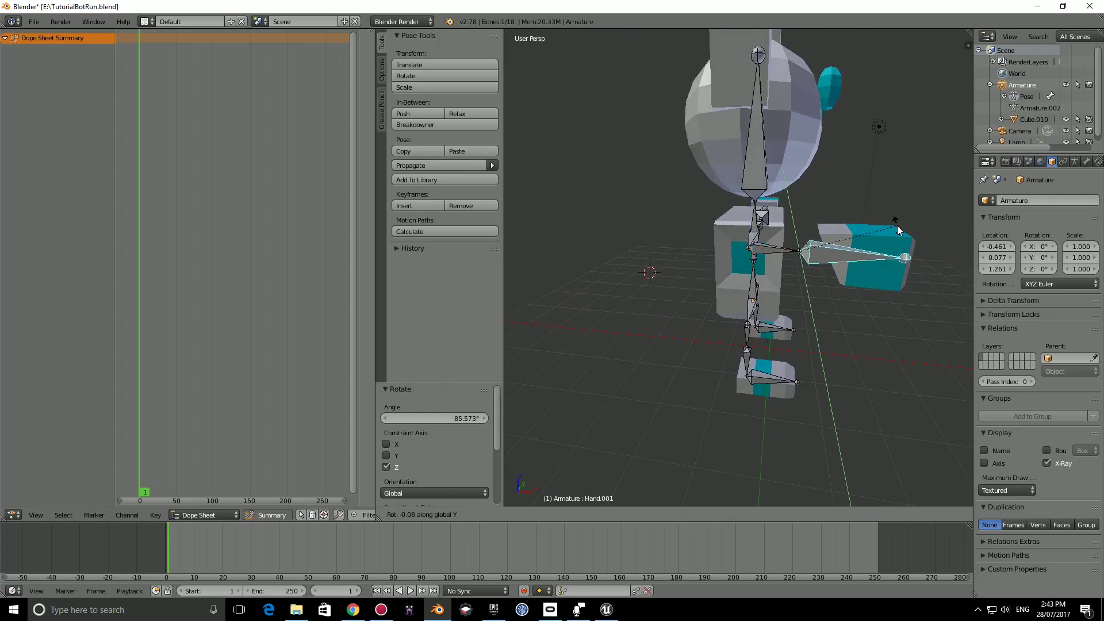
pyautogui.click(770, 248)
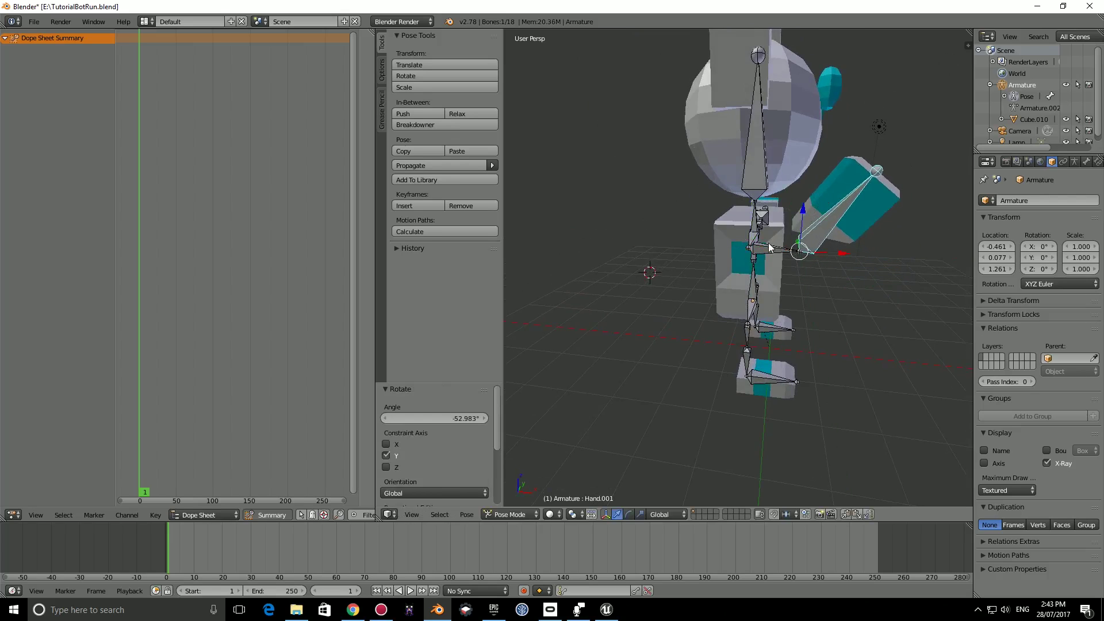
pyautogui.moveTo(762, 248); pyautogui.dragTo(766, 270, button='middle')
pyautogui.press('r')
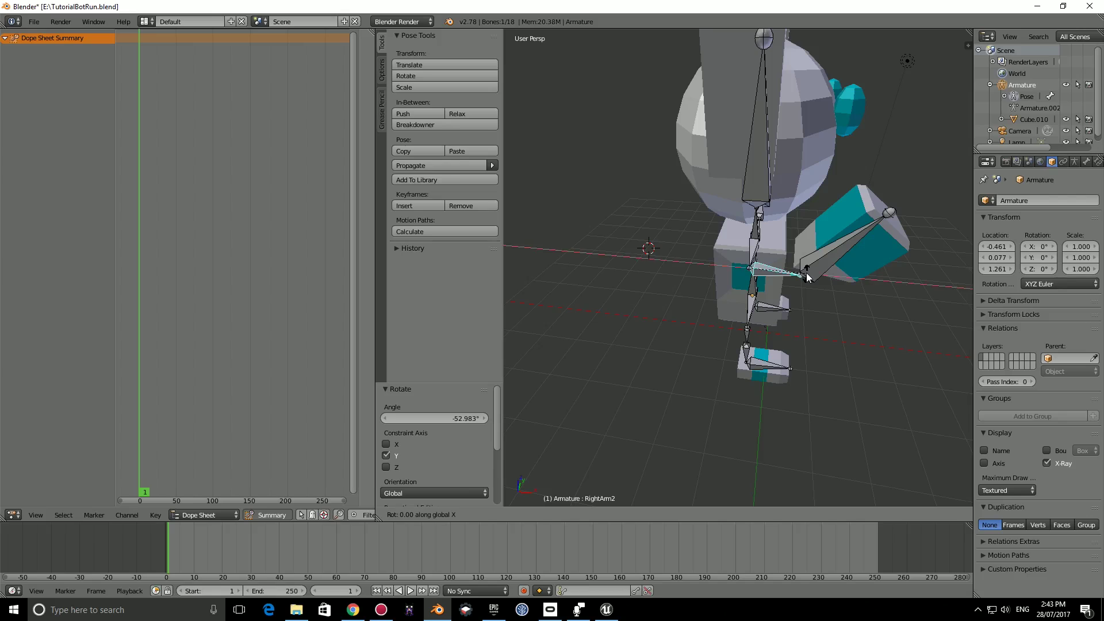
pyautogui.click(808, 308)
pyautogui.moveTo(808, 307); pyautogui.dragTo(874, 224, button='middle')
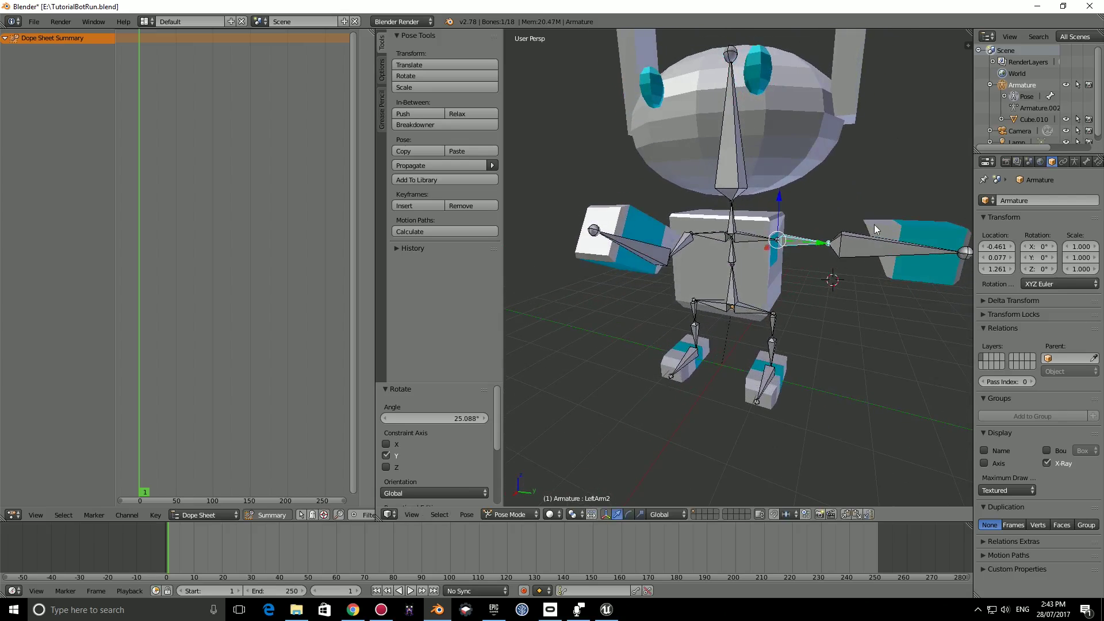
# Step: Rotate the left arm bone around X, then adjust it around the Y axis
pyautogui.press('r')
pyautogui.press('x')
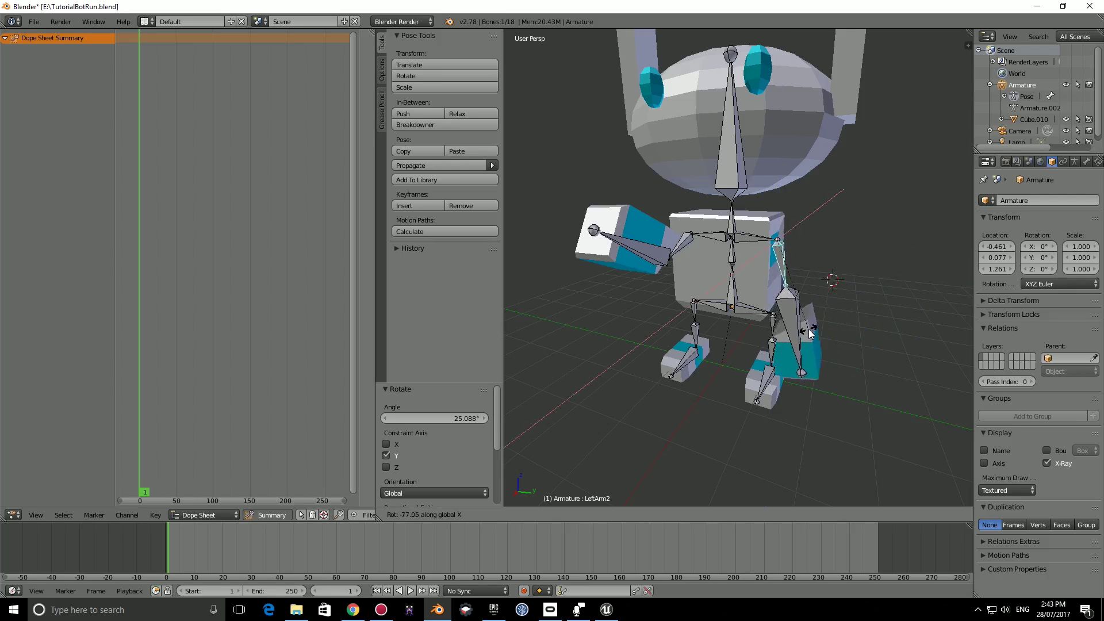
pyautogui.click(816, 327)
pyautogui.moveTo(816, 326); pyautogui.dragTo(788, 275, button='middle')
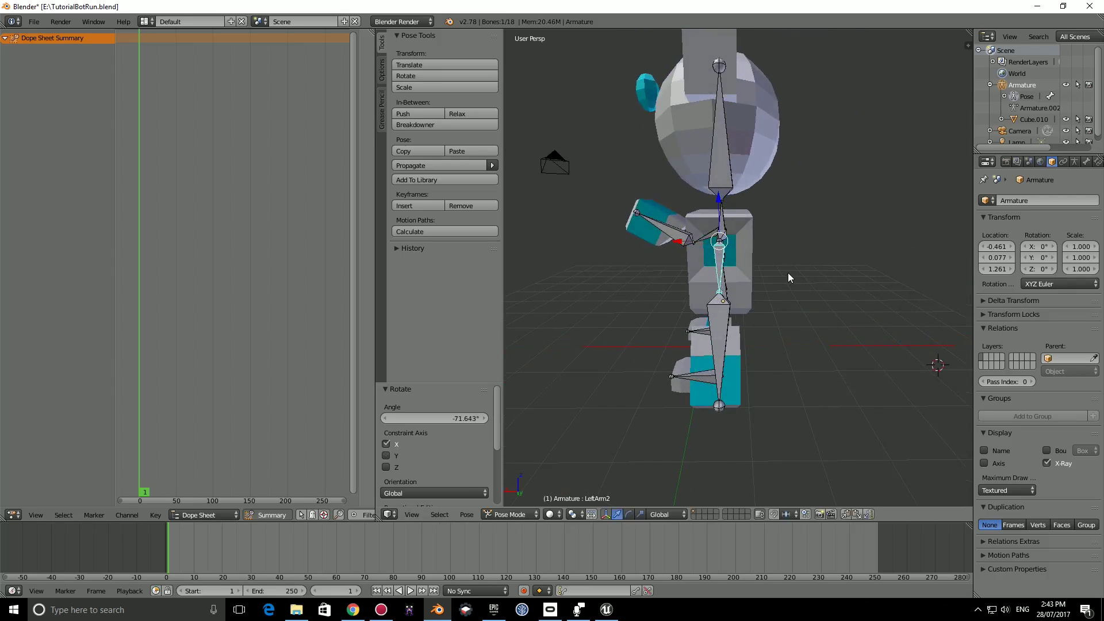
pyautogui.press('r')
pyautogui.press('x')
pyautogui.press('y')
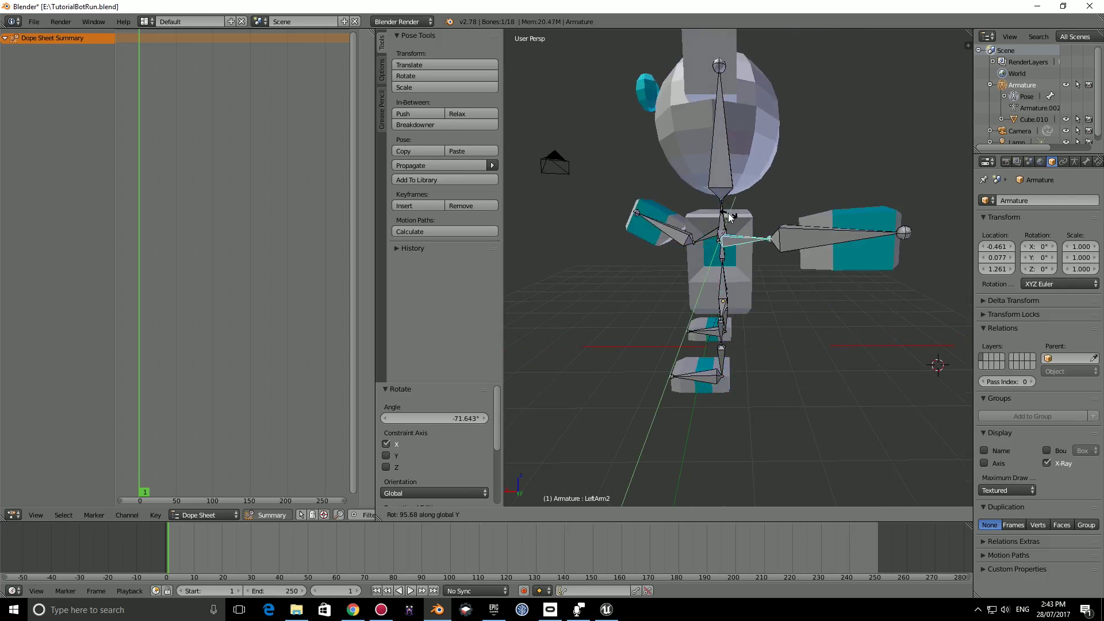
pyautogui.click(792, 261)
pyautogui.moveTo(792, 261)
pyautogui.mouseDown(button='middle')
pyautogui.moveTo(777, 287)
pyautogui.moveTo(797, 259)
pyautogui.mouseUp(button='middle')
# Step: Rotate the Hand bone -57.761° and LeftArm2 32.443° around global Y
pyautogui.press('r')
pyautogui.press('y')
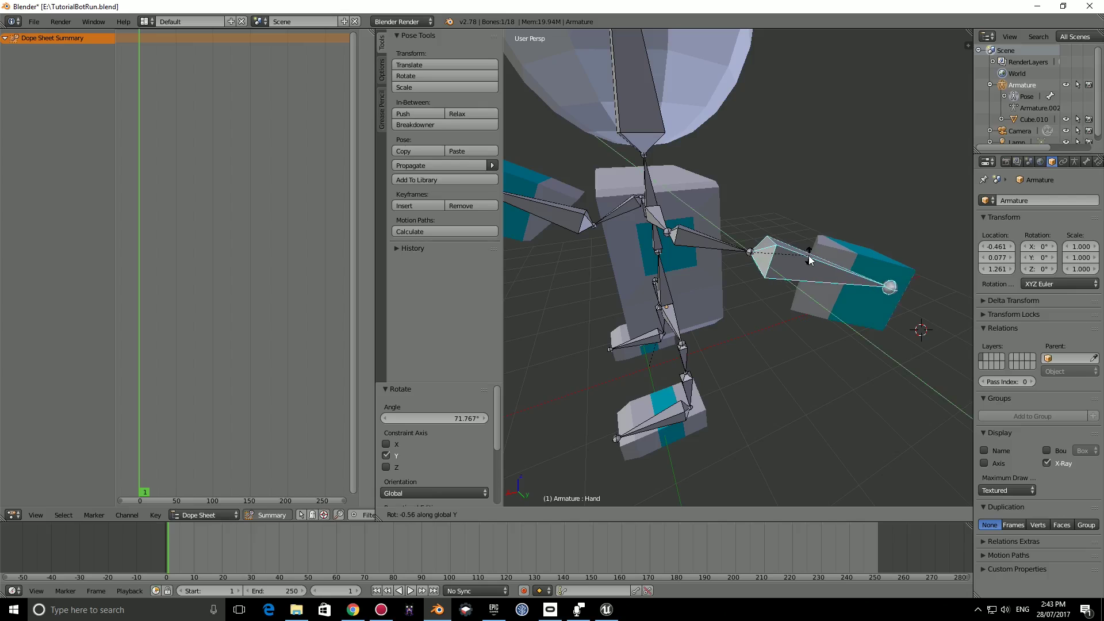
pyautogui.click(779, 308)
pyautogui.moveTo(779, 309); pyautogui.dragTo(739, 270, button='middle')
pyautogui.rightClick(738, 270)
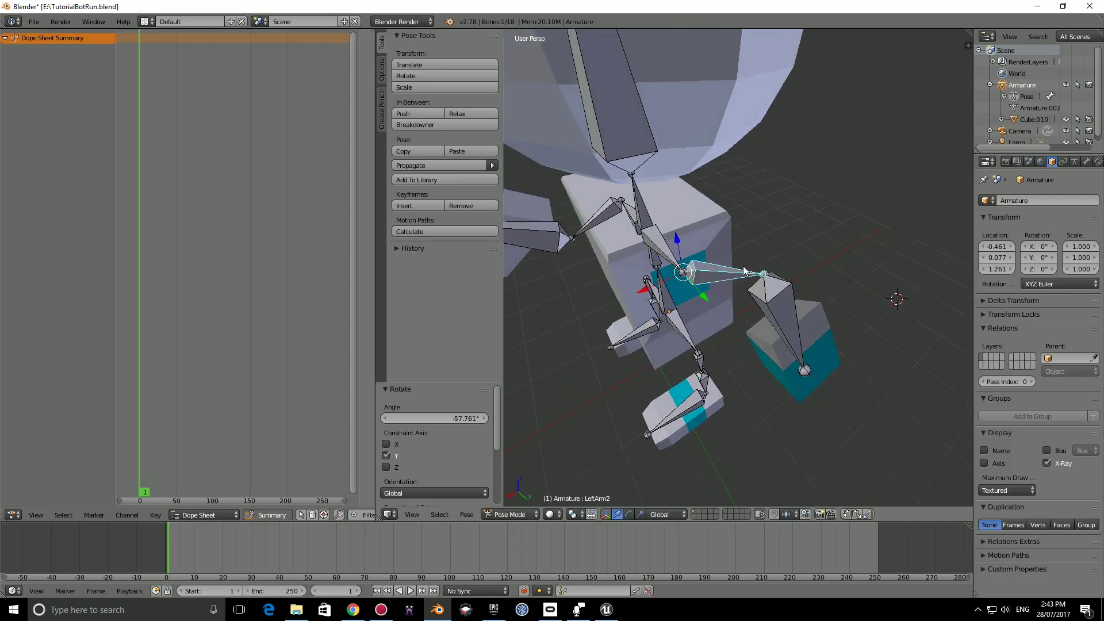
pyautogui.press('r')
pyautogui.press('y')
pyautogui.click(845, 296)
pyautogui.moveTo(845, 296); pyautogui.dragTo(711, 248, button='middle')
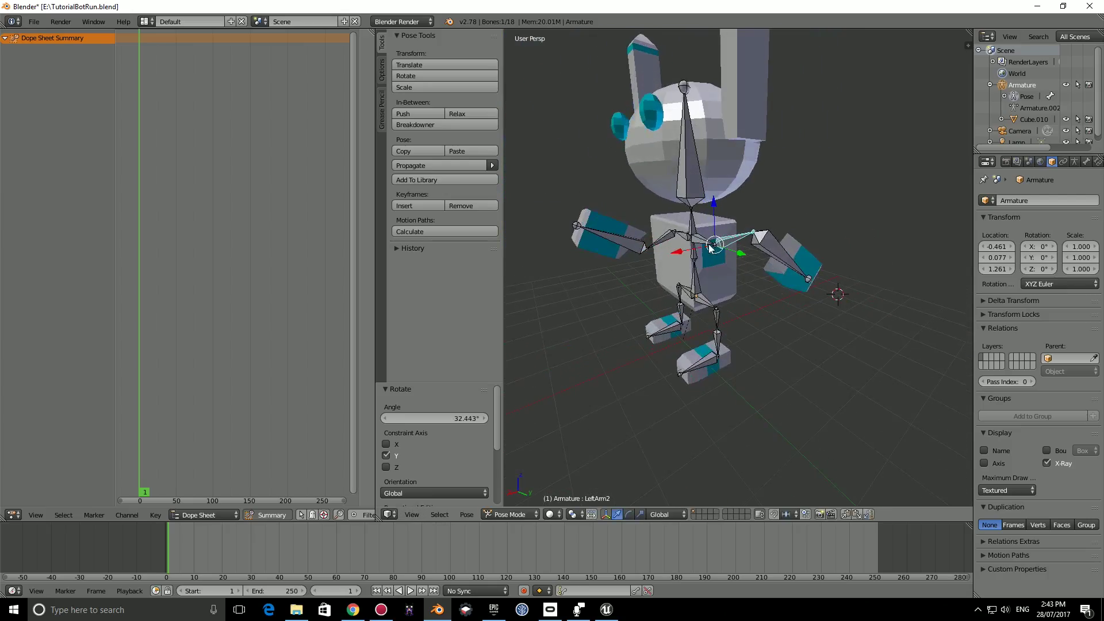
pyautogui.scroll(3, 725, 288)
pyautogui.moveTo(742, 328); pyautogui.dragTo(816, 306, button='middle')
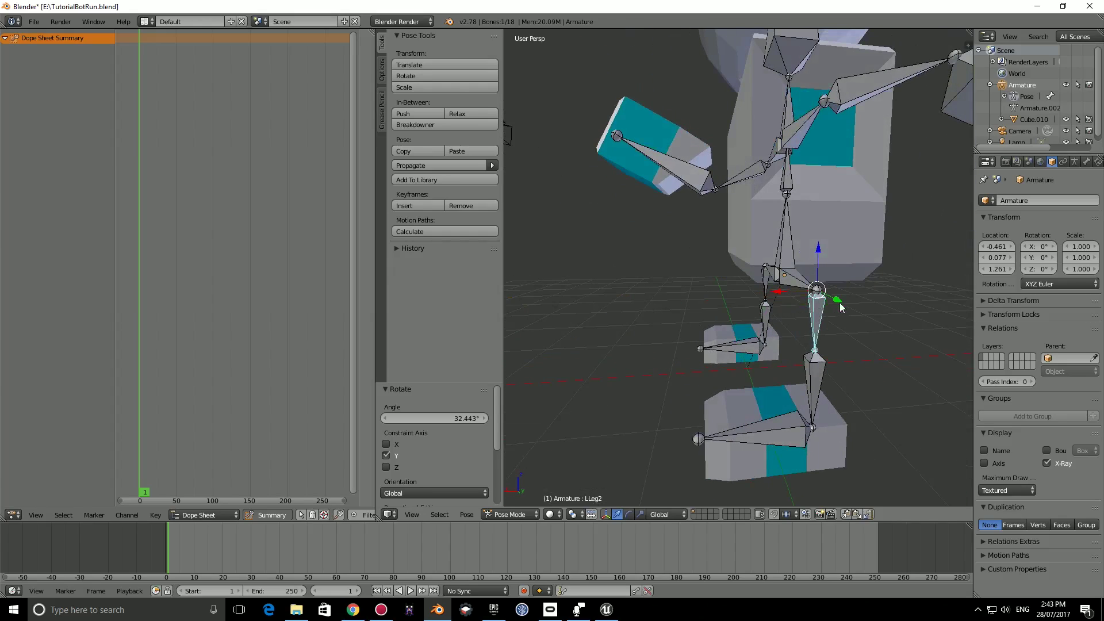
# Step: Rotate the LLeg1 thigh and the lower leg bone around Y into a stride
pyautogui.rightClick(801, 284)
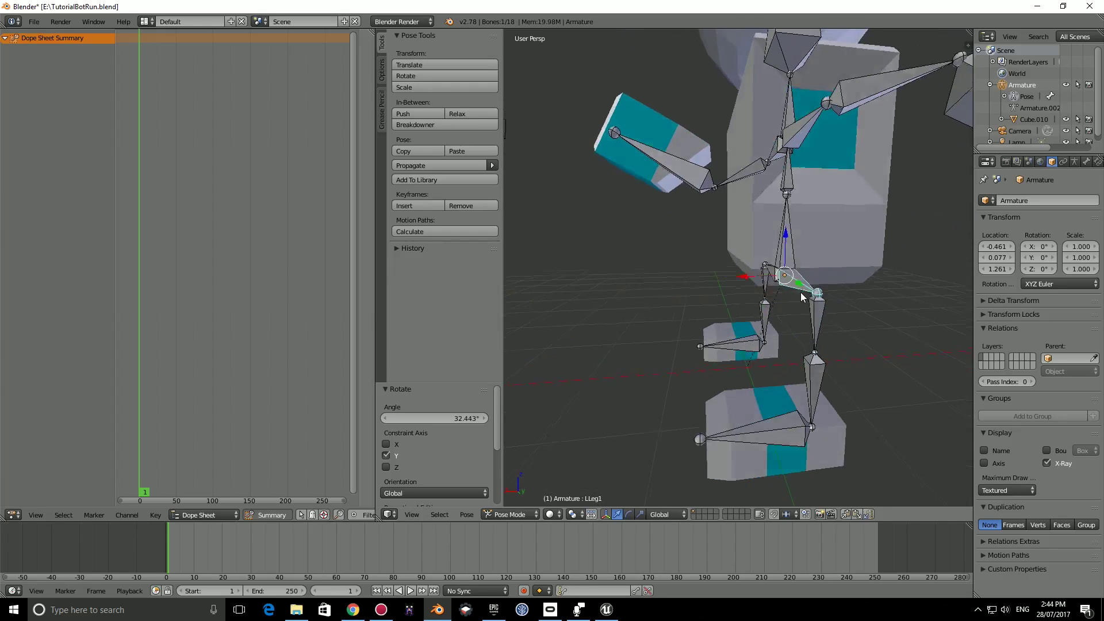
pyautogui.moveTo(800, 284); pyautogui.dragTo(794, 309, button='middle')
pyautogui.press('r')
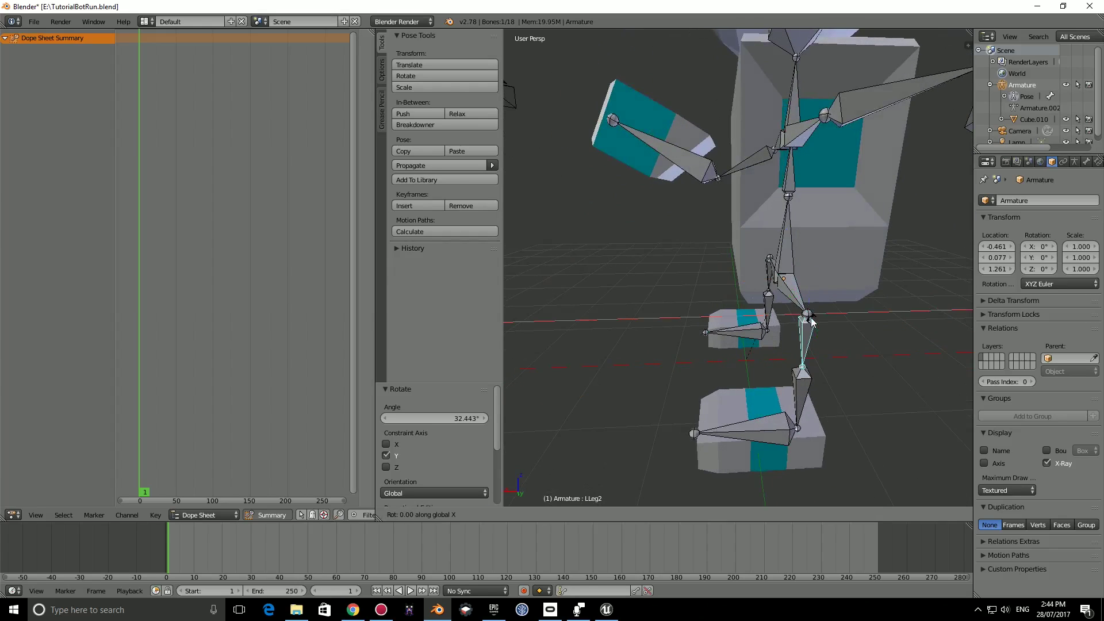
pyautogui.press('y')
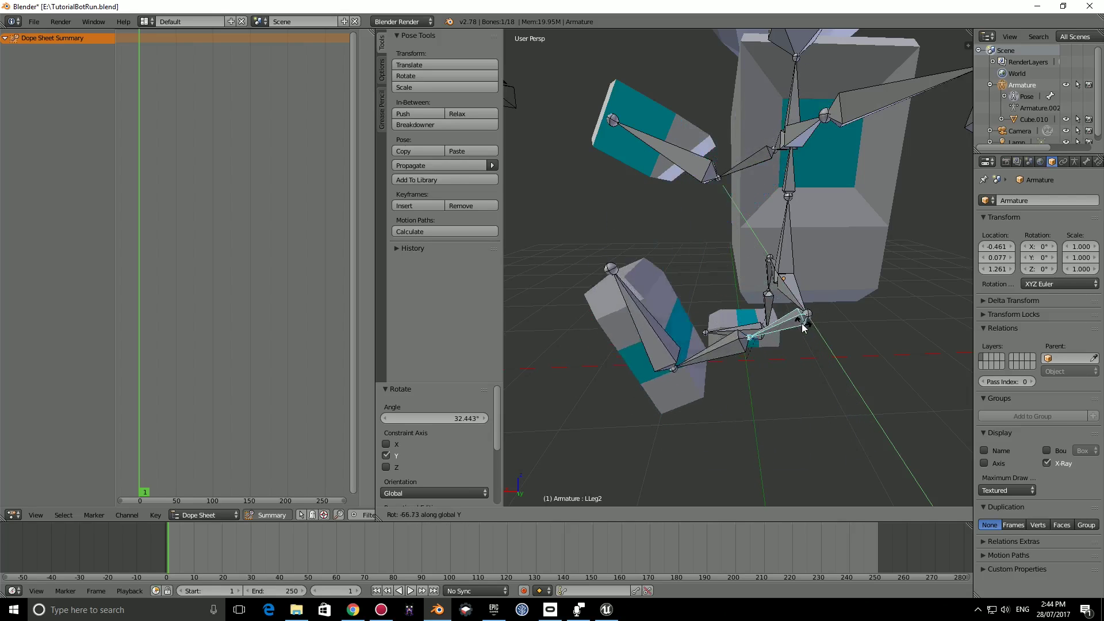
pyautogui.click(803, 327)
pyautogui.moveTo(803, 328); pyautogui.dragTo(701, 298, button='middle')
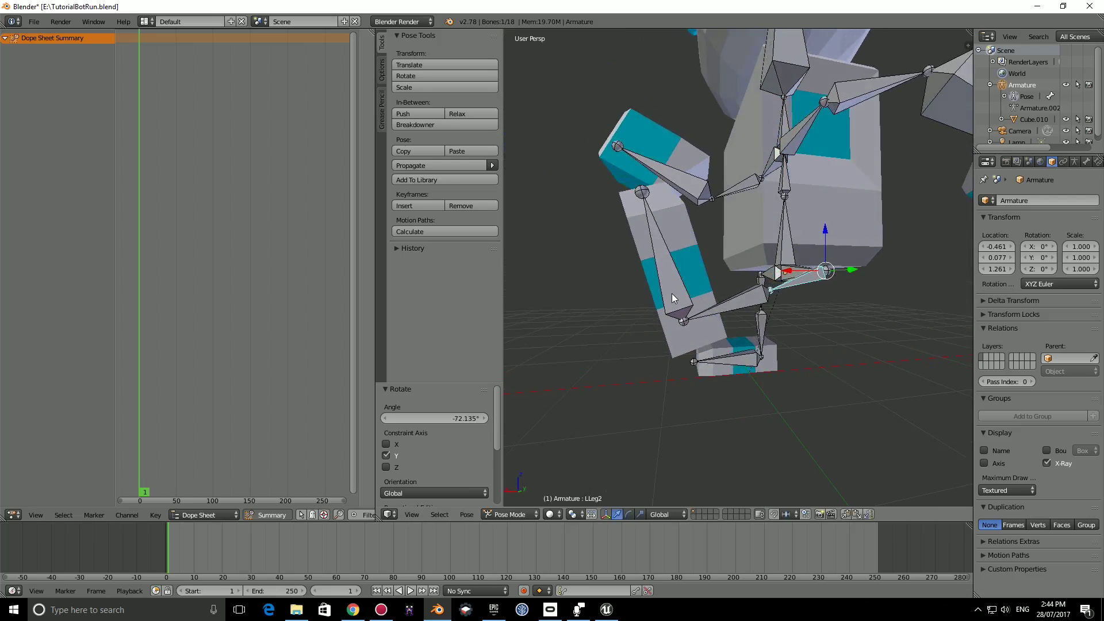
pyautogui.moveTo(745, 298); pyautogui.dragTo(772, 308, button='middle')
pyautogui.press('r')
pyautogui.press('y')
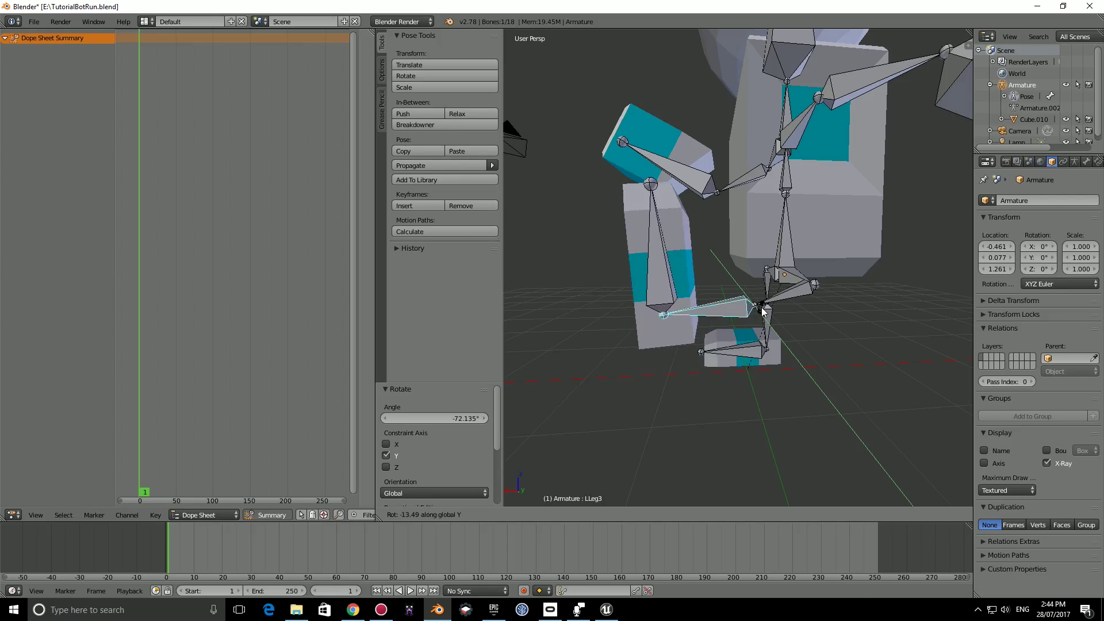
pyautogui.click(763, 312)
pyautogui.moveTo(763, 313); pyautogui.dragTo(844, 317, button='middle')
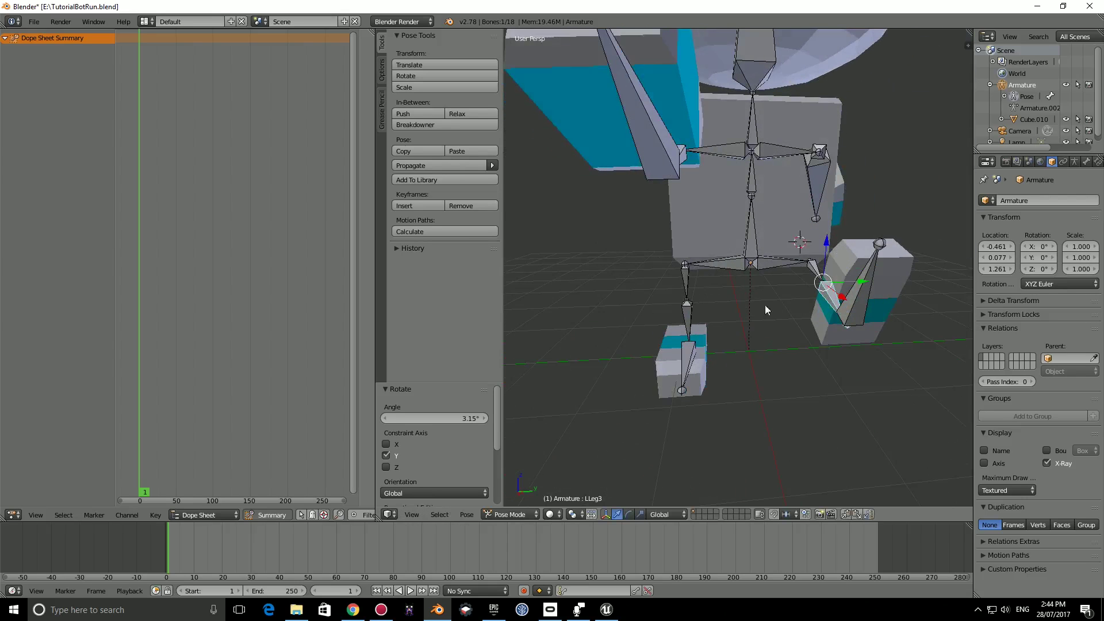
pyautogui.moveTo(764, 311); pyautogui.dragTo(813, 282, button='middle')
# Step: Bend RLeg2 64.316° around Y, then go to Object Mode and select Cube.010
pyautogui.rightClick(686, 310)
pyautogui.press('r')
pyautogui.press('y')
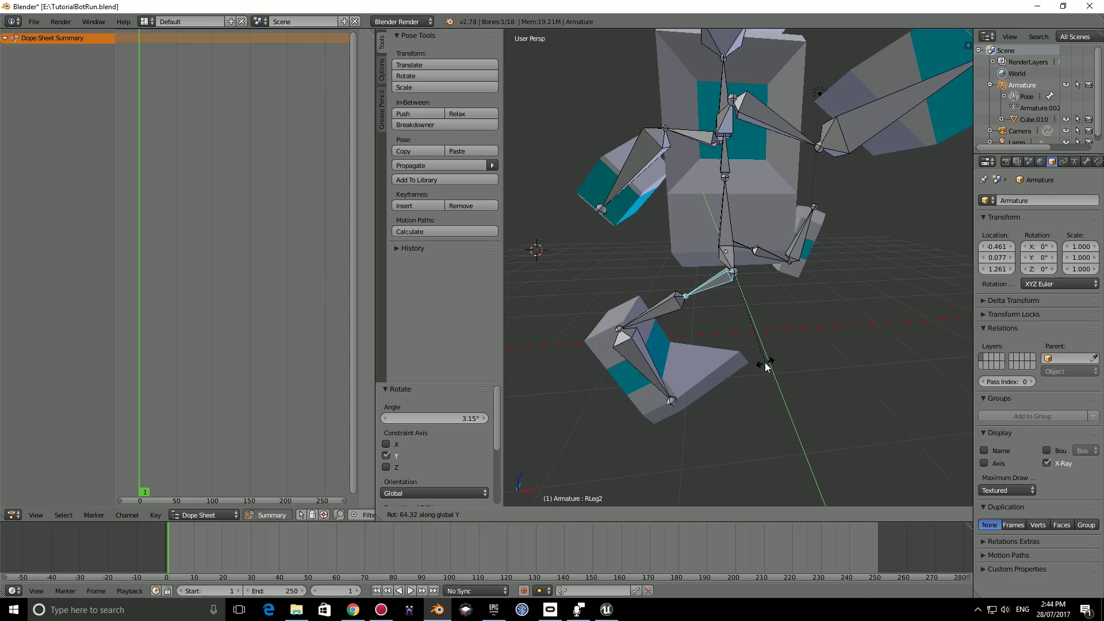
pyautogui.click(765, 362)
pyautogui.moveTo(764, 362); pyautogui.dragTo(688, 358, button='middle')
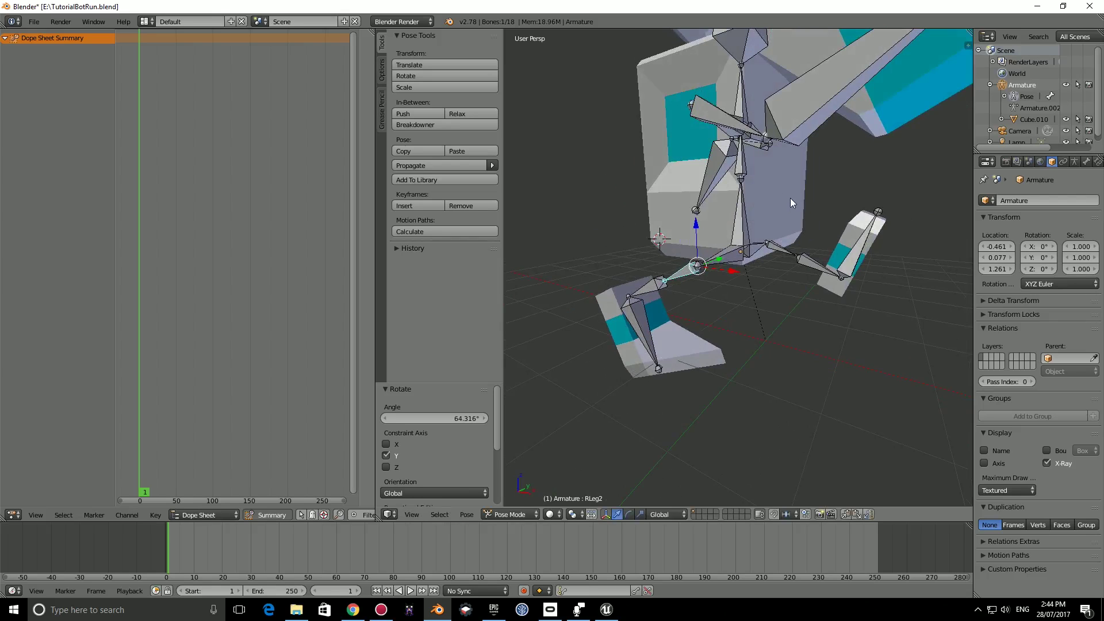
pyautogui.hotkey('ctrl', 'Tab')
pyautogui.rightClick(775, 187)
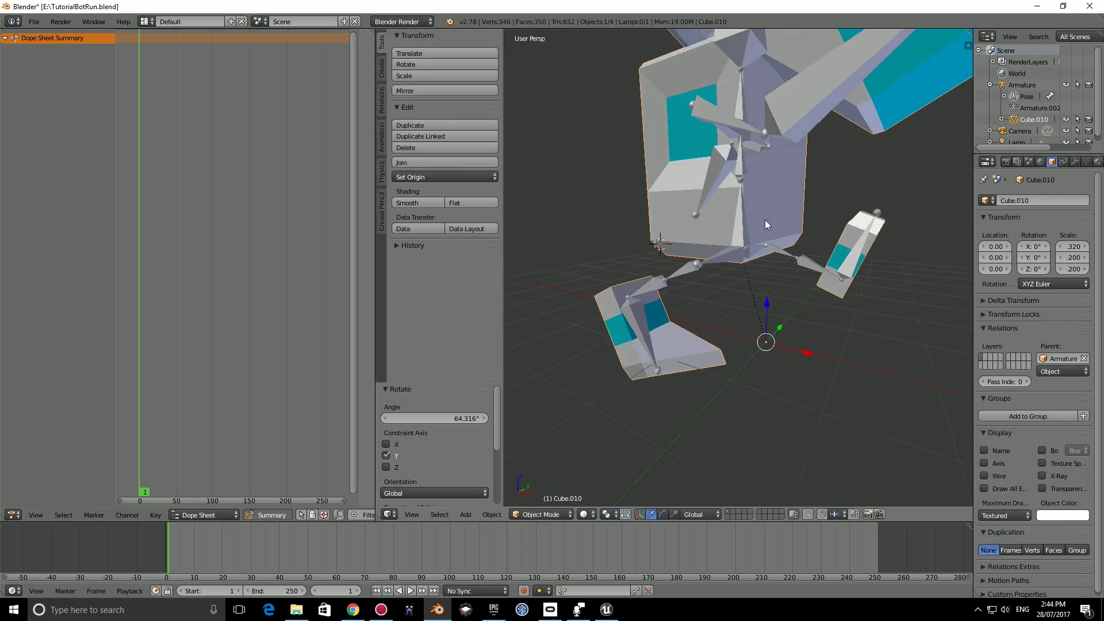
# Step: Put Cube.010 into Weight Paint and inspect the RFoot and RLeg2 bone weights
pyautogui.click(552, 512)
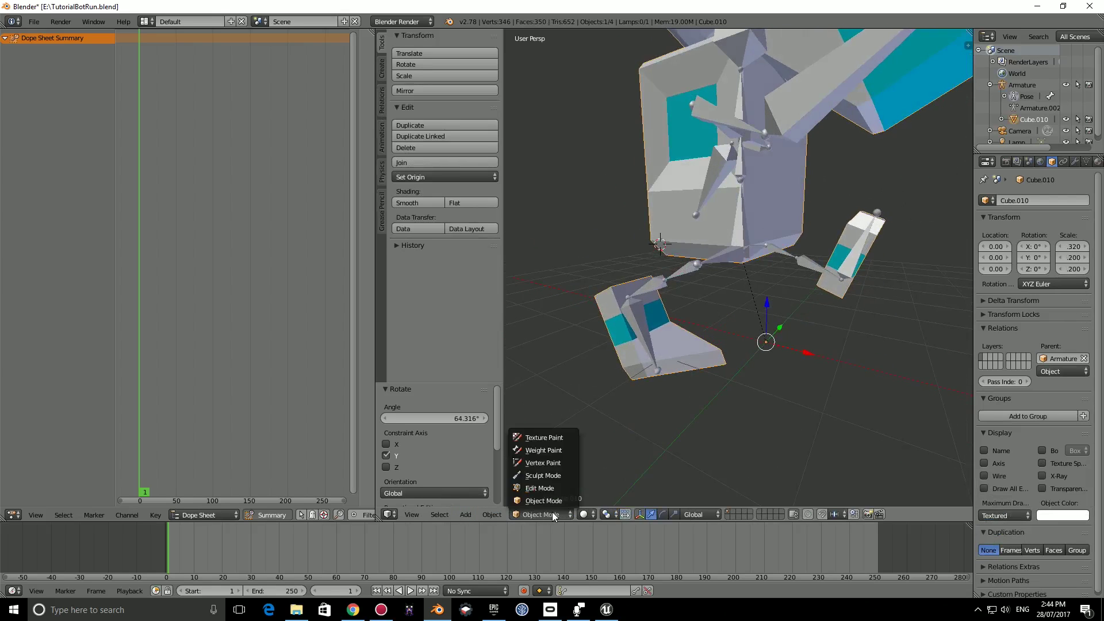
pyautogui.click(563, 451)
pyautogui.moveTo(562, 451); pyautogui.dragTo(671, 333, button='middle')
pyautogui.rightClick(677, 330)
pyautogui.scroll(2, 676, 329)
pyautogui.rightClick(654, 271)
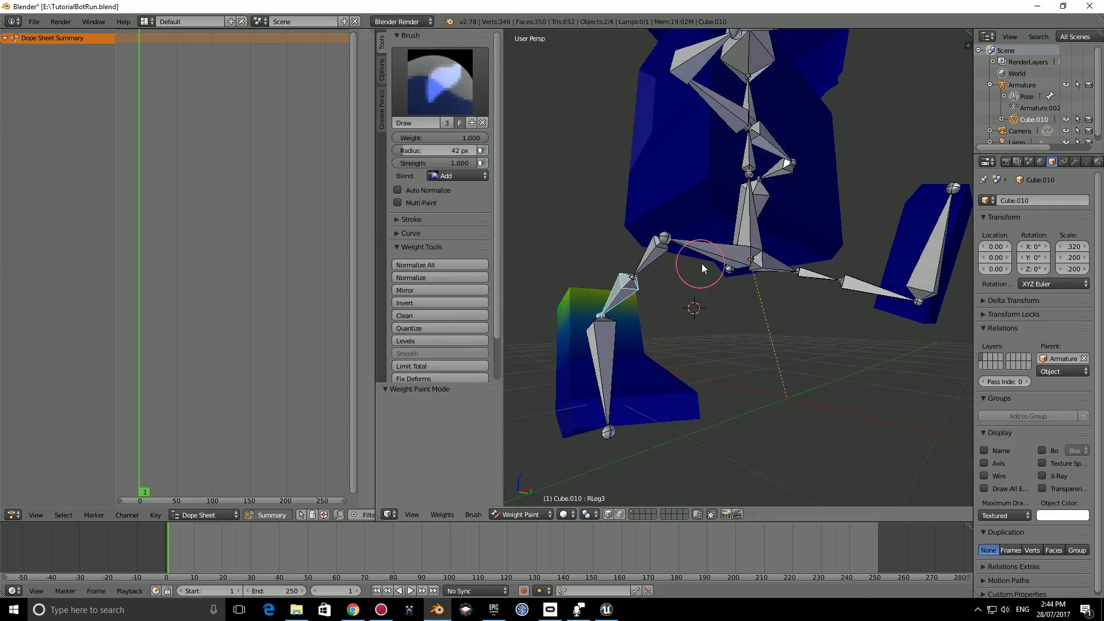
pyautogui.rightClick(653, 258)
pyautogui.moveTo(653, 259); pyautogui.dragTo(712, 380, button='middle')
pyautogui.rightClick(615, 350)
pyautogui.rightClick(664, 253)
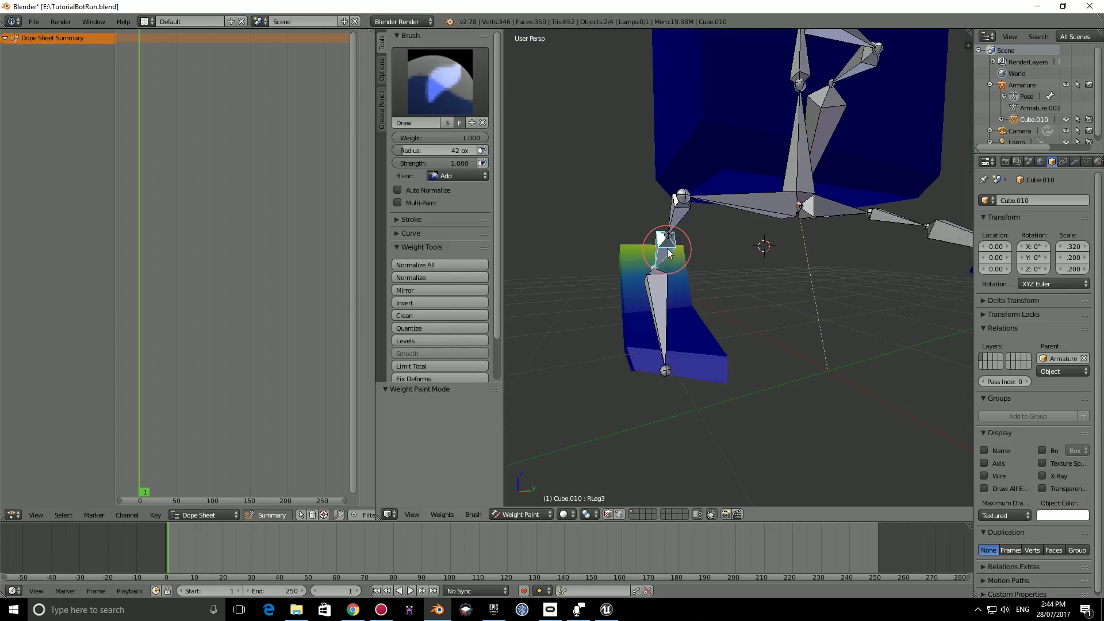
pyautogui.rightClick(674, 221)
pyautogui.moveTo(674, 222); pyautogui.dragTo(742, 201, button='middle')
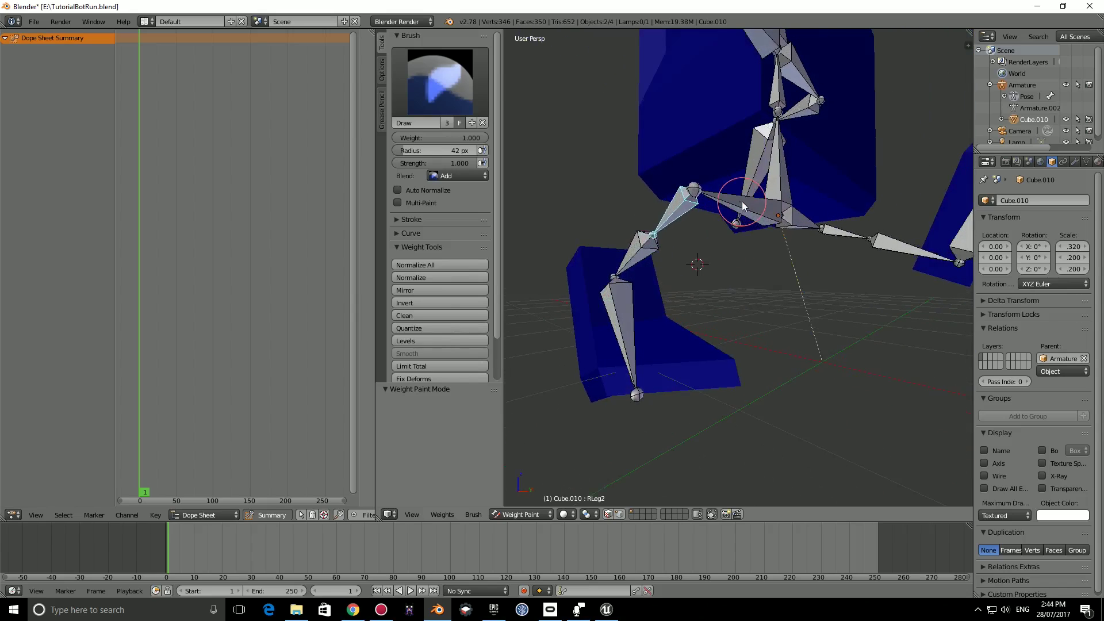
# Step: Set the brush blend to Subtract and check the RLeg3, RLeg1 and LFoot weights
pyautogui.click(472, 175)
pyautogui.click(460, 138)
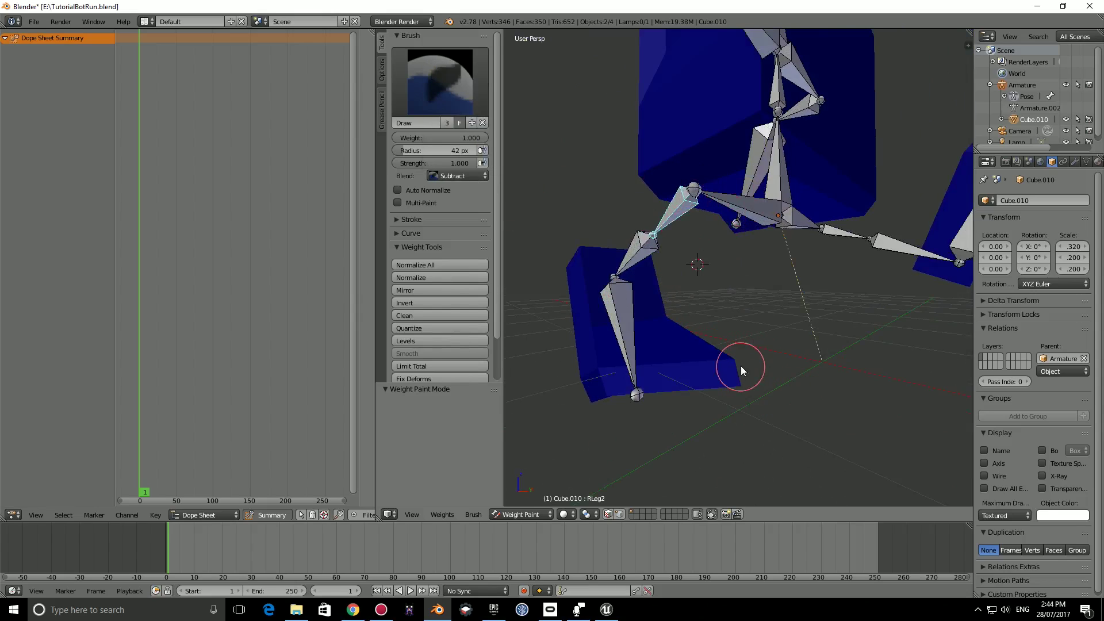
pyautogui.rightClick(637, 256)
pyautogui.moveTo(637, 256); pyautogui.dragTo(723, 367, button='middle')
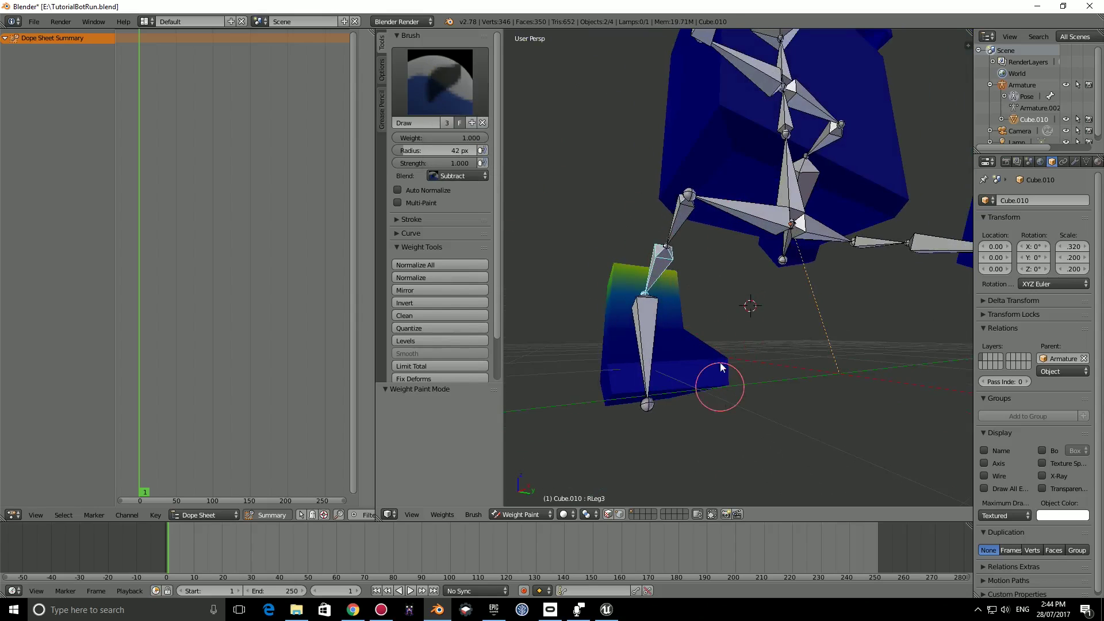
pyautogui.moveTo(745, 218); pyautogui.dragTo(783, 243, button='middle')
pyautogui.rightClick(783, 242)
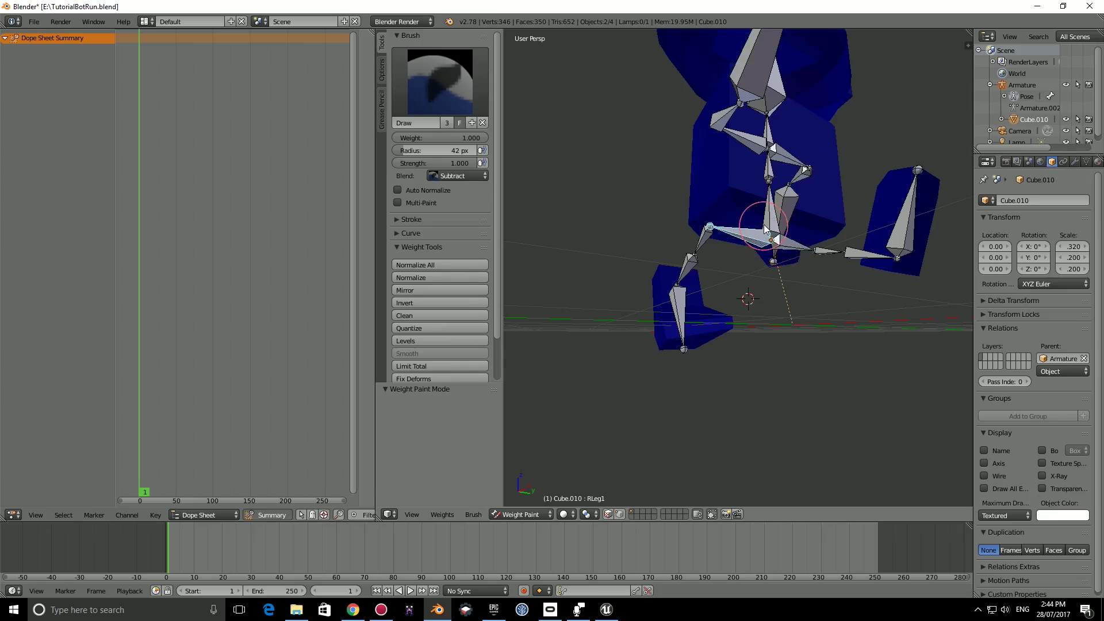
pyautogui.scroll(2, 828, 241)
pyautogui.rightClick(957, 247)
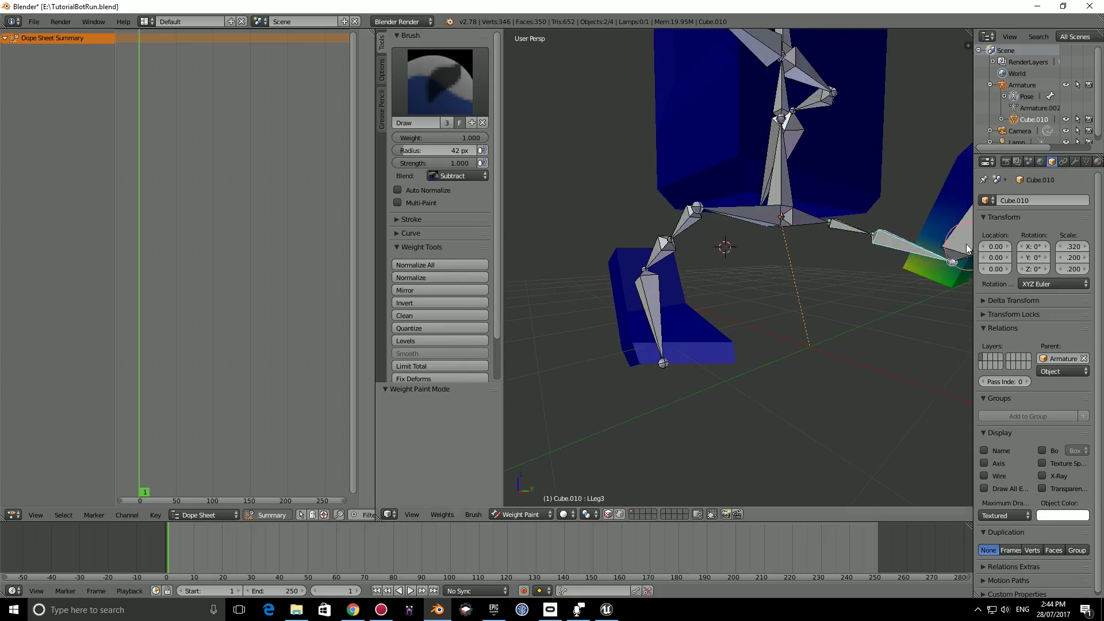
# Step: Inspect the Hand.001, RightArm2 and Head bone weights on the upper body
pyautogui.moveTo(757, 153); pyautogui.dragTo(779, 234, button='middle')
pyautogui.rightClick(752, 169)
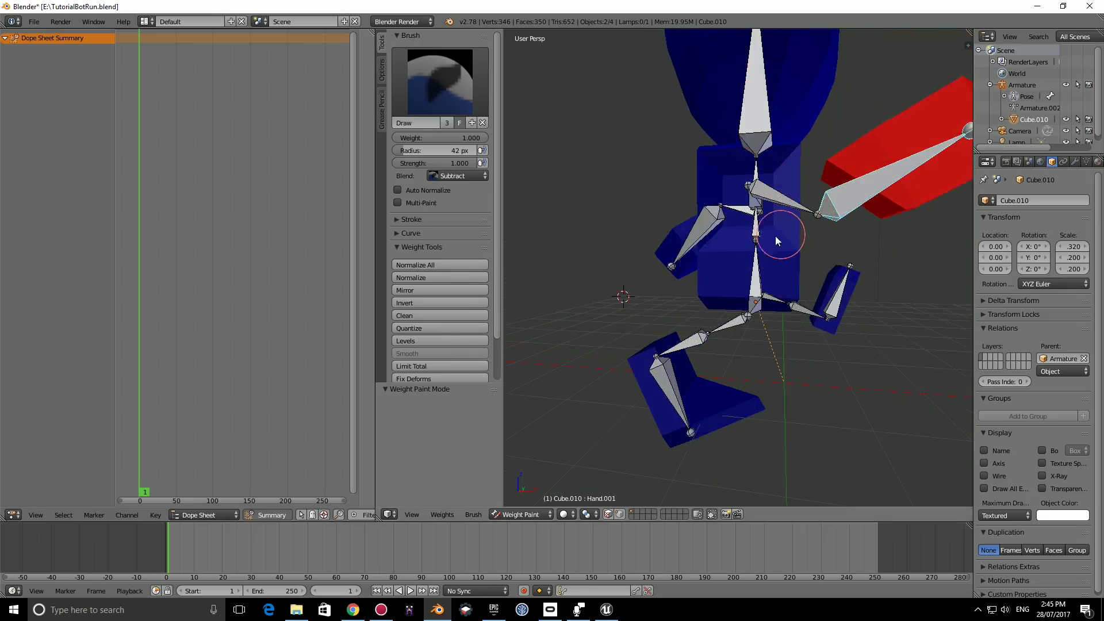
pyautogui.rightClick(775, 212)
pyautogui.moveTo(843, 359); pyautogui.dragTo(847, 154, button='middle')
pyautogui.rightClick(788, 207)
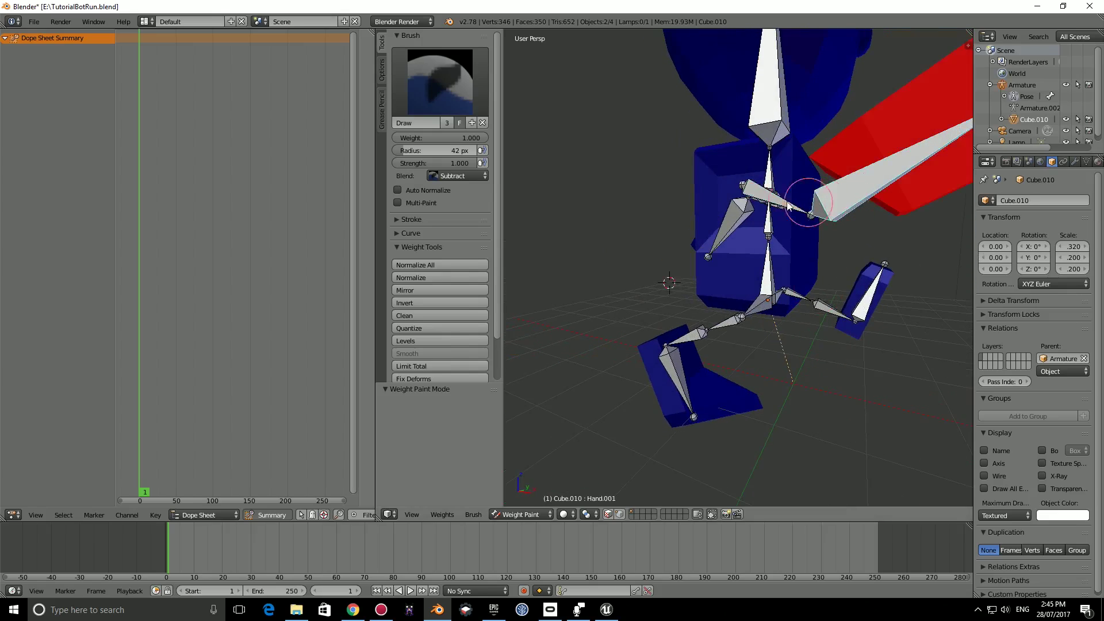
pyautogui.moveTo(763, 110); pyautogui.dragTo(776, 172, button='middle')
pyautogui.rightClick(780, 185)
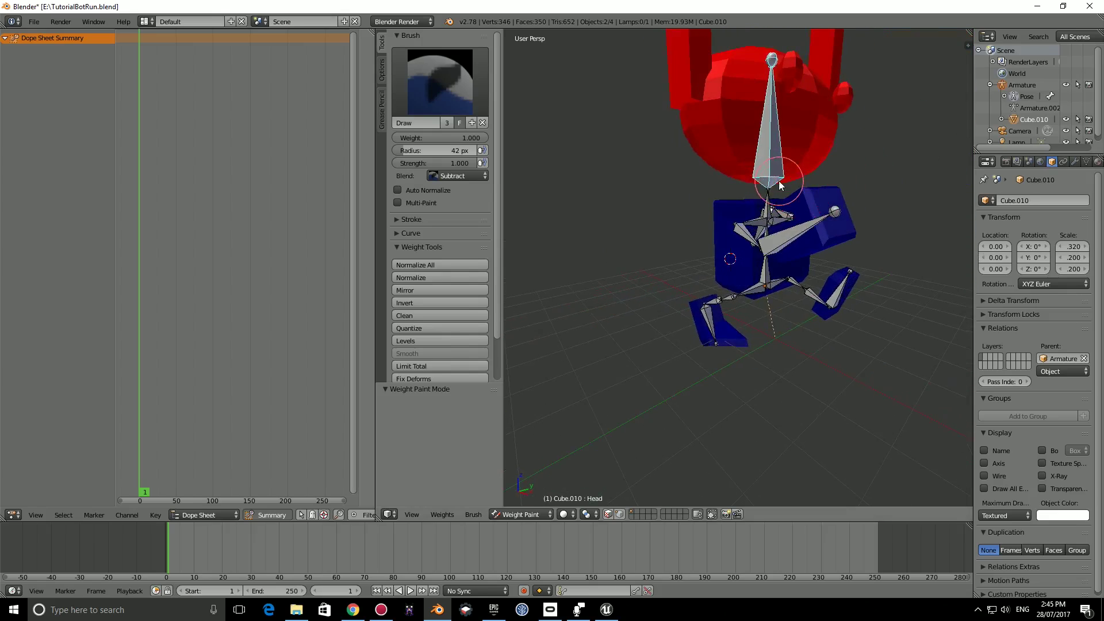
pyautogui.rightClick(803, 217)
pyautogui.scroll(3, 745, 356)
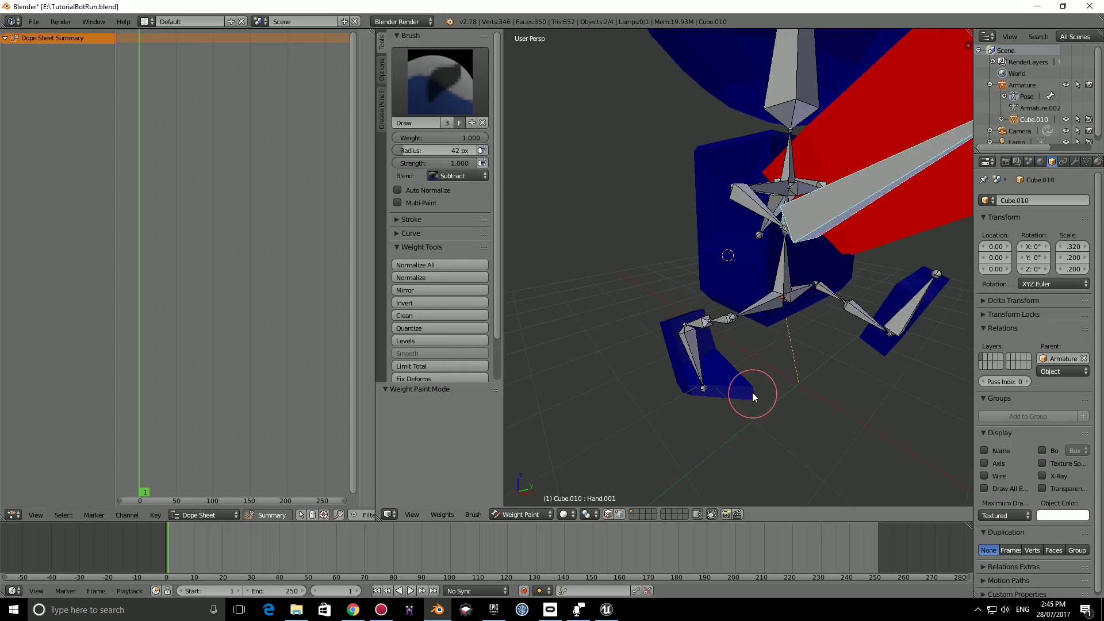
pyautogui.rightClick(770, 211)
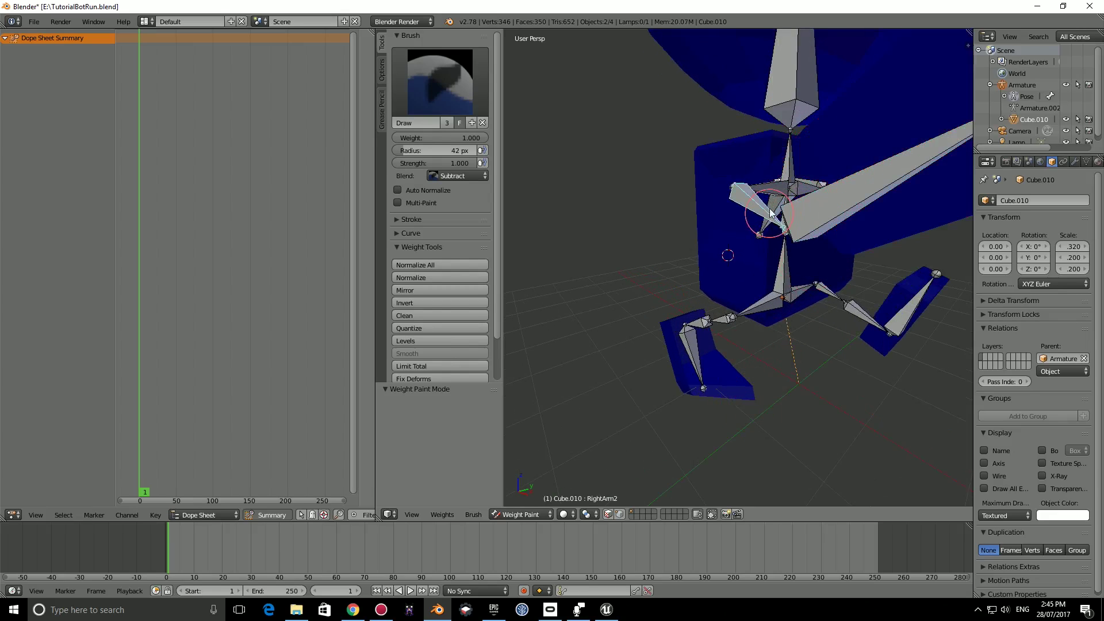
pyautogui.moveTo(791, 216)
pyautogui.mouseDown(button='middle')
pyautogui.moveTo(813, 229)
pyautogui.moveTo(801, 216)
pyautogui.mouseUp(button='middle')
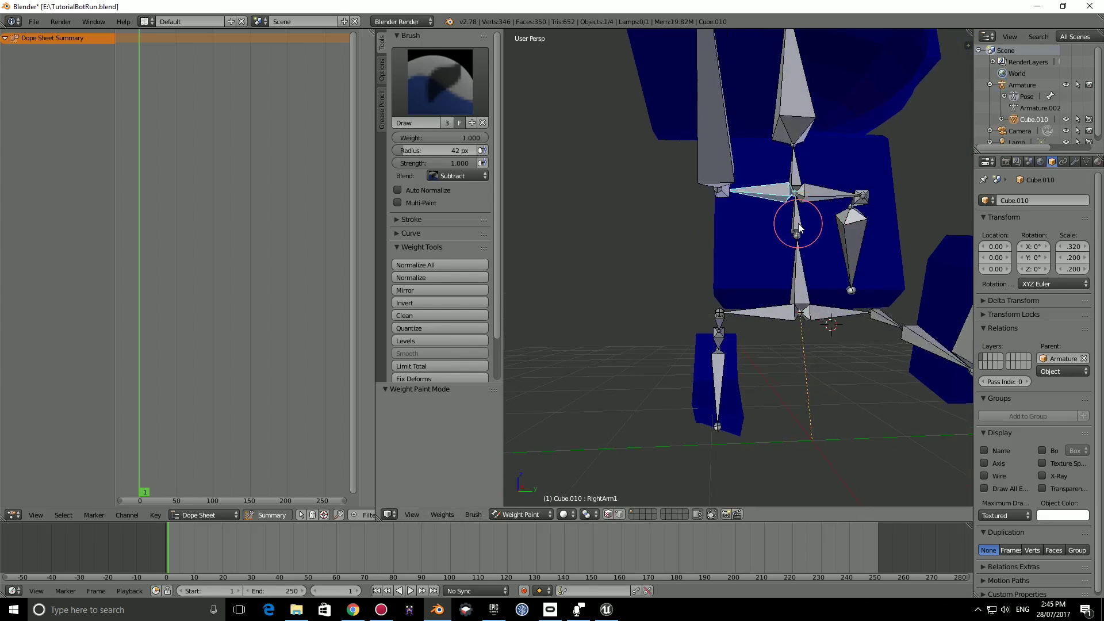
# Step: Subtract RootBone weight from the leg block, check the lower front face, then return to Object Mode
pyautogui.rightClick(798, 268)
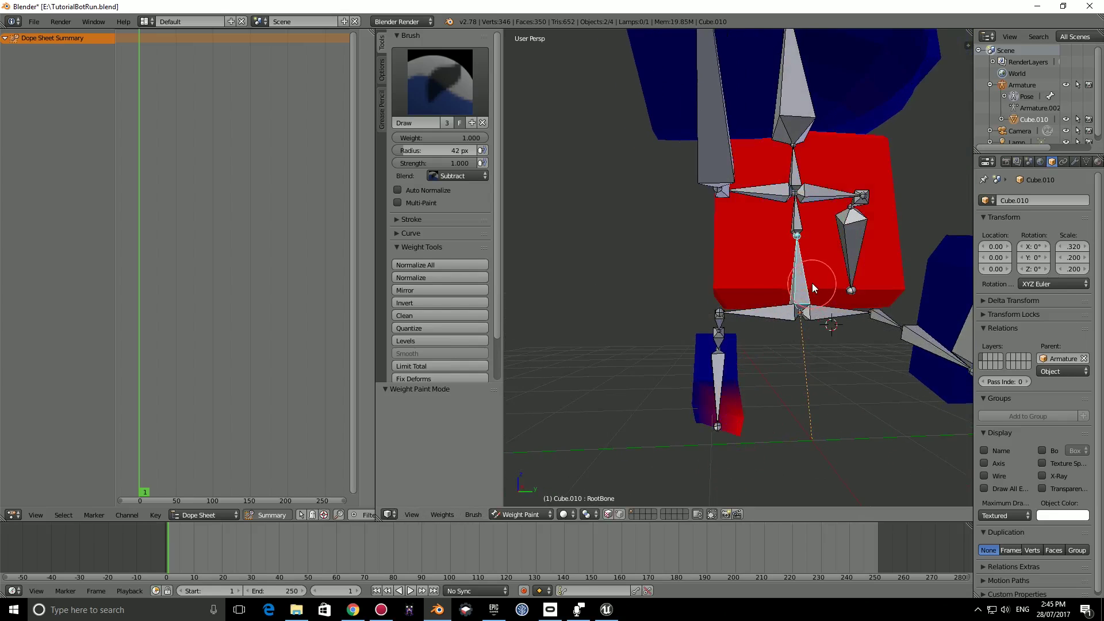
pyautogui.moveTo(734, 424); pyautogui.dragTo(758, 400)
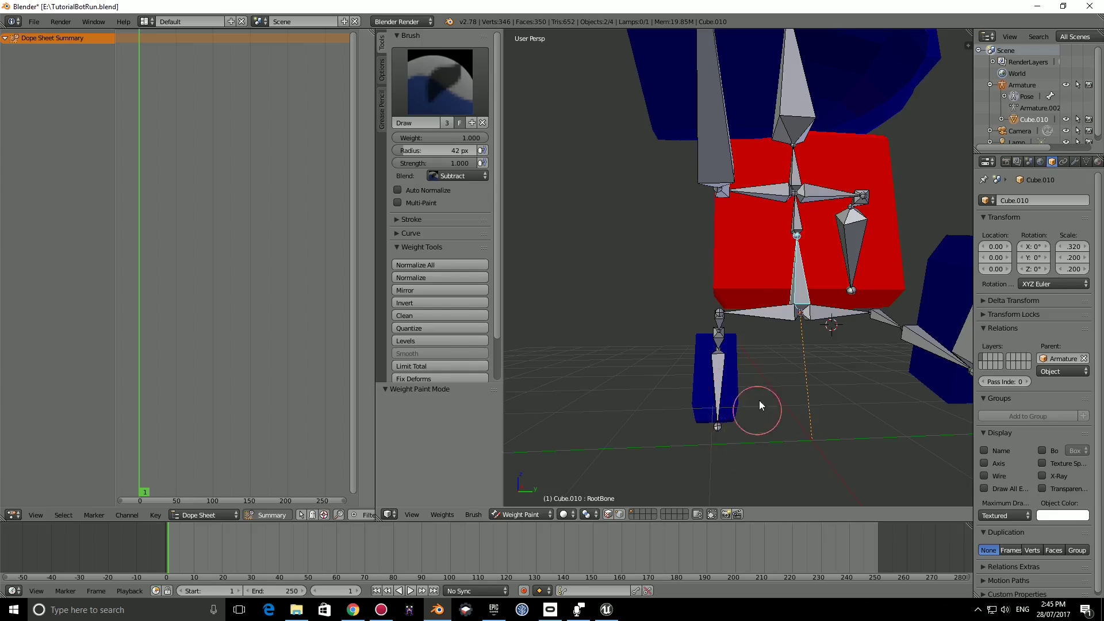
pyautogui.moveTo(759, 400)
pyautogui.mouseDown(button='middle')
pyautogui.moveTo(854, 377)
pyautogui.moveTo(825, 283)
pyautogui.moveTo(706, 401)
pyautogui.mouseUp(button='middle')
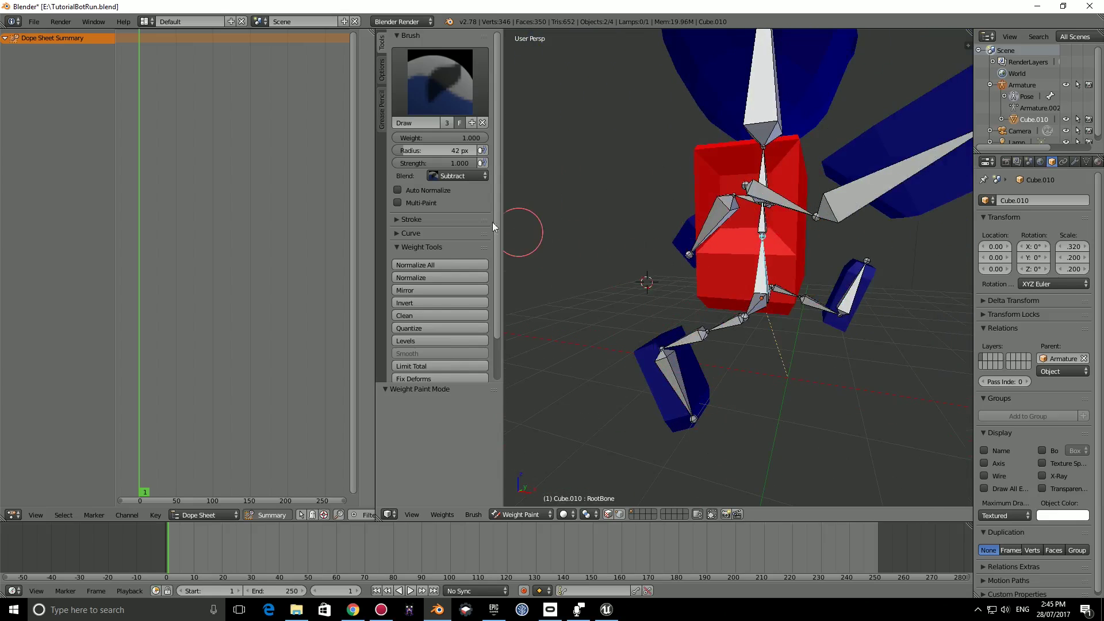
pyautogui.press('Tab')
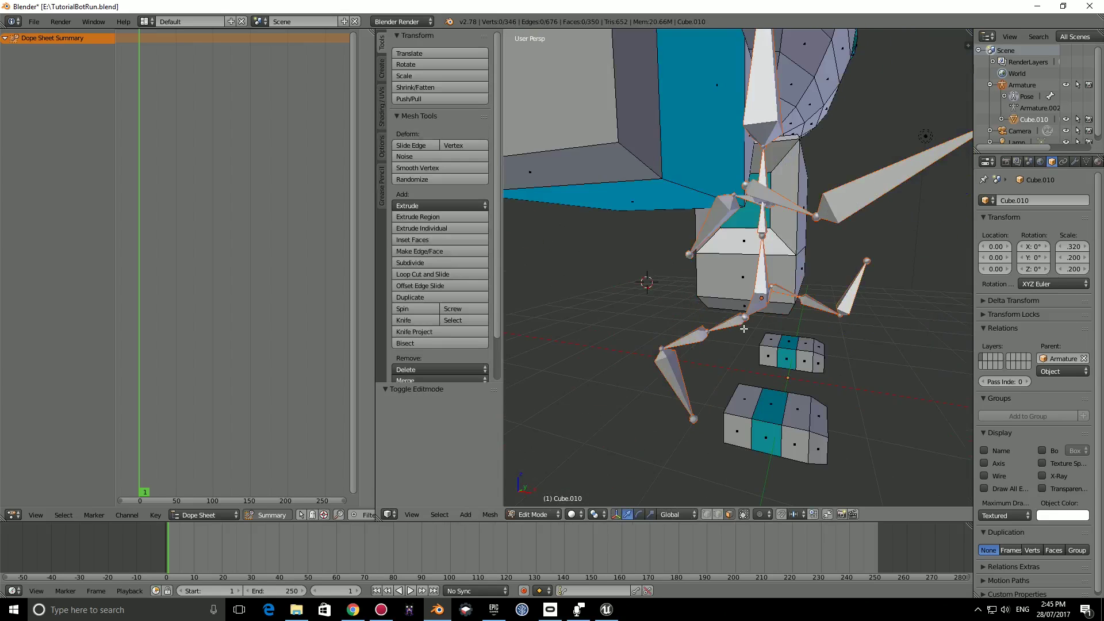
pyautogui.rightClick(768, 284)
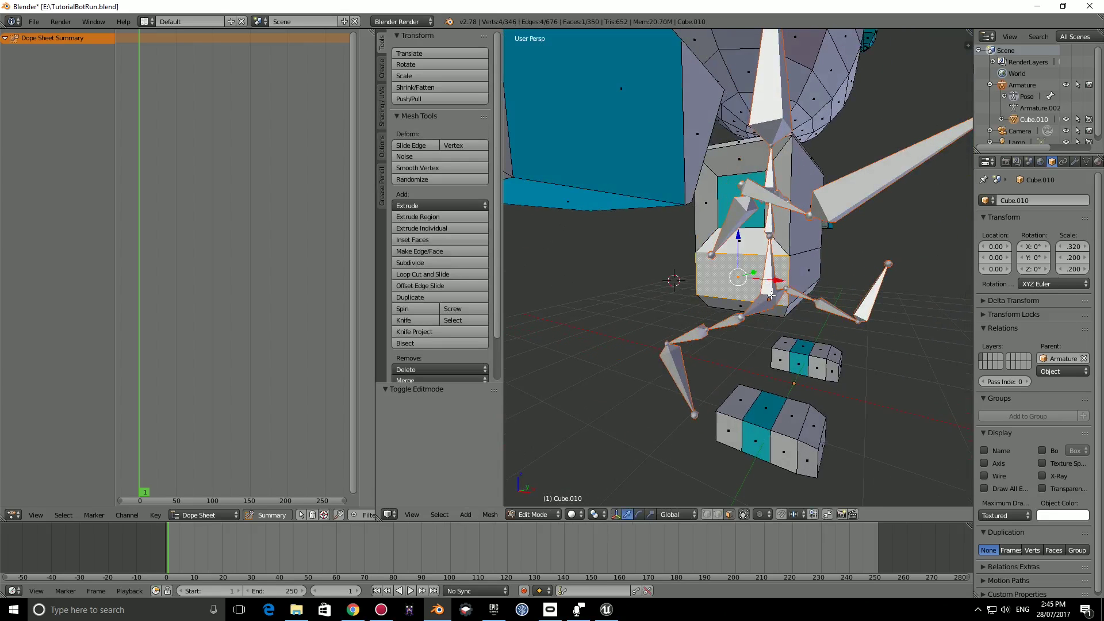
pyautogui.press('Tab')
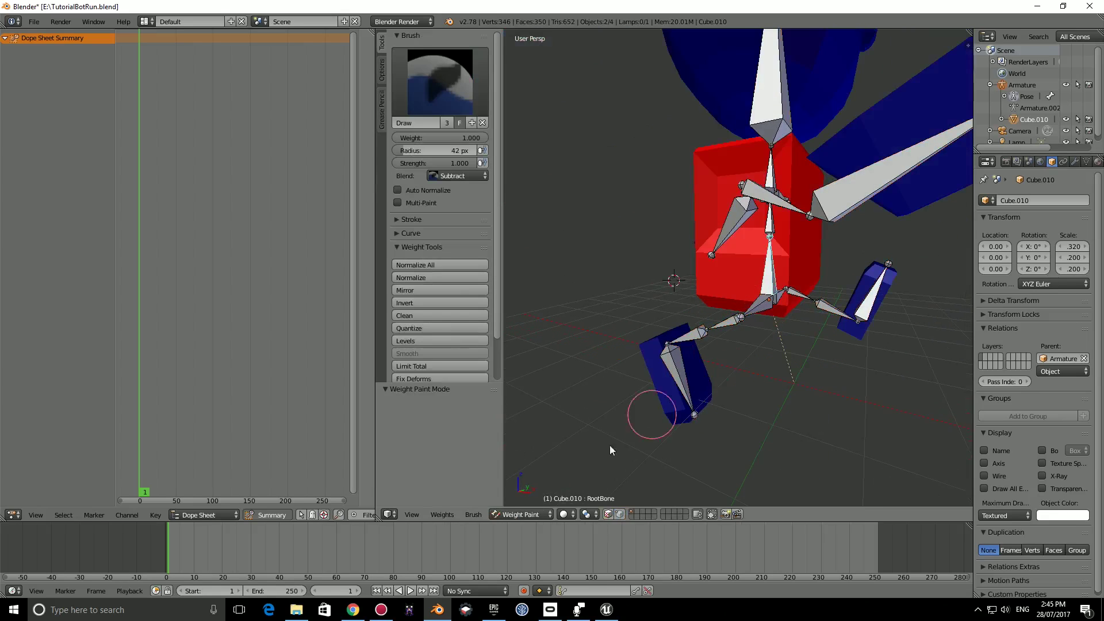
pyautogui.click(528, 515)
pyautogui.click(529, 503)
# Step: Rotate the RLeg3 bone 73.699° around Y and bring up the Insert Keyframe menu
pyautogui.rightClick(789, 302)
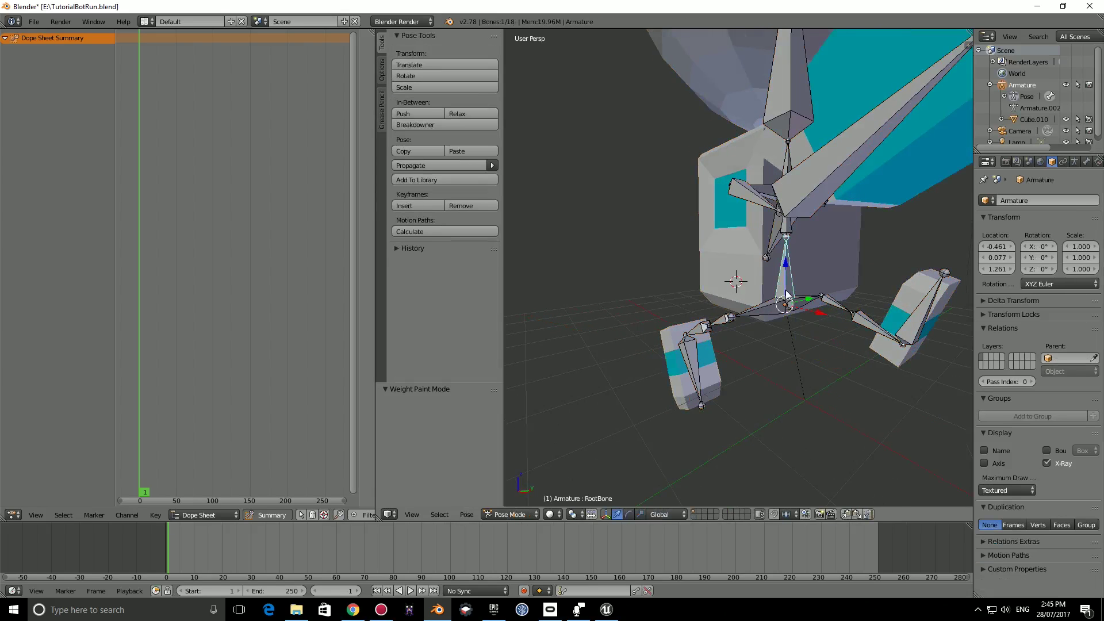
pyautogui.moveTo(741, 358); pyautogui.dragTo(802, 353, button='middle')
pyautogui.scroll(2, 743, 395)
pyautogui.moveTo(742, 396); pyautogui.dragTo(752, 333, button='middle')
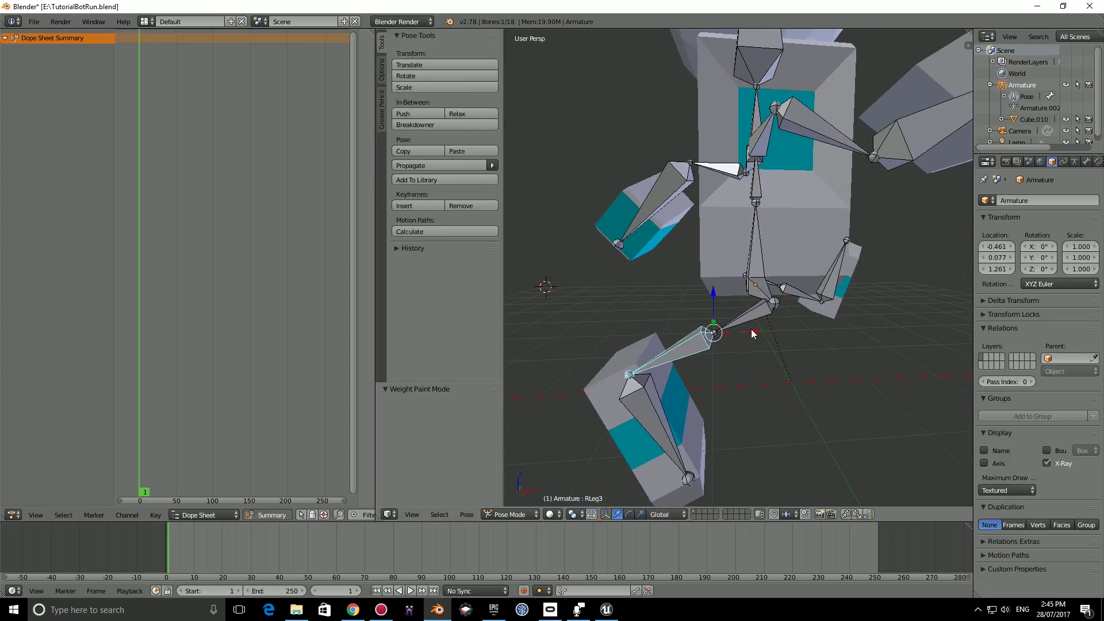
pyautogui.press('r')
pyautogui.press('y')
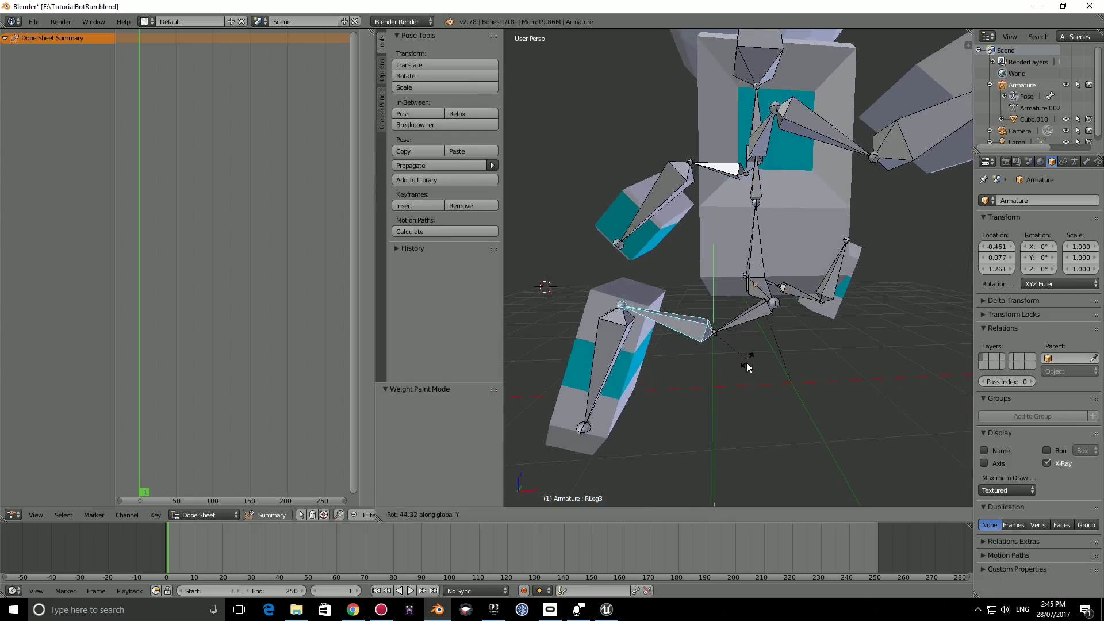
pyautogui.click(743, 407)
pyautogui.moveTo(742, 407); pyautogui.dragTo(703, 340, button='middle')
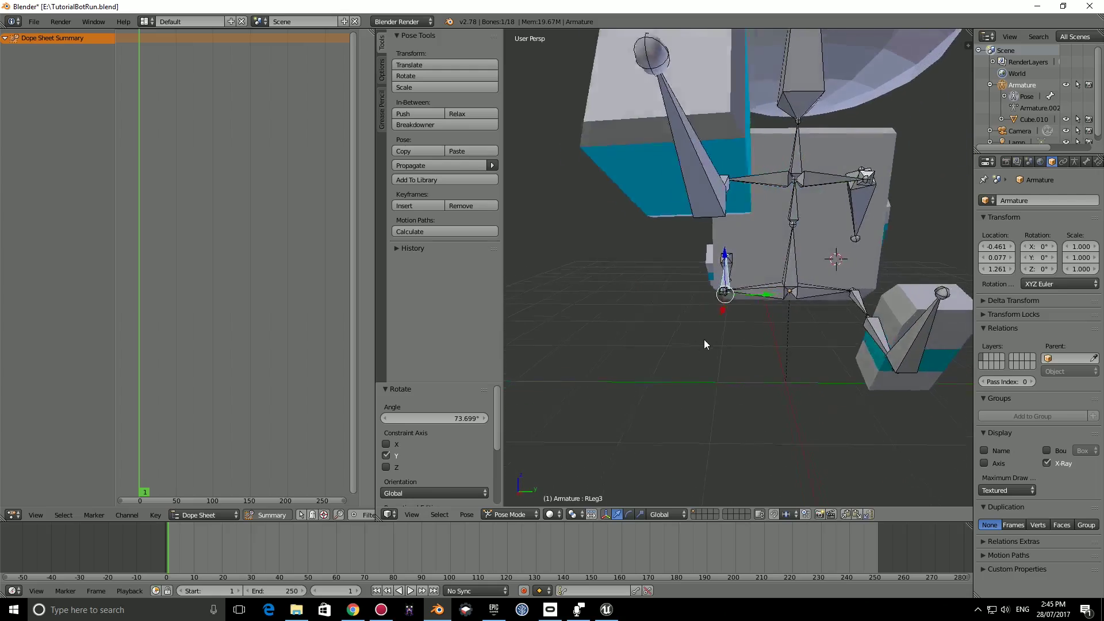
pyautogui.scroll(-3, 704, 339)
pyautogui.moveTo(822, 330); pyautogui.dragTo(773, 305, button='middle')
pyautogui.scroll(3, 779, 319)
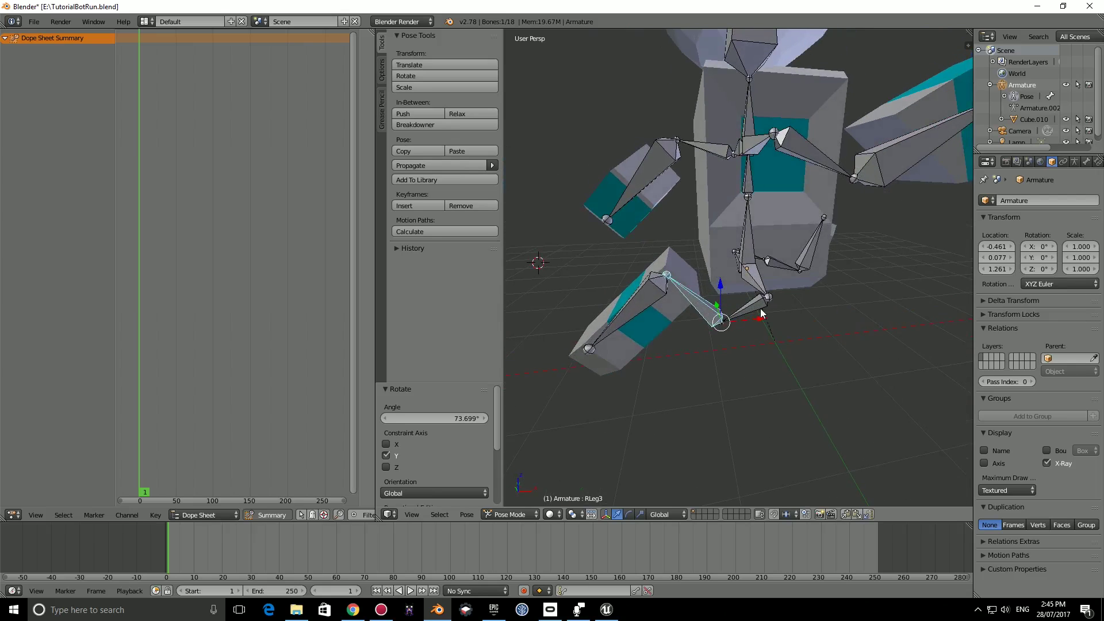
pyautogui.press('i')
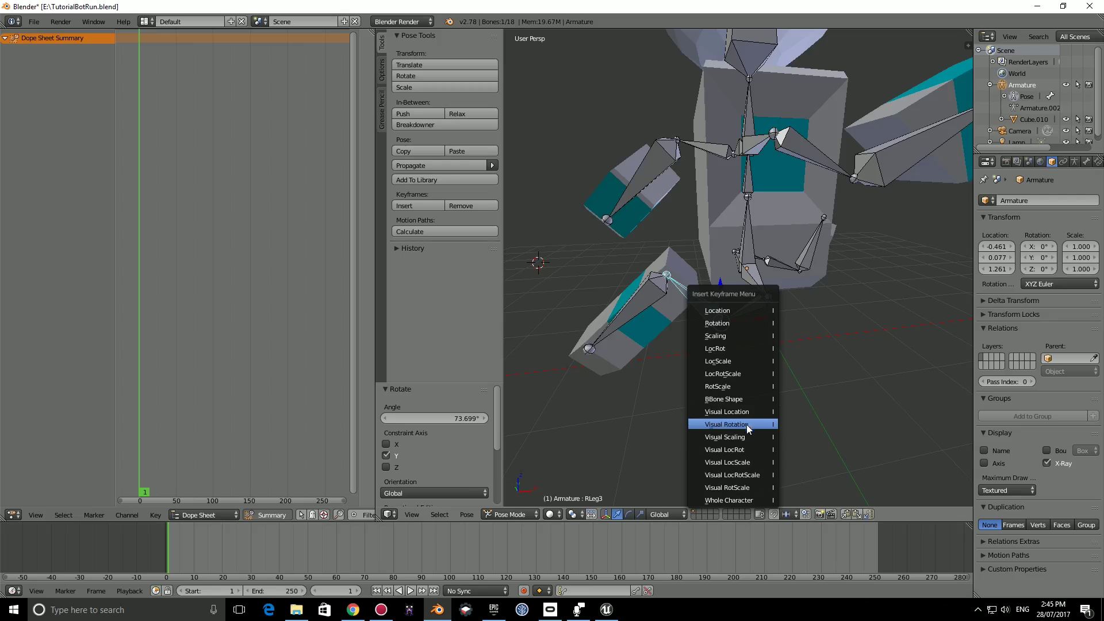
# Step: Insert LocRotScale keyframes at frame 1 for the right leg bones RLeg3 and RLeg2
pyautogui.click(729, 375)
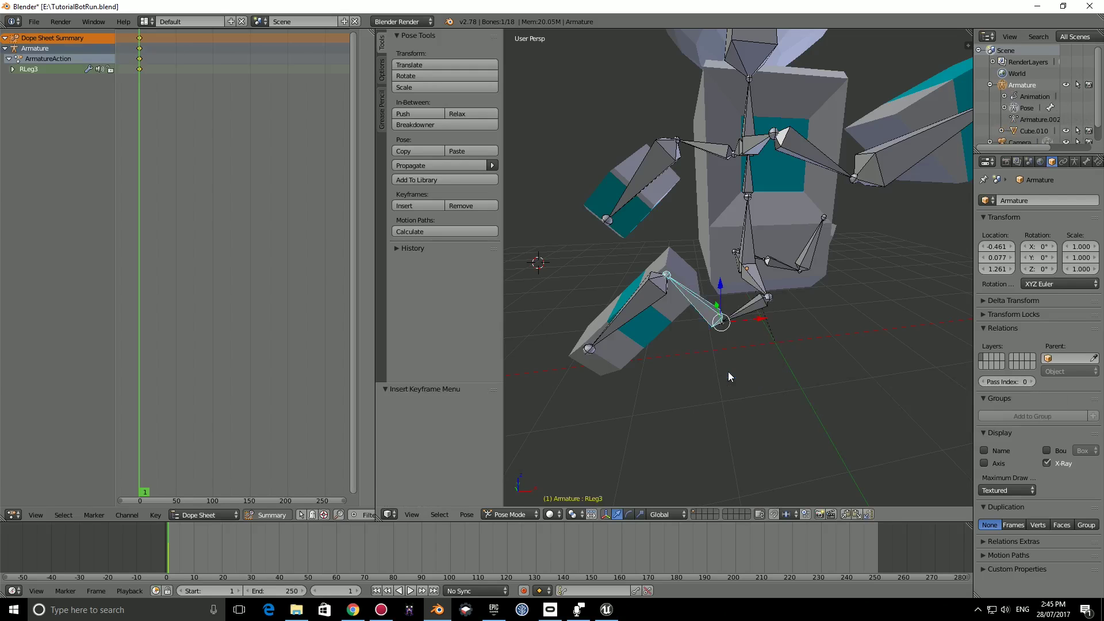
pyautogui.moveTo(898, 392); pyautogui.dragTo(822, 377, button='middle')
pyautogui.rightClick(742, 308)
pyautogui.press('i')
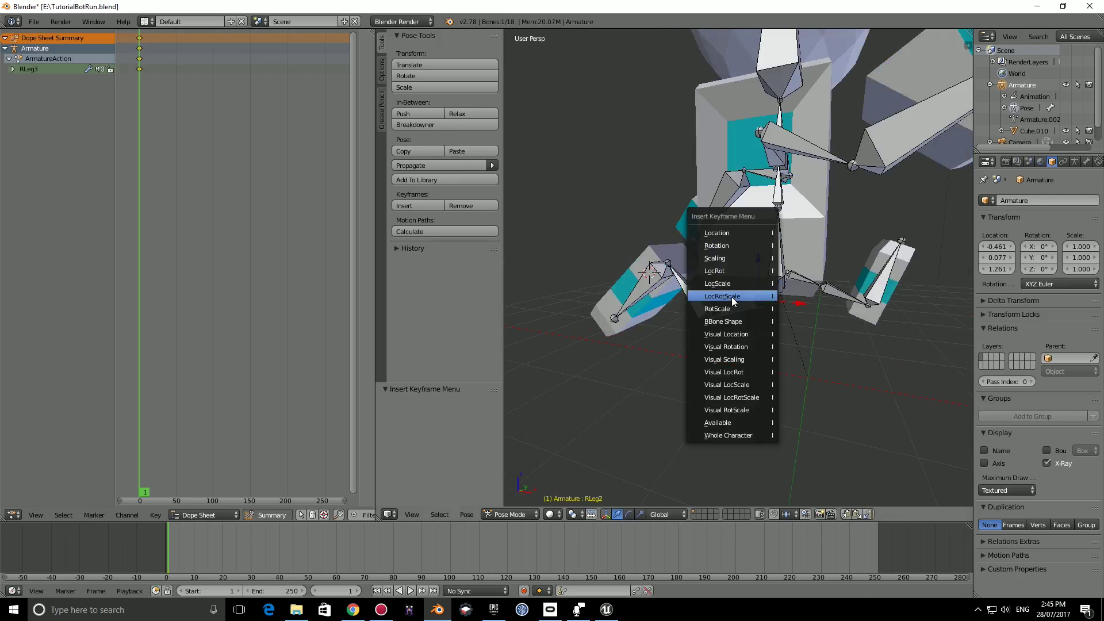
pyautogui.click(731, 297)
# Step: Insert LocRotScale keyframes at frame 1 for the left leg bones LLeg2 and LLeg3
pyautogui.moveTo(776, 287); pyautogui.dragTo(802, 294, button='middle')
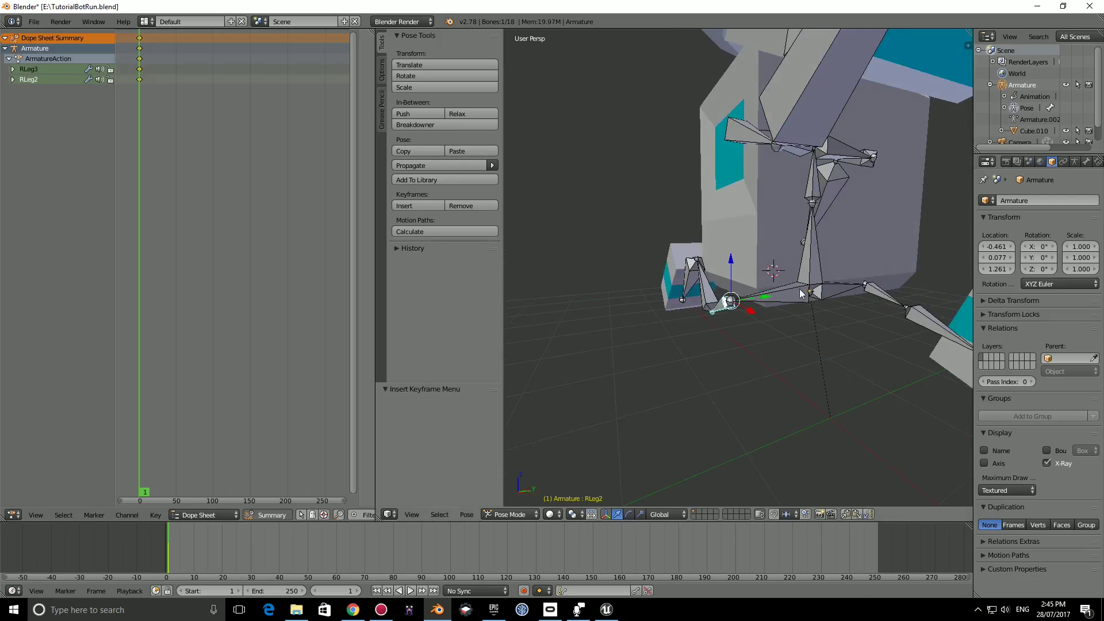
pyautogui.rightClick(881, 291)
pyautogui.moveTo(881, 291); pyautogui.dragTo(690, 360, button='middle')
pyautogui.scroll(-3, 699, 380)
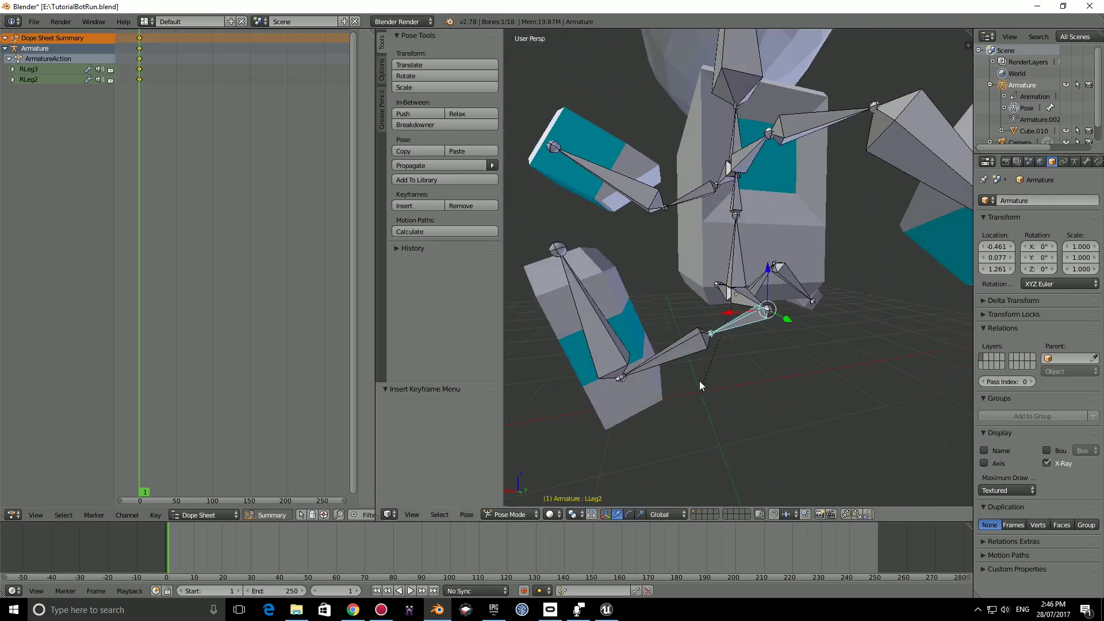
pyautogui.keyDown('shift'); pyautogui.rightClick(675, 345); pyautogui.keyUp('shift')
pyautogui.press('i')
pyautogui.click(738, 310)
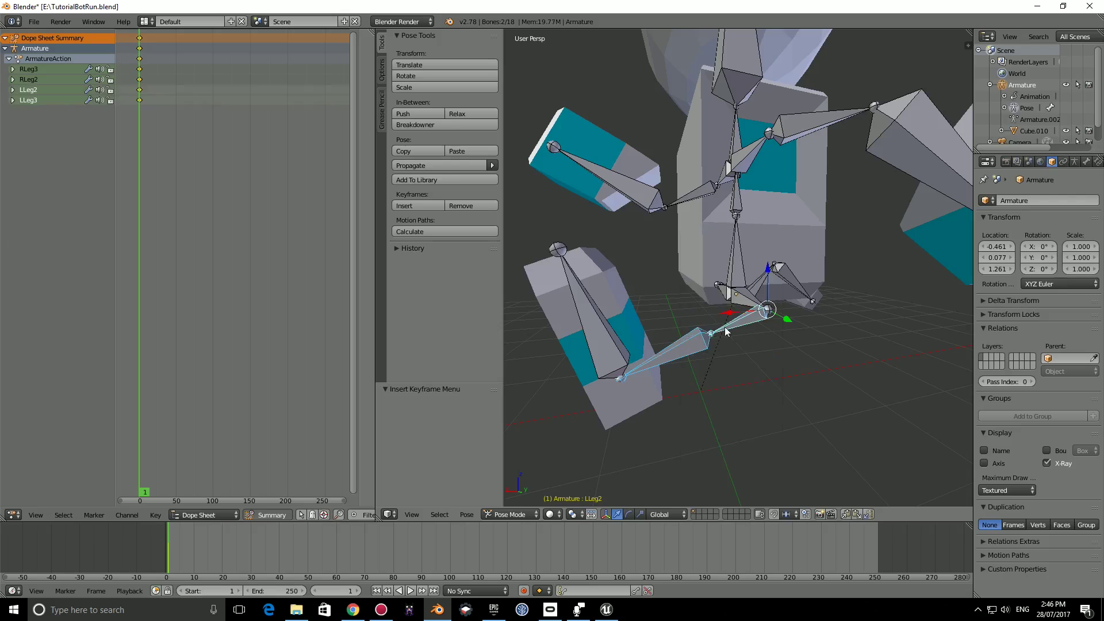
# Step: Insert LocRotScale keyframes at frame 1 for the arm and hand bones, including Hand.001
pyautogui.moveTo(725, 326); pyautogui.dragTo(683, 291, button='middle')
pyautogui.rightClick(683, 292)
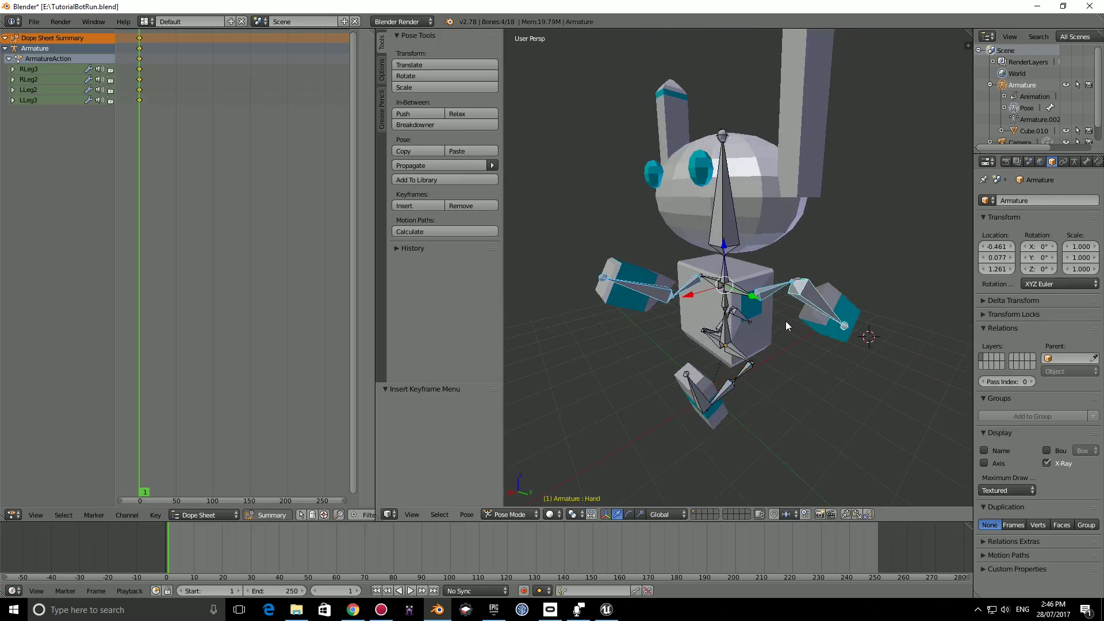
pyautogui.press('i')
pyautogui.click(767, 321)
pyautogui.moveTo(767, 321); pyautogui.dragTo(650, 345, button='middle')
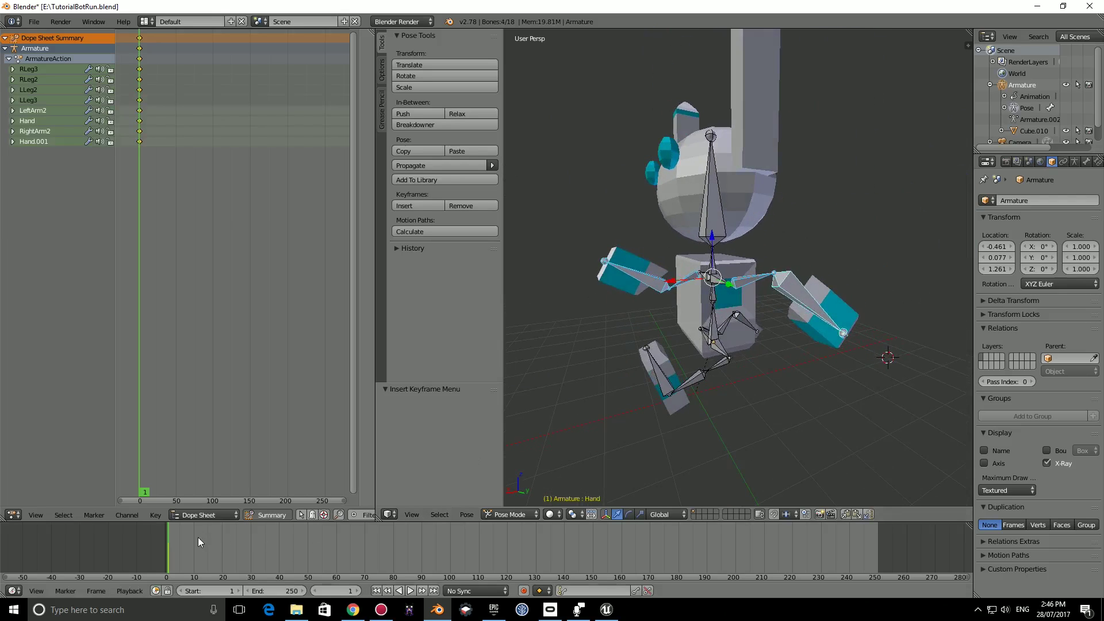
# Step: Preview the playback, then rotate RightArm2 and key its new pose at frame 20
pyautogui.hotkey('alt', 'a')
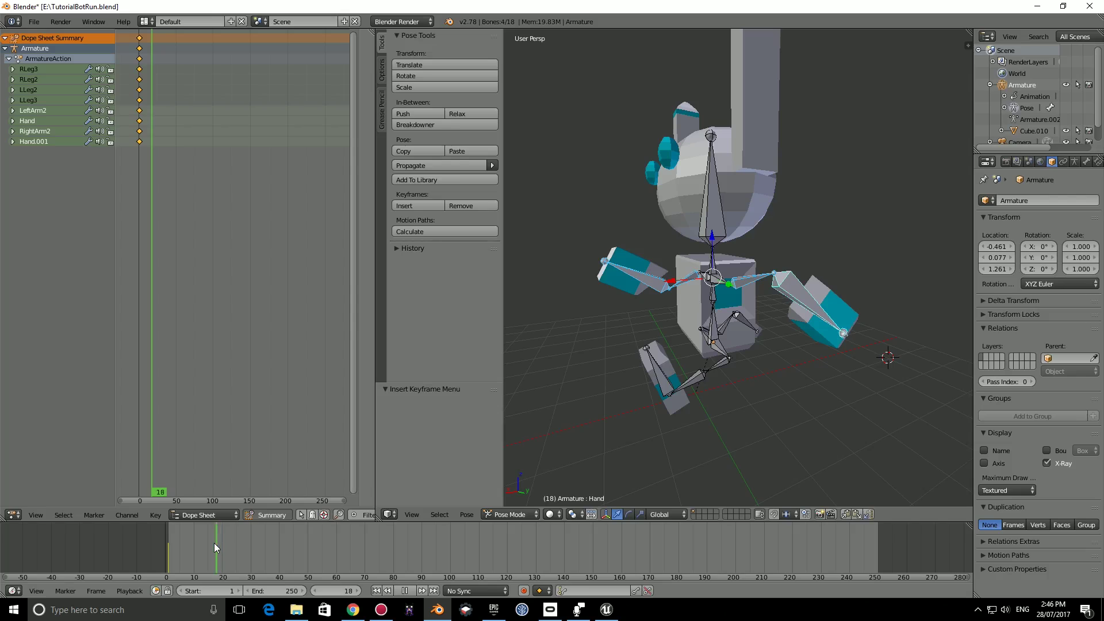
pyautogui.hotkey('alt', 'a')
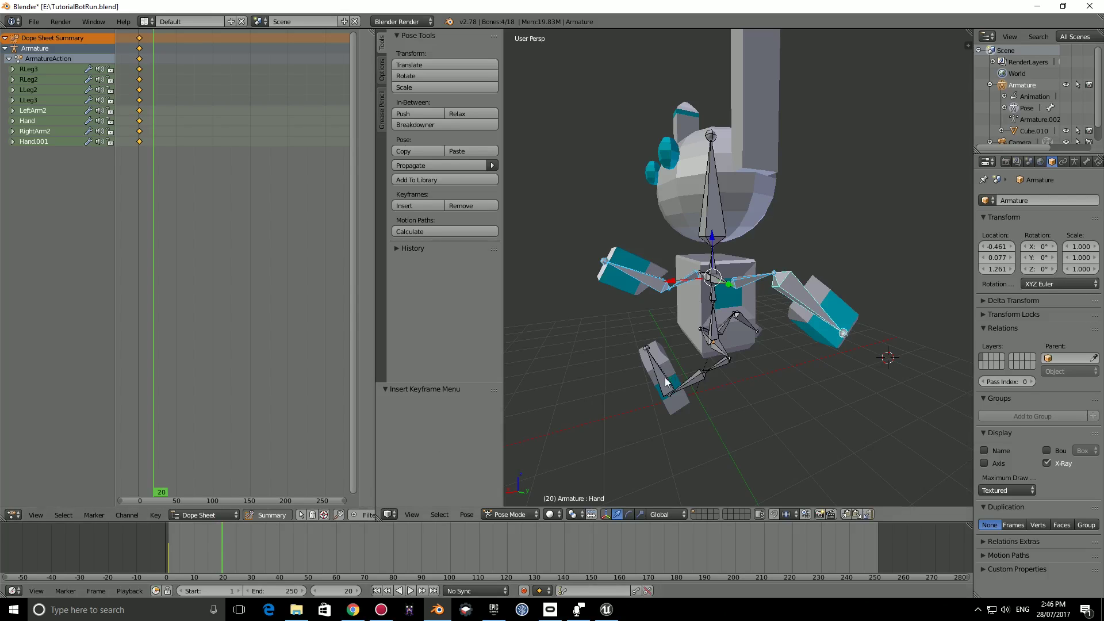
pyautogui.moveTo(885, 402); pyautogui.dragTo(797, 305, button='middle')
pyautogui.scroll(3, 819, 348)
pyautogui.rightClick(654, 307)
pyautogui.press('r')
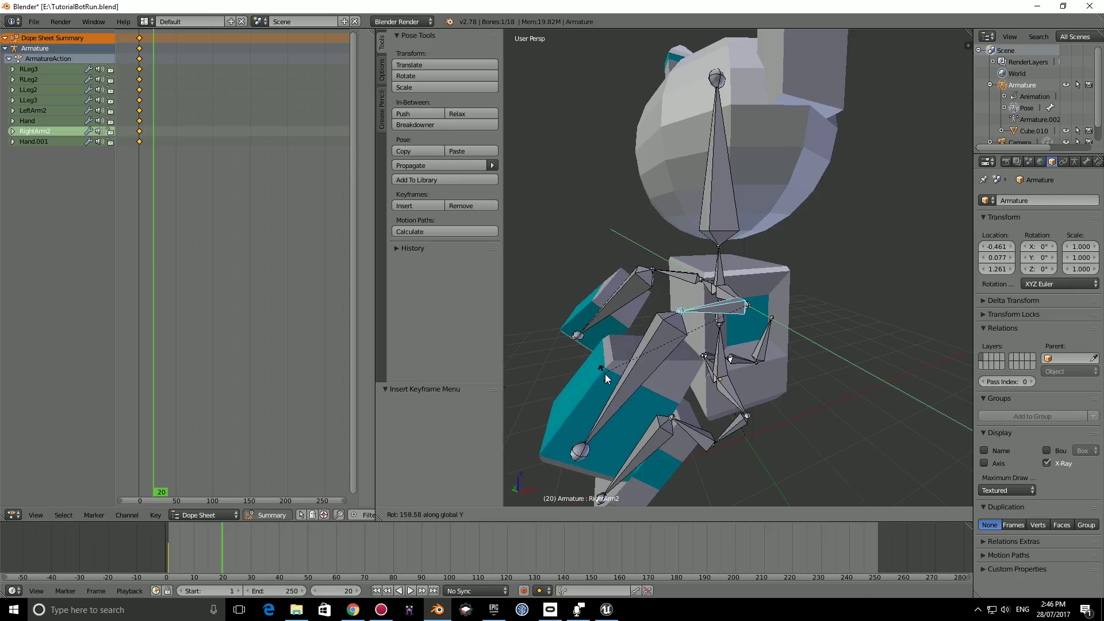
pyautogui.click(604, 377)
pyautogui.moveTo(604, 376); pyautogui.dragTo(781, 316, button='middle')
pyautogui.press('i')
pyautogui.click(736, 333)
# Step: Rotate LeftArm2 to -164.9° and key its pose at frame 20
pyautogui.rightClick(782, 317)
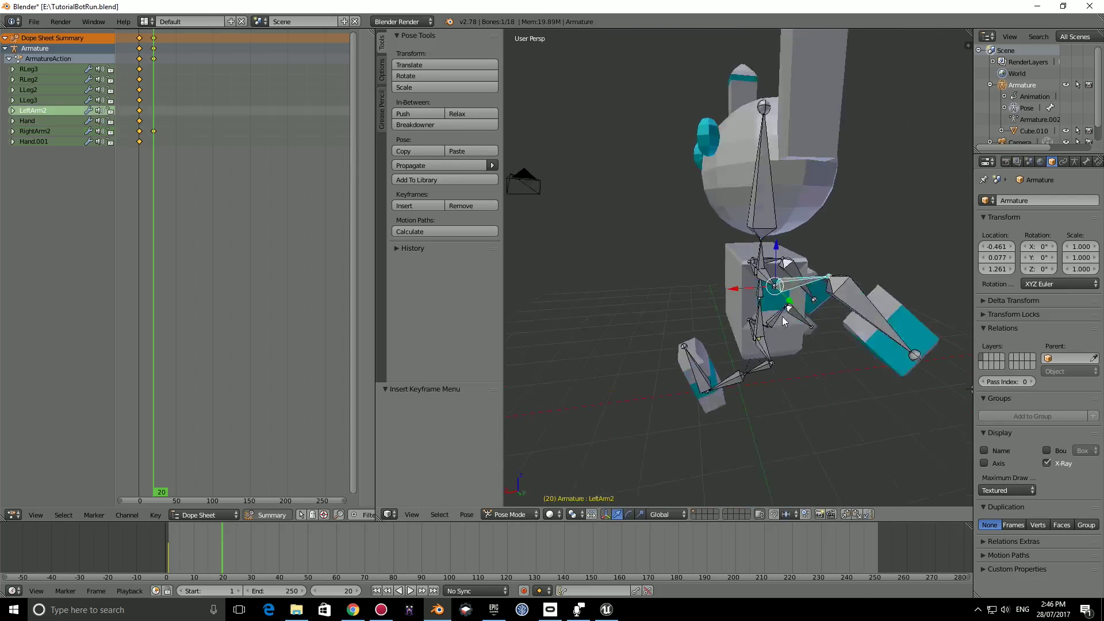
pyautogui.scroll(5, 782, 316)
pyautogui.press('r')
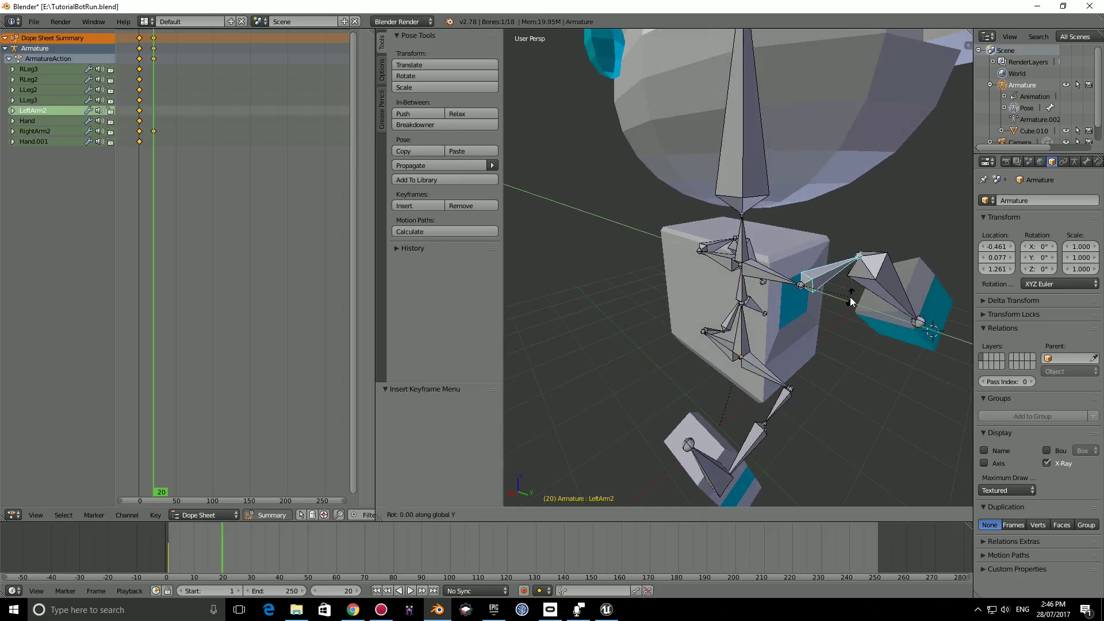
pyautogui.click(689, 371)
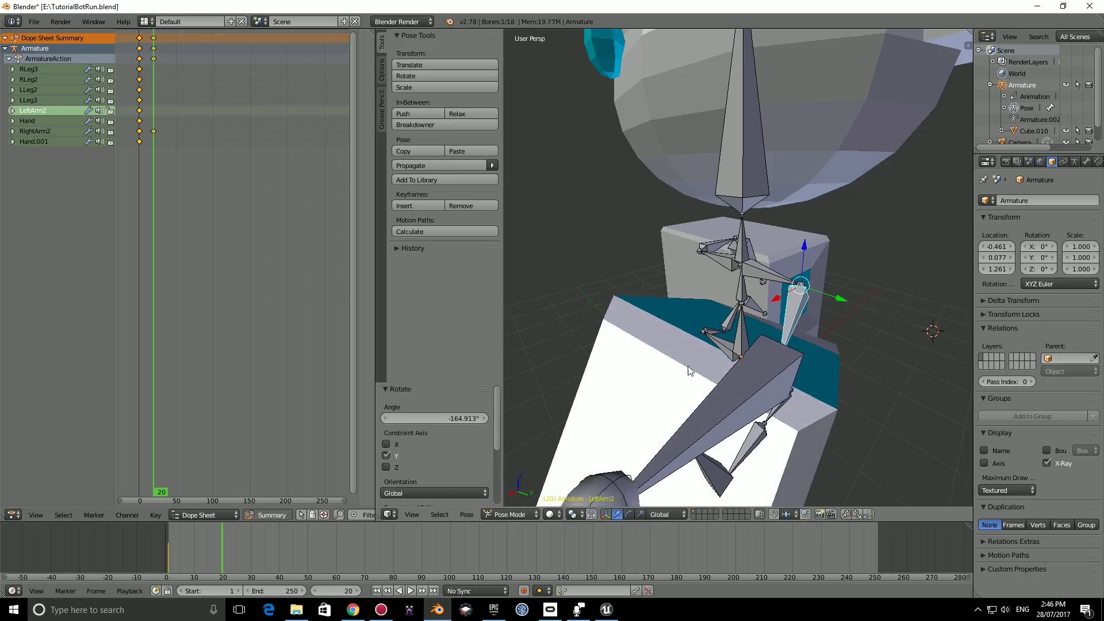
pyautogui.scroll(-4, 690, 371)
pyautogui.moveTo(690, 371)
pyautogui.mouseDown(button='middle')
pyautogui.moveTo(641, 336)
pyautogui.moveTo(602, 336)
pyautogui.moveTo(718, 328)
pyautogui.moveTo(843, 366)
pyautogui.moveTo(679, 364)
pyautogui.mouseUp(button='middle')
pyautogui.press('i')
pyautogui.click(745, 325)
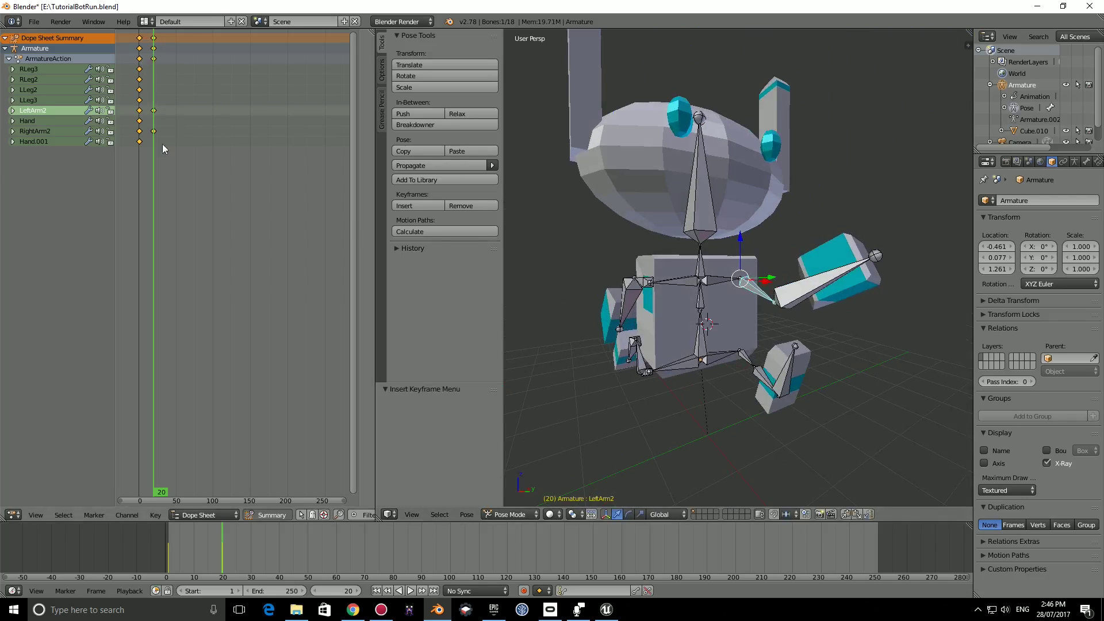
# Step: Swing RLeg2 by -149.26° and RLeg3 by about -78° around the Y axis
pyautogui.moveTo(726, 319); pyautogui.dragTo(789, 385, button='middle')
pyautogui.rightClick(641, 389)
pyautogui.press('r')
pyautogui.press('y')
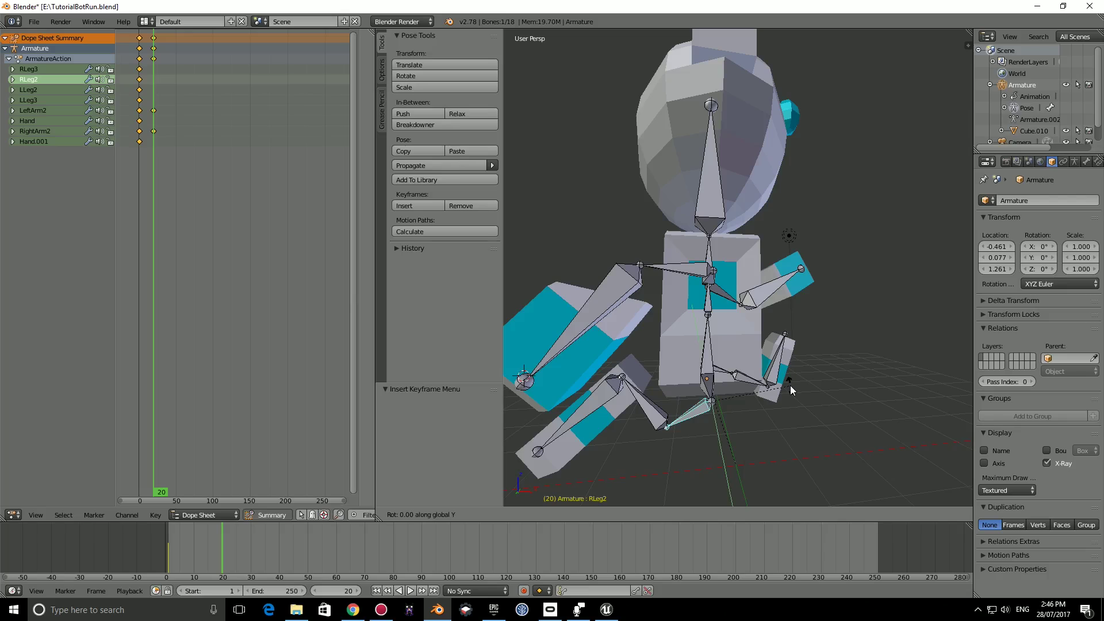
pyautogui.click(552, 346)
pyautogui.moveTo(552, 346); pyautogui.dragTo(743, 377, button='middle')
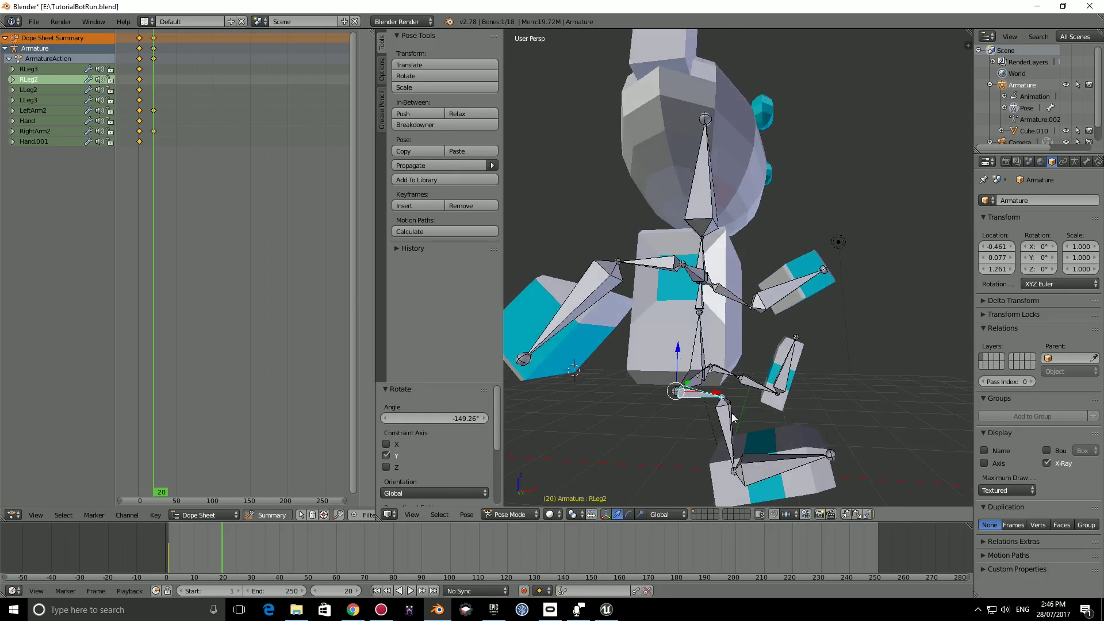
pyautogui.moveTo(733, 417); pyautogui.dragTo(746, 406, button='middle')
pyautogui.rightClick(698, 383)
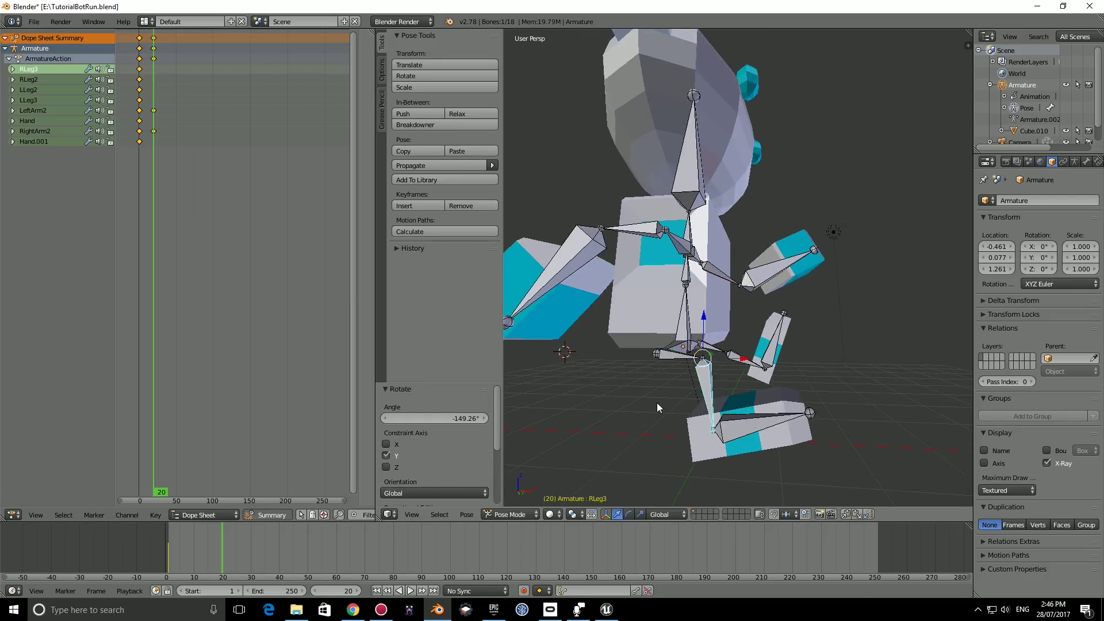
pyautogui.moveTo(657, 403); pyautogui.dragTo(754, 389, button='middle')
pyautogui.moveTo(678, 381); pyautogui.dragTo(697, 386, button='middle')
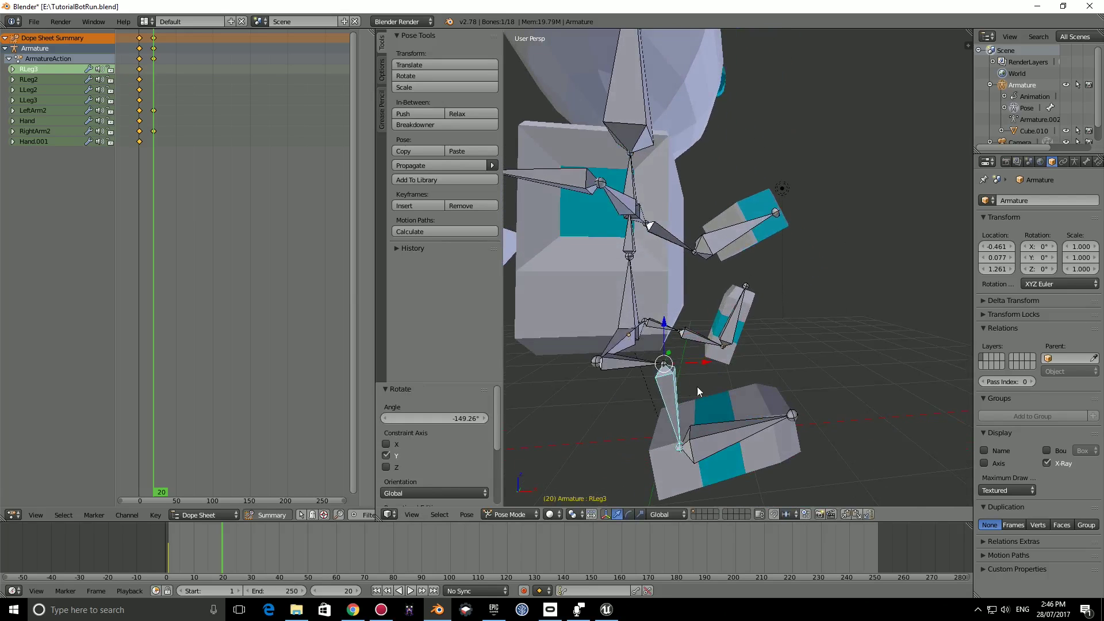
pyautogui.press('r')
pyautogui.press('y')
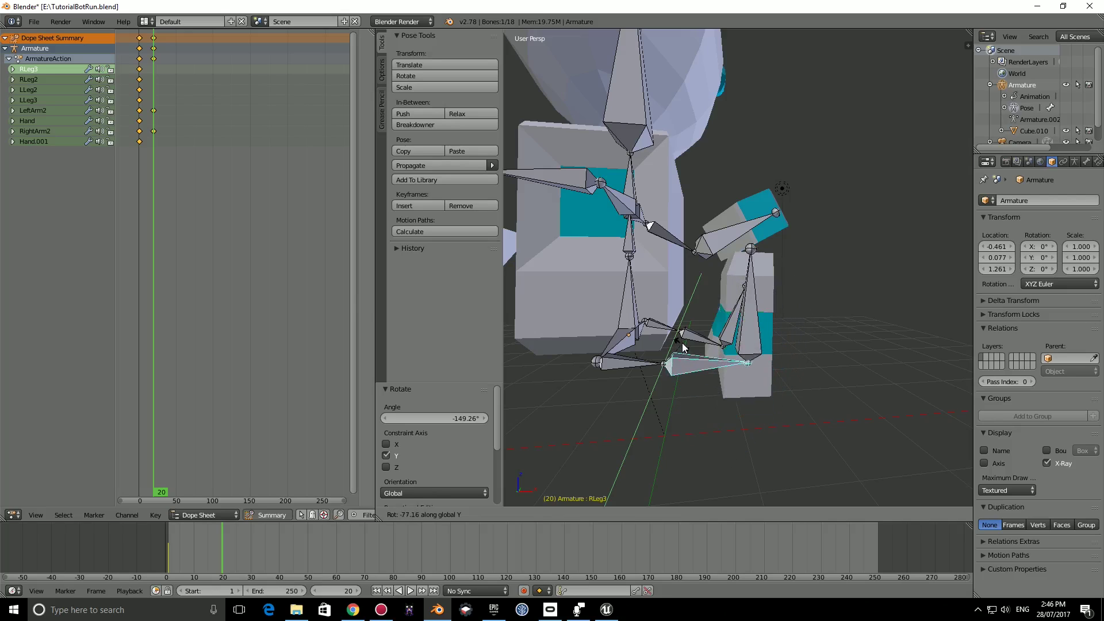
pyautogui.click(683, 346)
# Step: Adjust RLeg2 by 21.4°, then key RLeg2 and RLeg3 at frame 20
pyautogui.rightClick(623, 362)
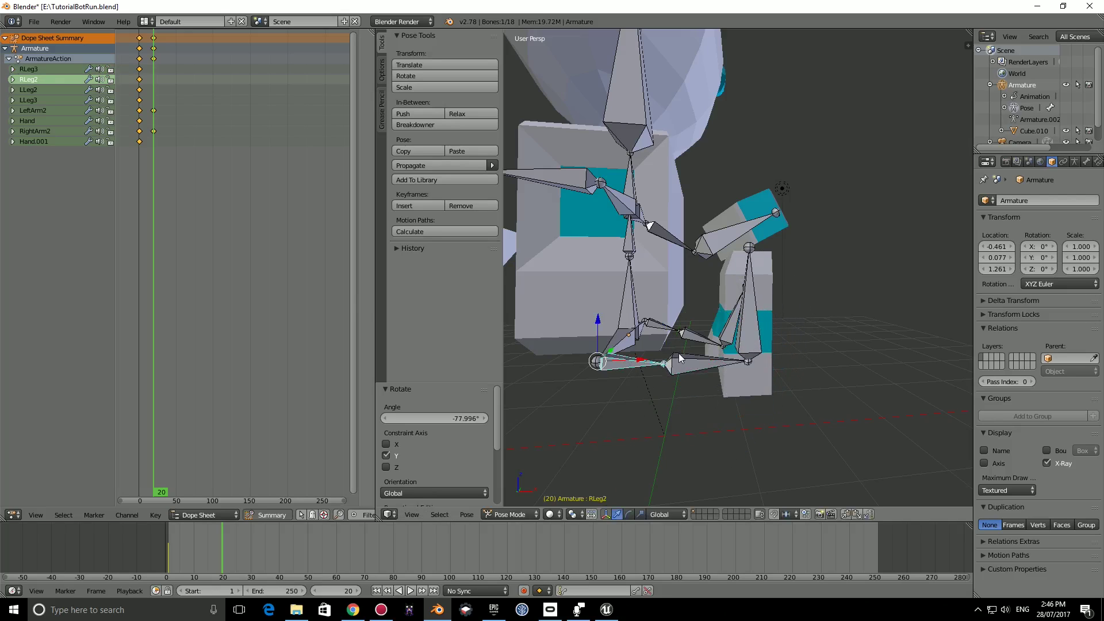
pyautogui.press('r')
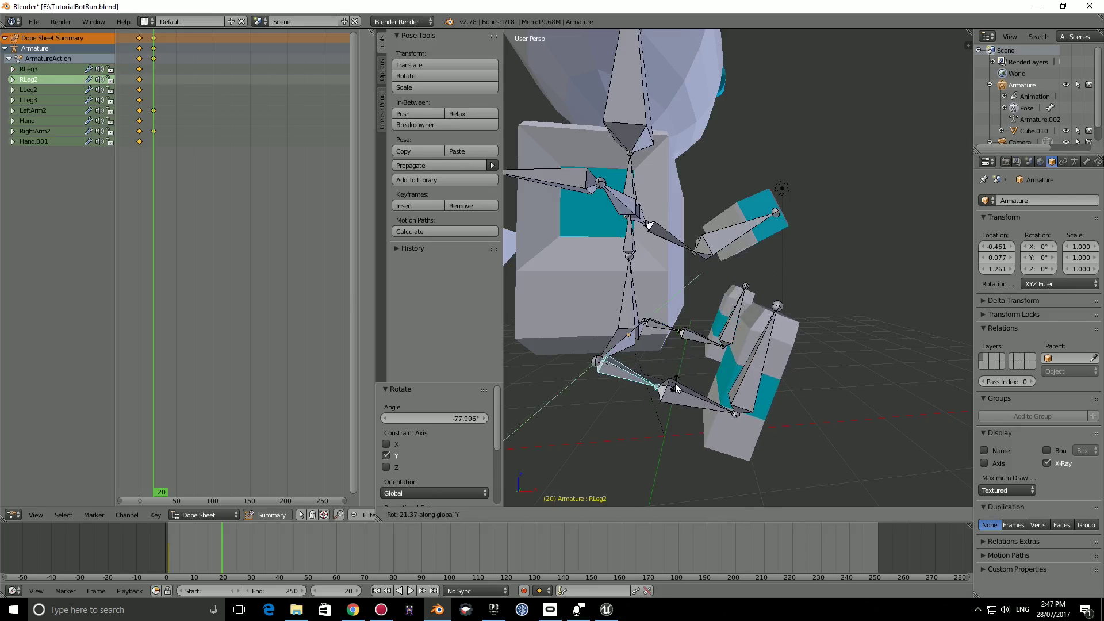
pyautogui.click(670, 384)
pyautogui.moveTo(670, 384)
pyautogui.mouseDown(button='middle')
pyautogui.moveTo(613, 376)
pyautogui.moveTo(546, 393)
pyautogui.moveTo(684, 378)
pyautogui.mouseUp(button='middle')
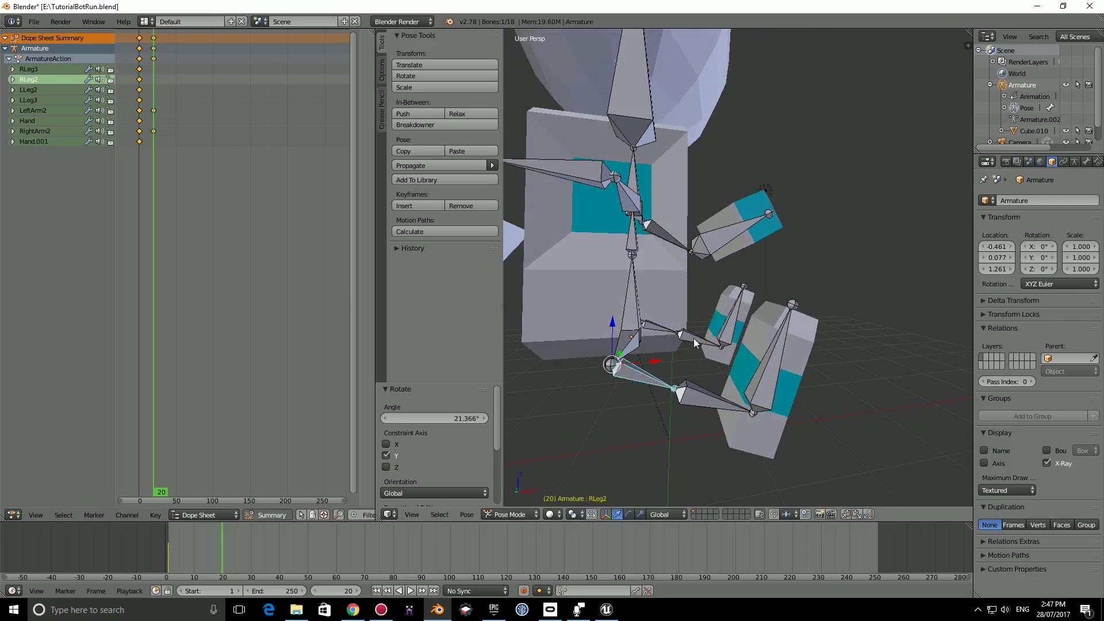
pyautogui.moveTo(693, 338); pyautogui.dragTo(684, 346, button='middle')
pyautogui.press('i')
pyautogui.click(670, 352)
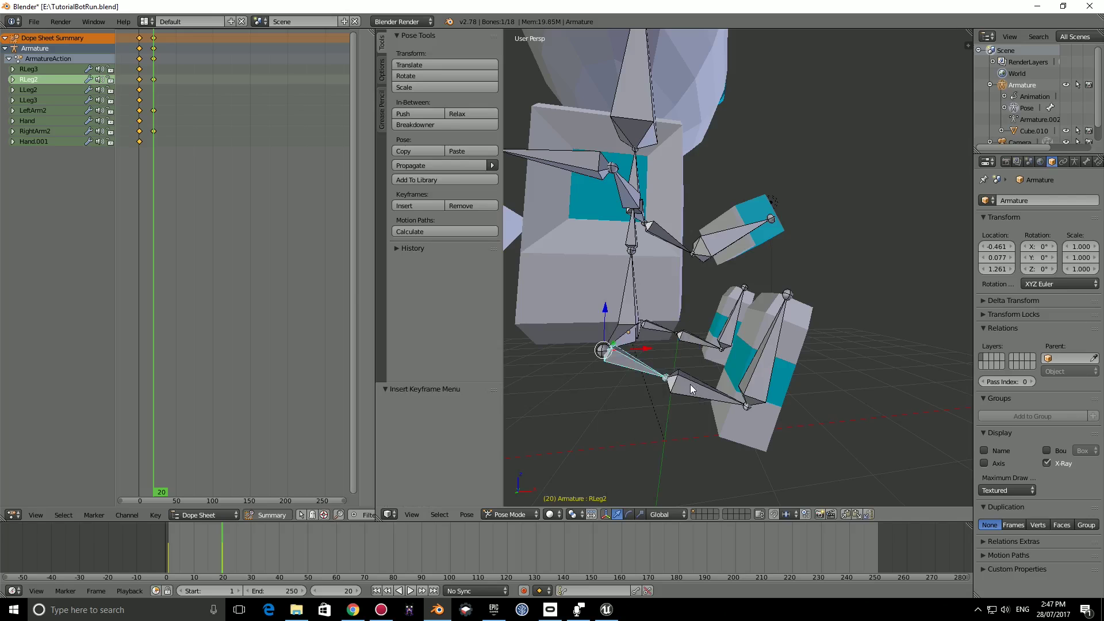
pyautogui.rightClick(691, 389)
pyautogui.press('i')
pyautogui.click(673, 382)
pyautogui.moveTo(673, 382); pyautogui.dragTo(746, 362, button='middle')
# Step: Rotate LLeg2 about 150° and LLeg3 about 29° around the Y axis
pyautogui.rightClick(753, 389)
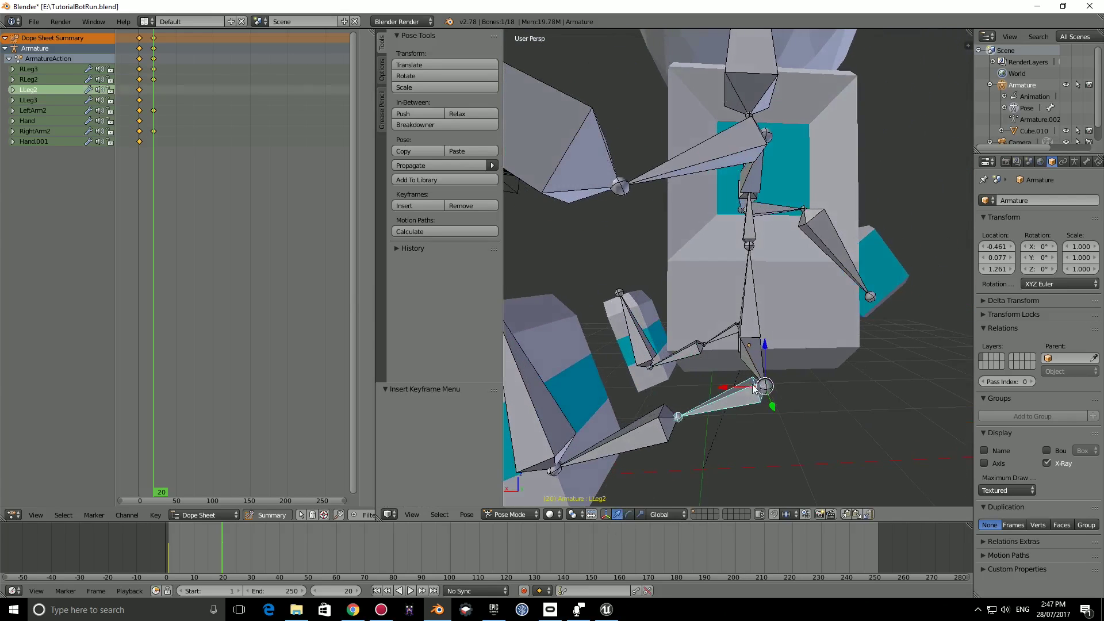
pyautogui.press('r')
pyautogui.press('y')
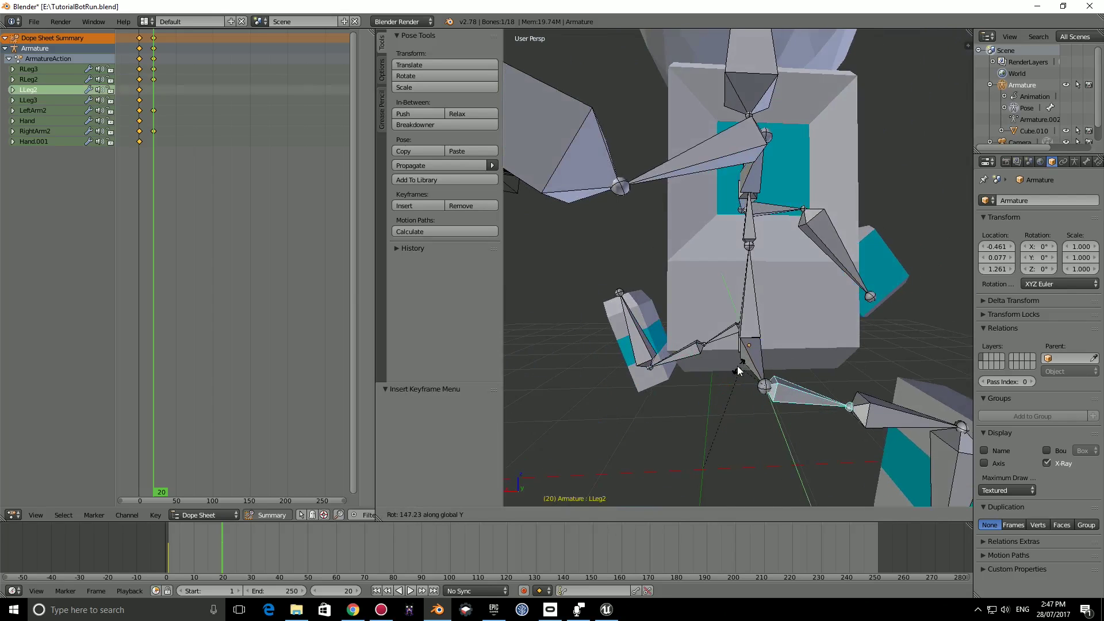
pyautogui.click(735, 365)
pyautogui.moveTo(734, 365); pyautogui.dragTo(804, 384, button='middle')
pyautogui.rightClick(805, 384)
pyautogui.press('r')
pyautogui.press('y')
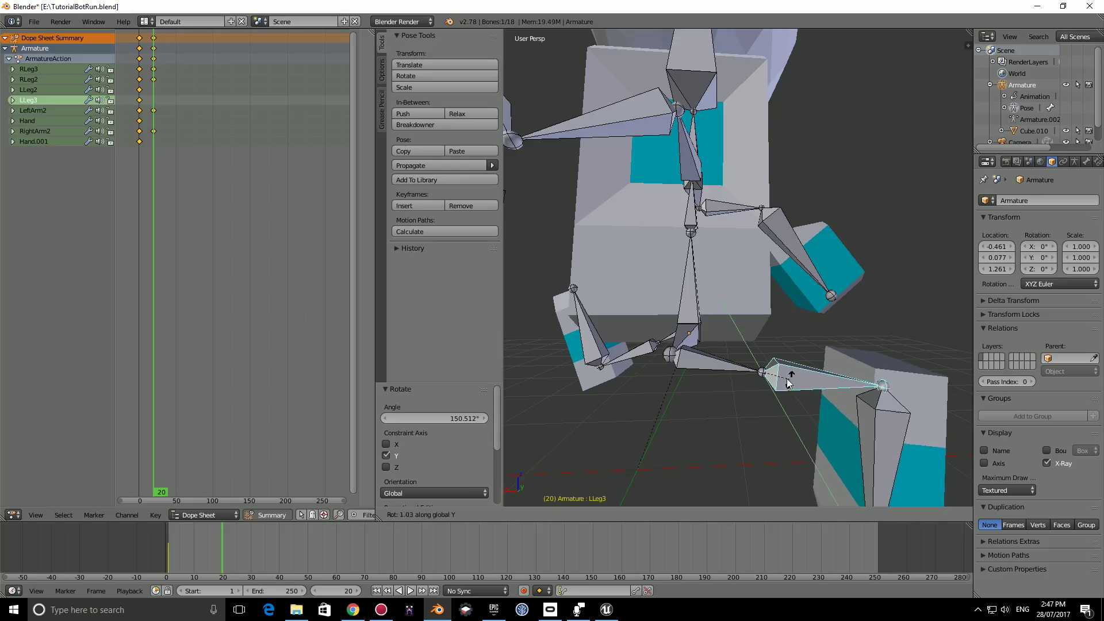
pyautogui.click(786, 366)
# Step: Key the posed LLeg2 and LLeg3 bones at frame 20
pyautogui.scroll(-3, 645, 349)
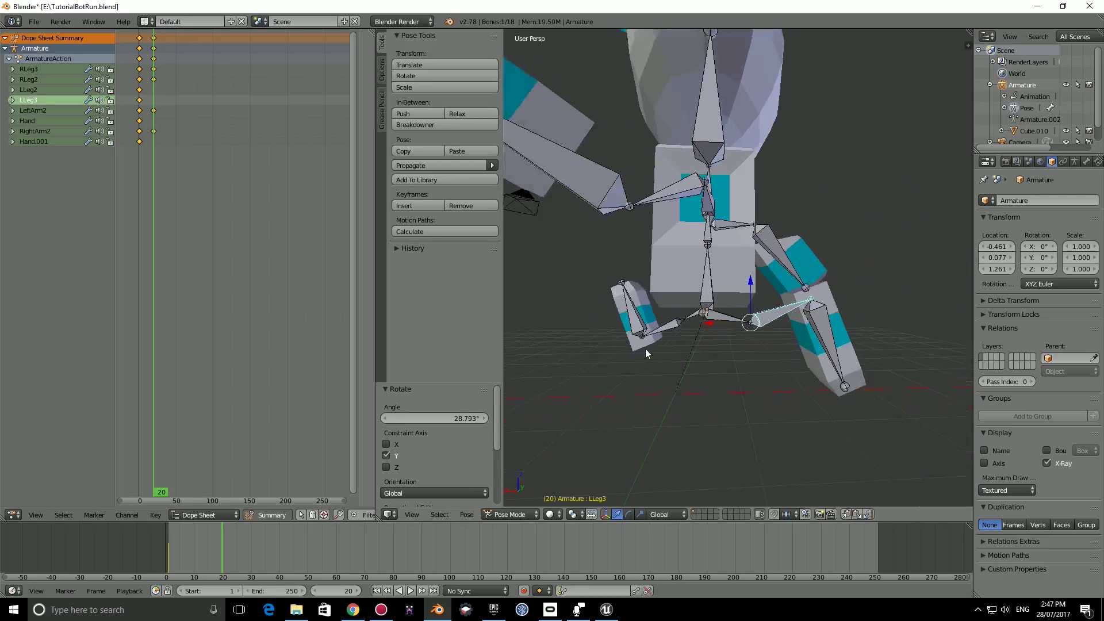
pyautogui.moveTo(645, 349); pyautogui.dragTo(726, 309, button='middle')
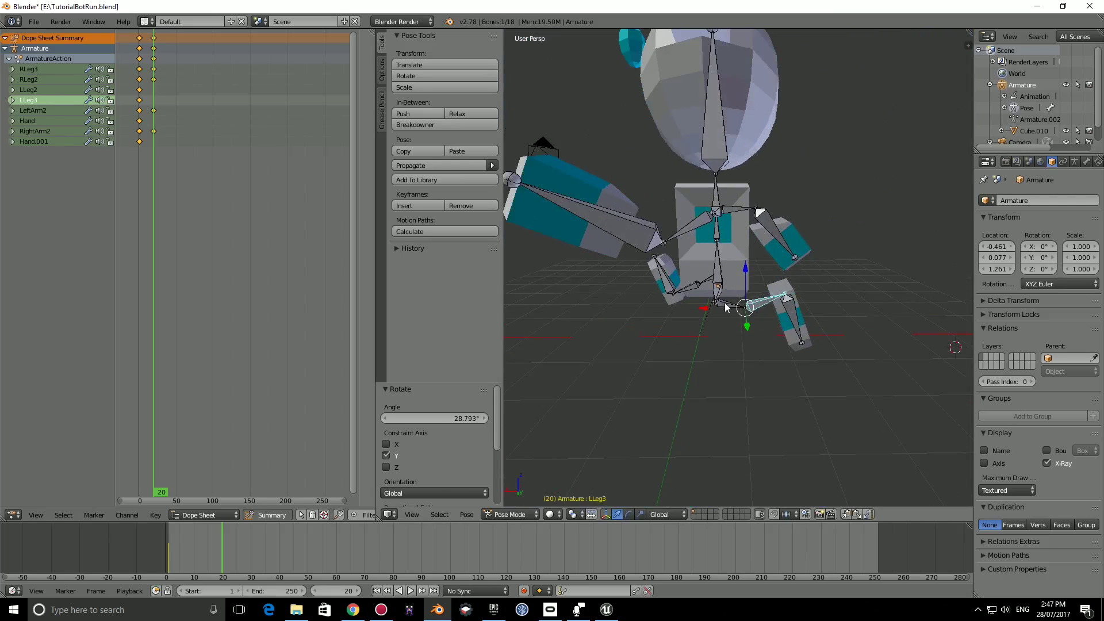
pyautogui.scroll(3, 726, 308)
pyautogui.press('i')
pyautogui.click(744, 311)
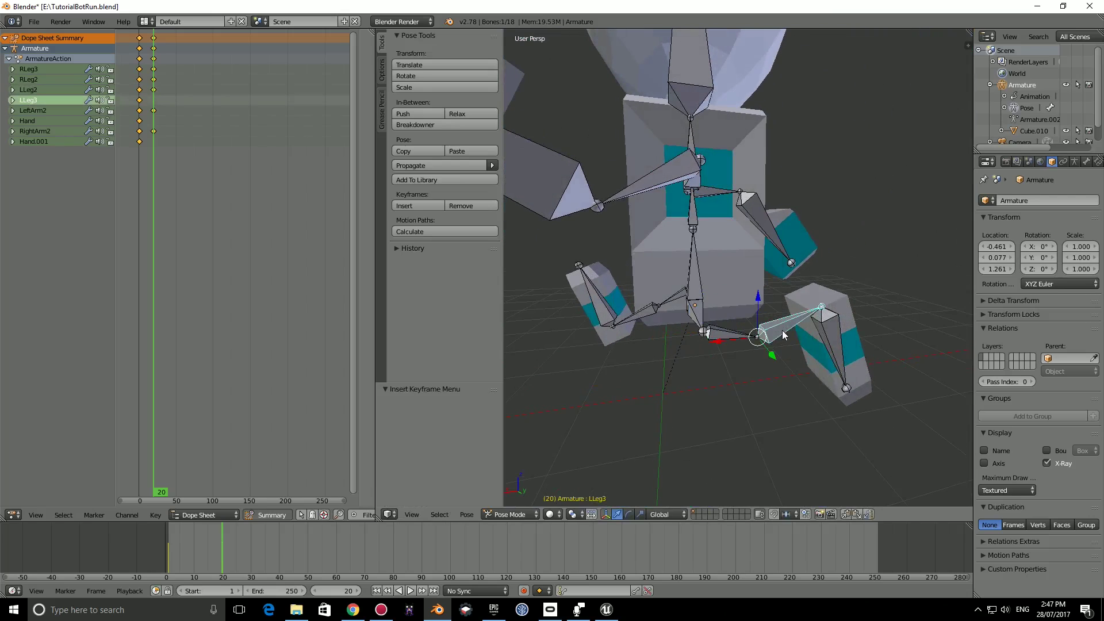
pyautogui.press('i')
pyautogui.click(780, 330)
pyautogui.moveTo(780, 330); pyautogui.dragTo(761, 296, button='middle')
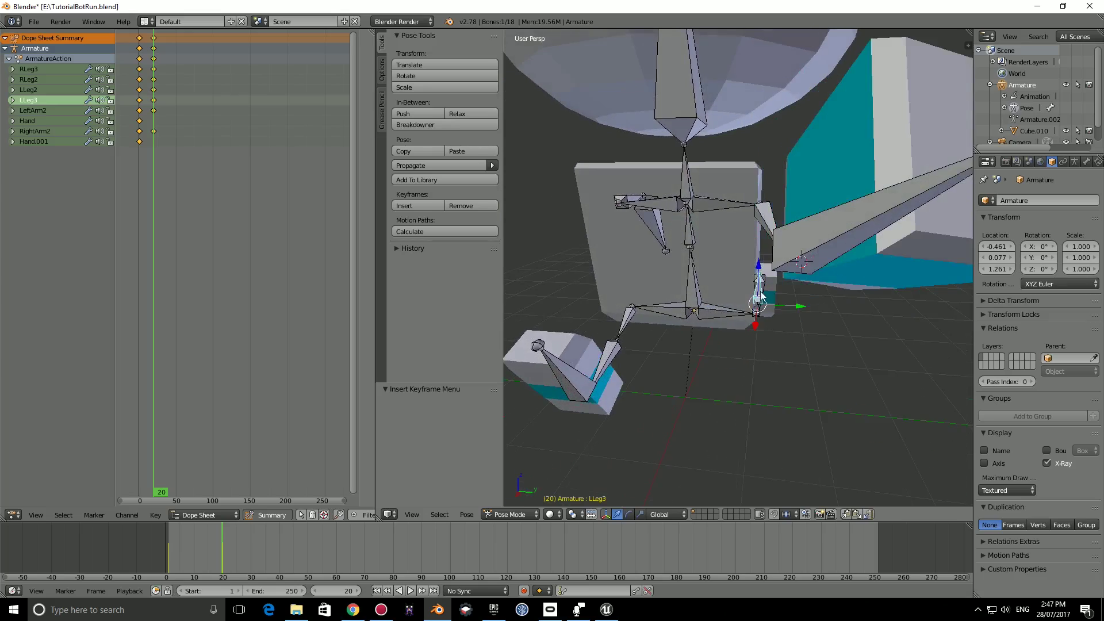
# Step: Rotate RightArm2 around the Z axis and key its pose at frame 20
pyautogui.scroll(-3, 760, 295)
pyautogui.moveTo(598, 224); pyautogui.dragTo(726, 306, button='middle')
pyautogui.rightClick(672, 234)
pyautogui.scroll(2, 773, 319)
pyautogui.moveTo(810, 315); pyautogui.dragTo(765, 280, button='middle')
pyautogui.press('r')
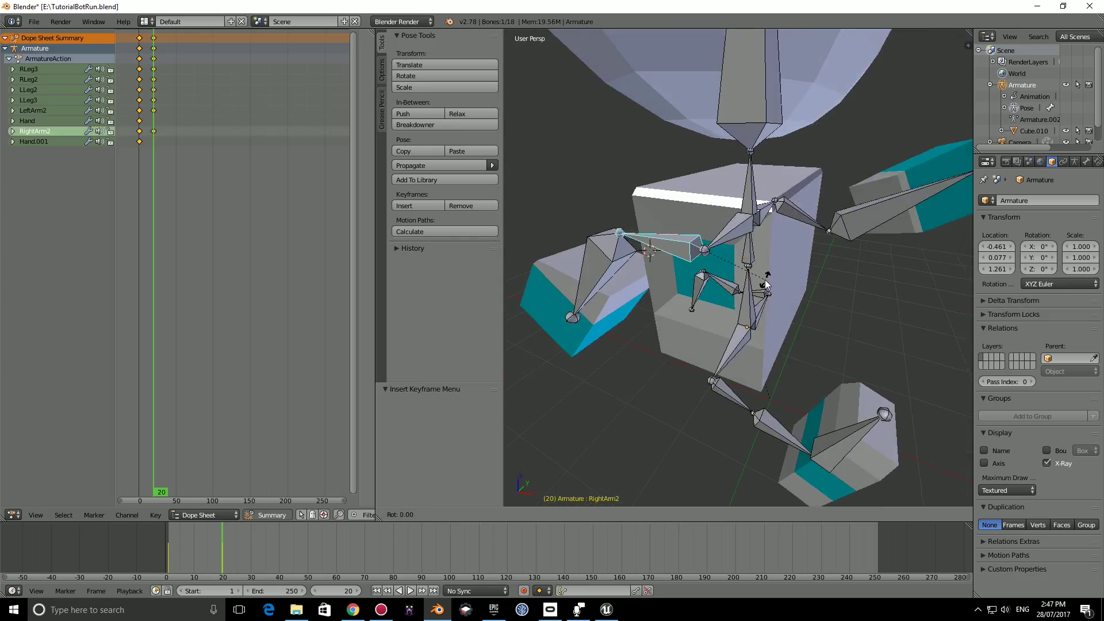
pyautogui.press('z')
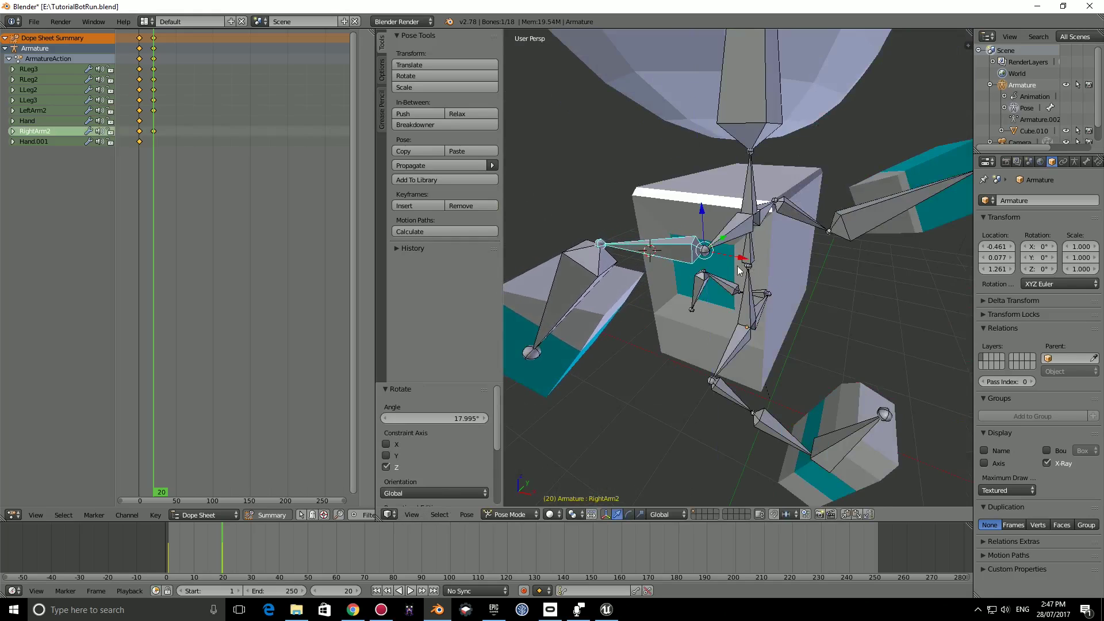
pyautogui.moveTo(738, 270)
pyautogui.mouseDown(button='middle')
pyautogui.moveTo(891, 269)
pyautogui.moveTo(729, 271)
pyautogui.mouseUp(button='middle')
pyautogui.scroll(-2, 865, 269)
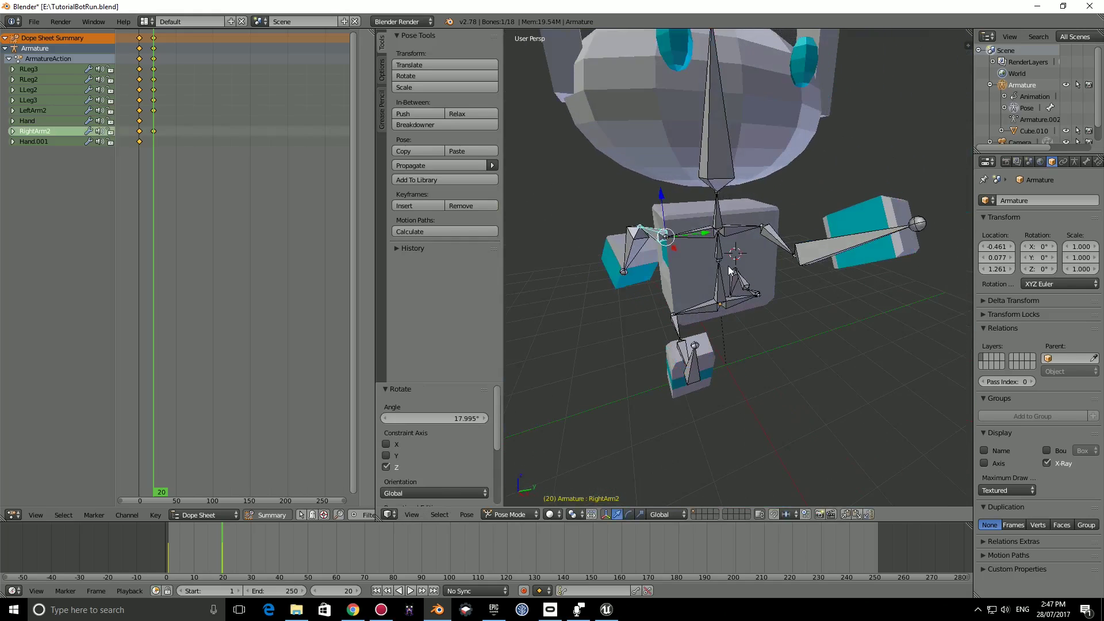
pyautogui.press('i')
pyautogui.click(728, 267)
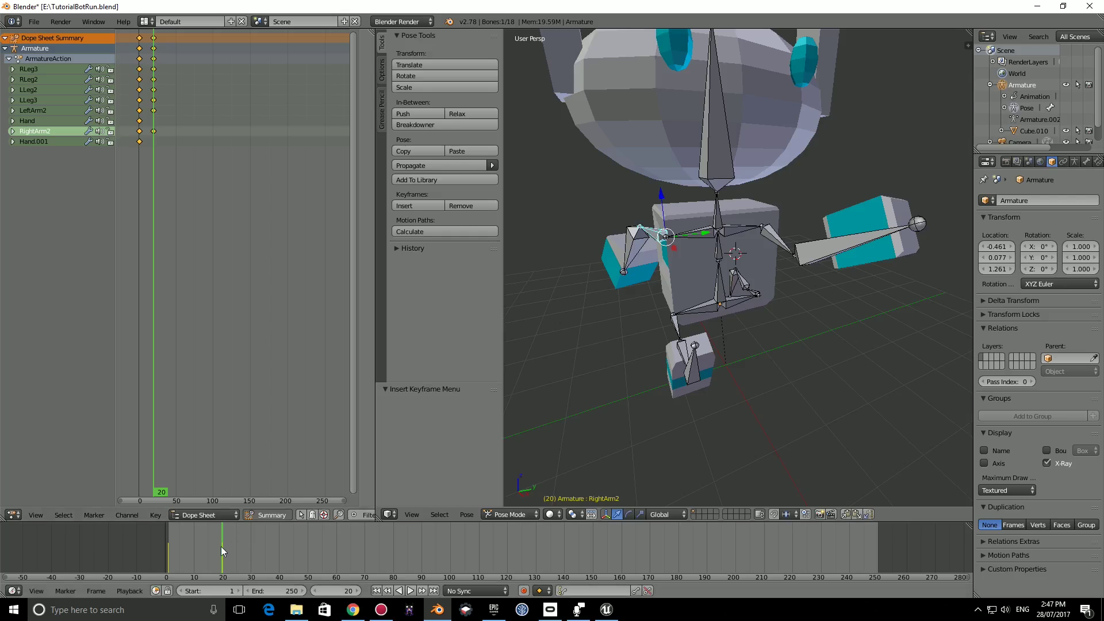
# Step: Scrub back to frame 1 and play the frame-1 to frame-20 poses from a side view
pyautogui.moveTo(221, 546); pyautogui.dragTo(171, 541)
pyautogui.scroll(-4, 599, 382)
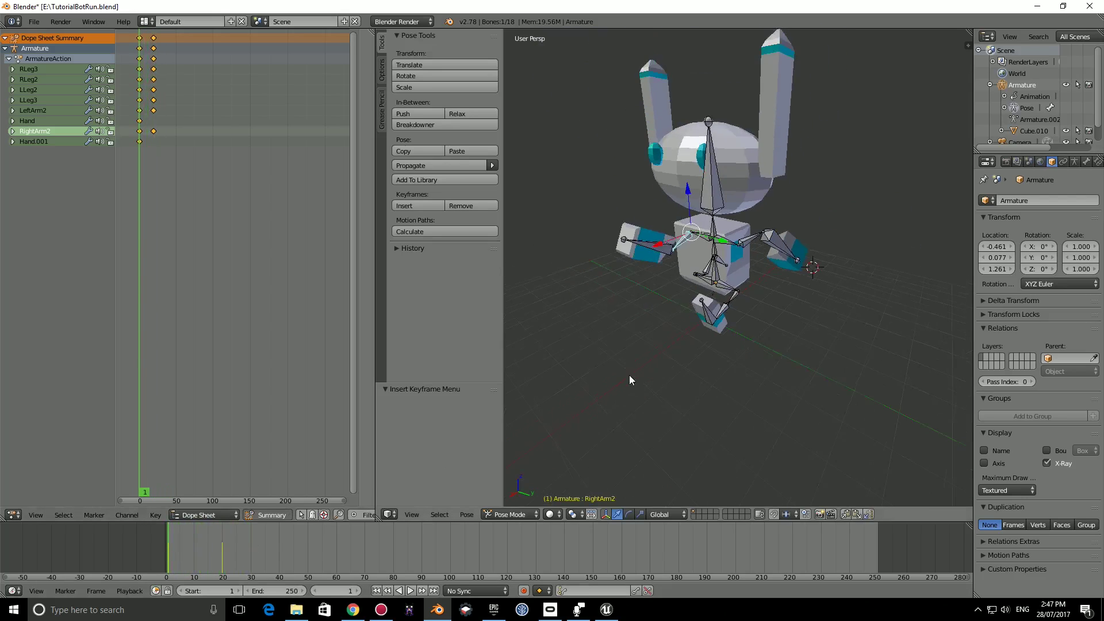
pyautogui.moveTo(629, 375); pyautogui.dragTo(597, 349, button='middle')
pyautogui.scroll(3, 700, 305)
pyautogui.scroll(-4, 695, 281)
pyautogui.moveTo(695, 280); pyautogui.dragTo(667, 264, button='middle')
pyautogui.scroll(2, 661, 276)
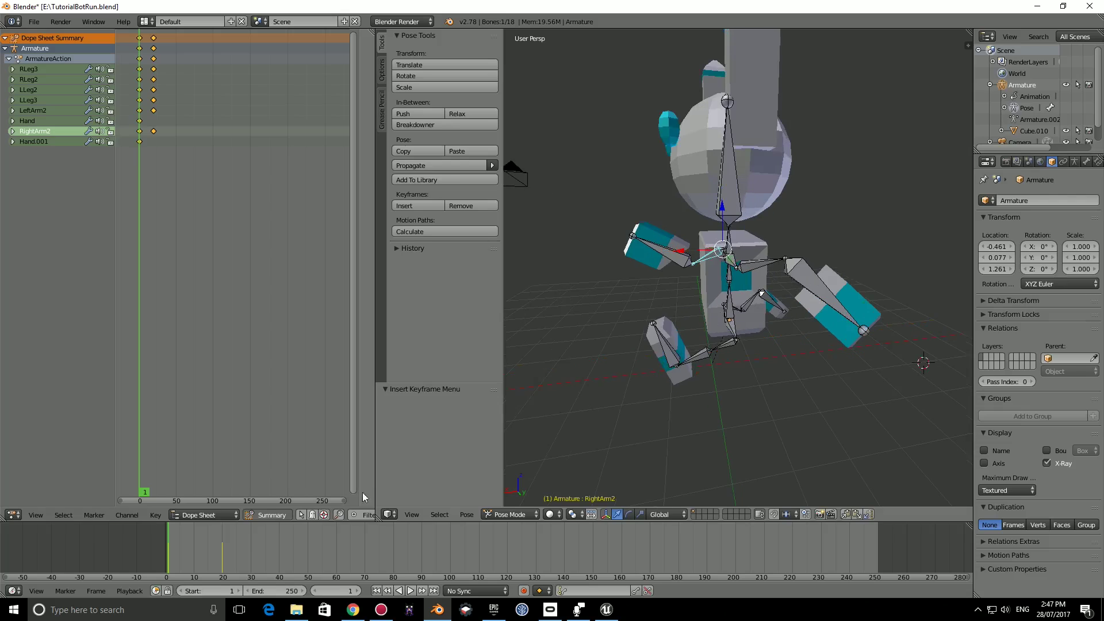
pyautogui.hotkey('alt', 'a')
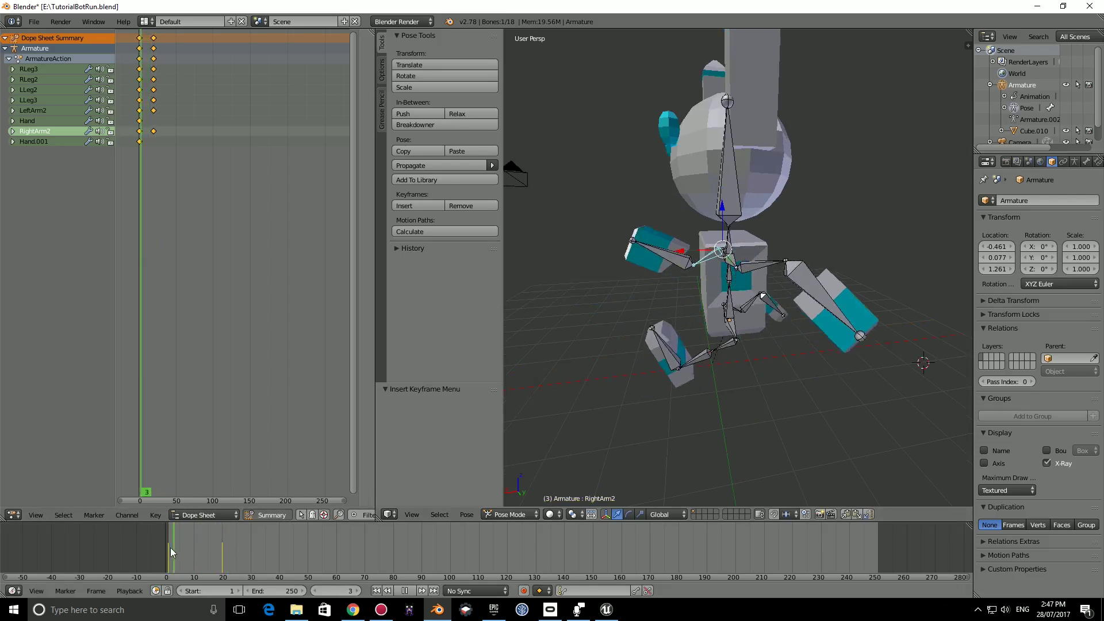
pyautogui.moveTo(170, 547)
pyautogui.mouseDown()
pyautogui.moveTo(214, 544)
pyautogui.moveTo(195, 536)
pyautogui.moveTo(165, 539)
pyautogui.moveTo(223, 541)
pyautogui.moveTo(164, 543)
pyautogui.moveTo(241, 542)
pyautogui.moveTo(157, 542)
pyautogui.moveTo(274, 540)
pyautogui.moveTo(168, 545)
pyautogui.mouseUp()
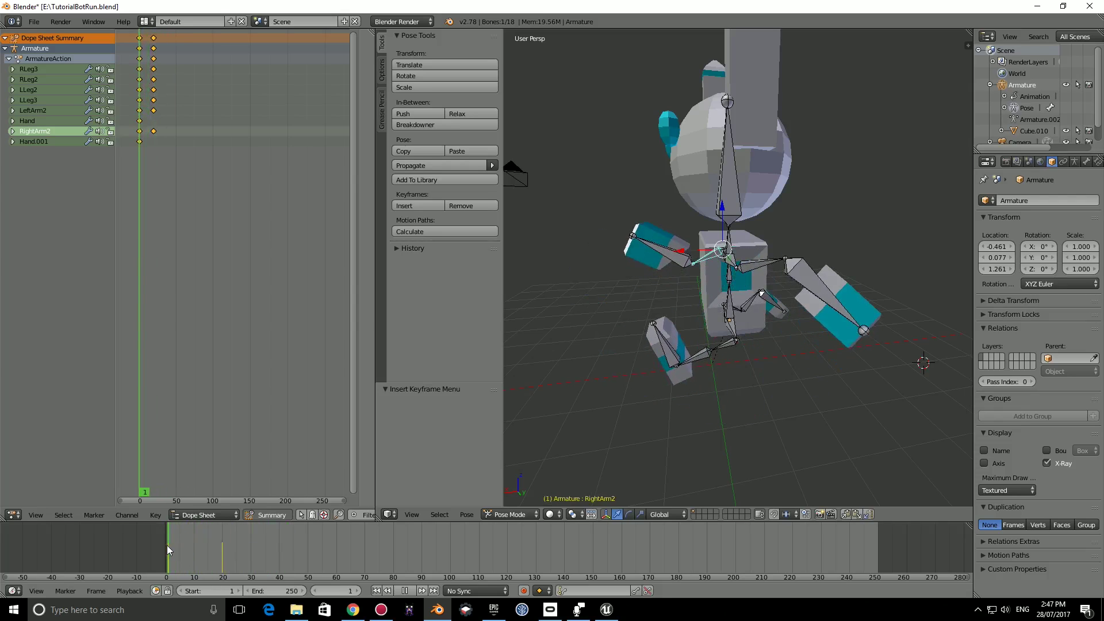
# Step: Copy LeftArm2's opening keyframe and paste it at frame 40
pyautogui.press('Escape')
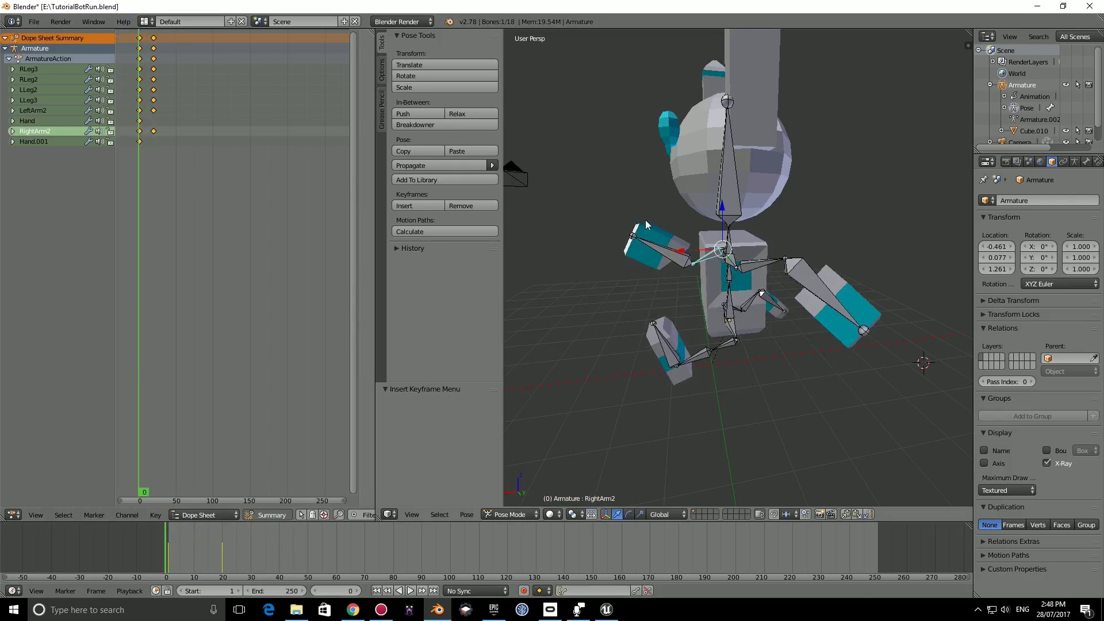
pyautogui.moveTo(645, 219); pyautogui.dragTo(821, 260, button='middle')
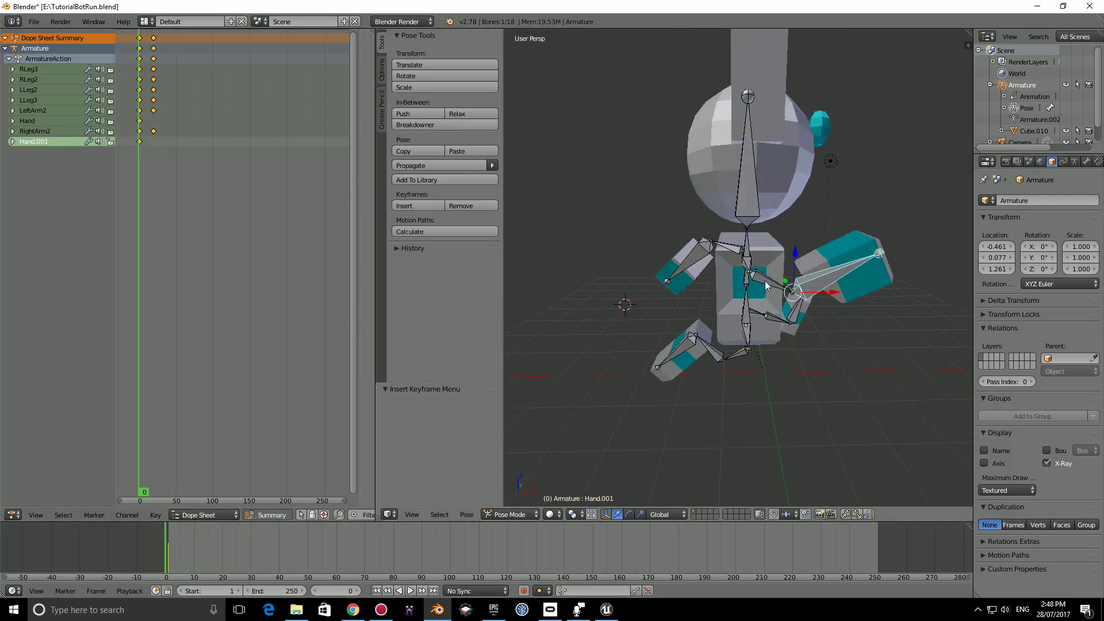
pyautogui.click(153, 110)
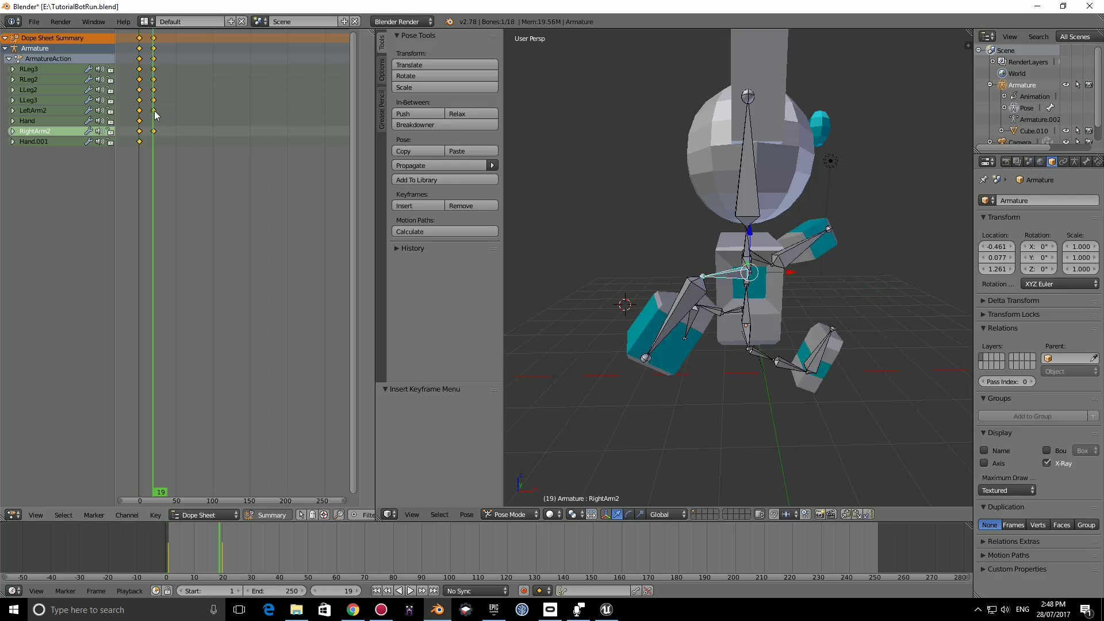
pyautogui.rightClick(153, 110)
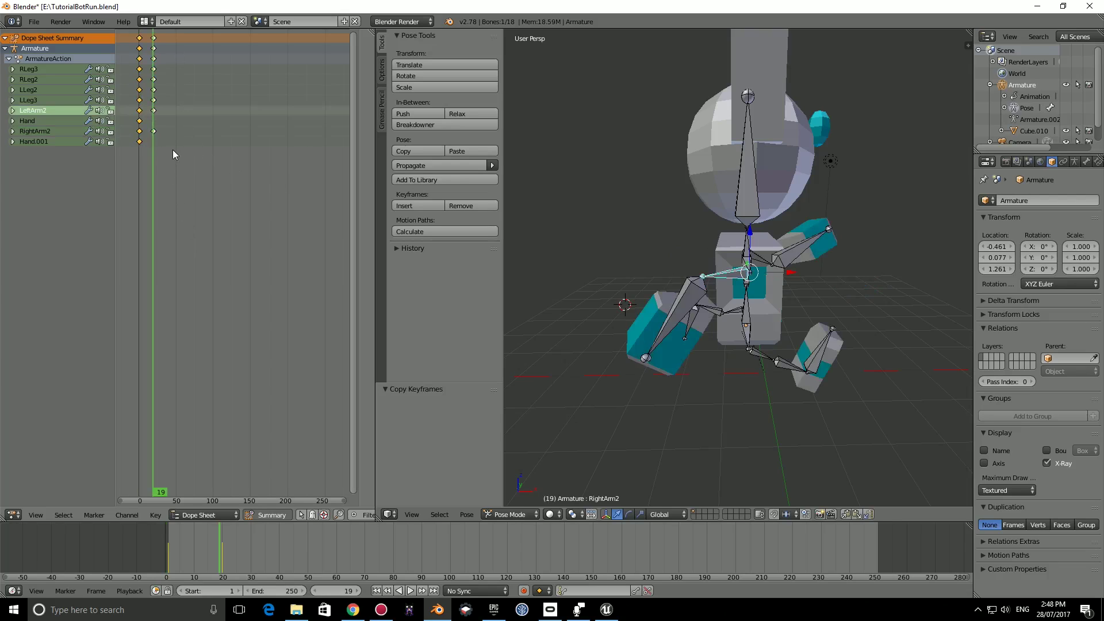
pyautogui.moveTo(155, 152); pyautogui.dragTo(168, 154)
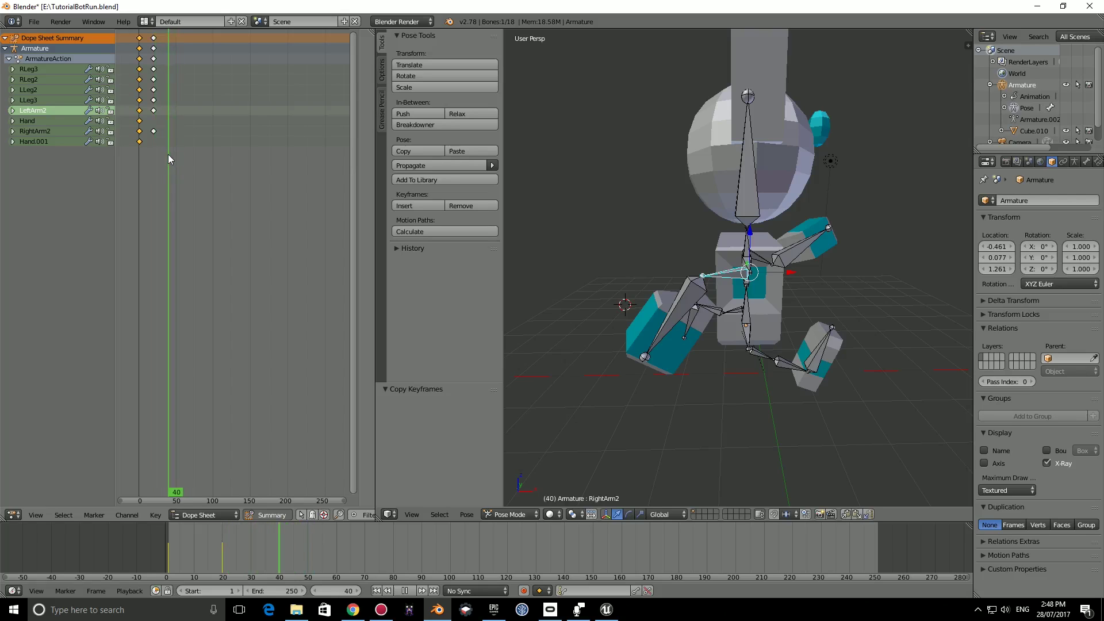
pyautogui.hotkey('ctrl', 'v')
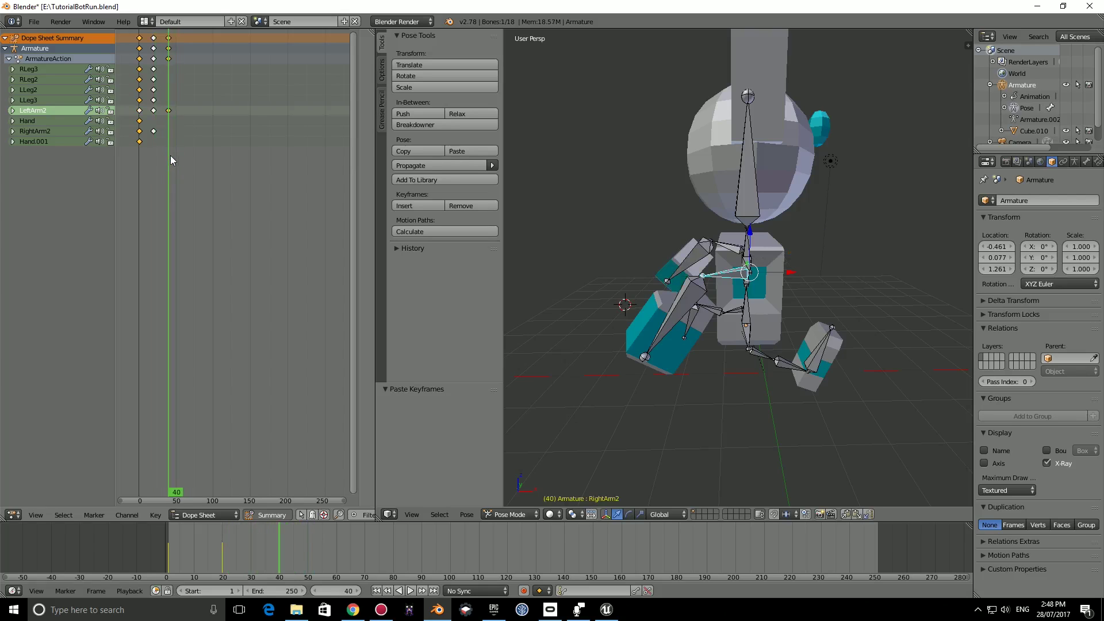
pyautogui.moveTo(781, 251); pyautogui.dragTo(745, 260, button='middle')
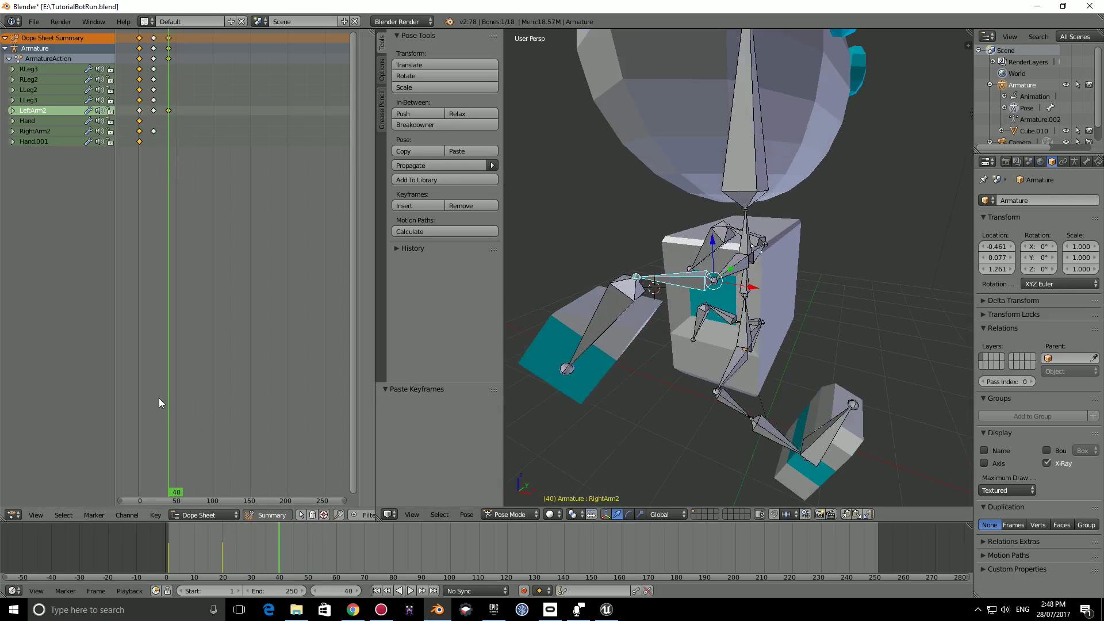
pyautogui.moveTo(158, 398)
pyautogui.mouseDown()
pyautogui.moveTo(140, 407)
pyautogui.moveTo(168, 405)
pyautogui.mouseUp()
pyautogui.moveTo(629, 341); pyautogui.dragTo(689, 338, button='middle')
# Step: Paste the copied key onto Hand.001 at frame 40, then undo that paste
pyautogui.rightClick(691, 330)
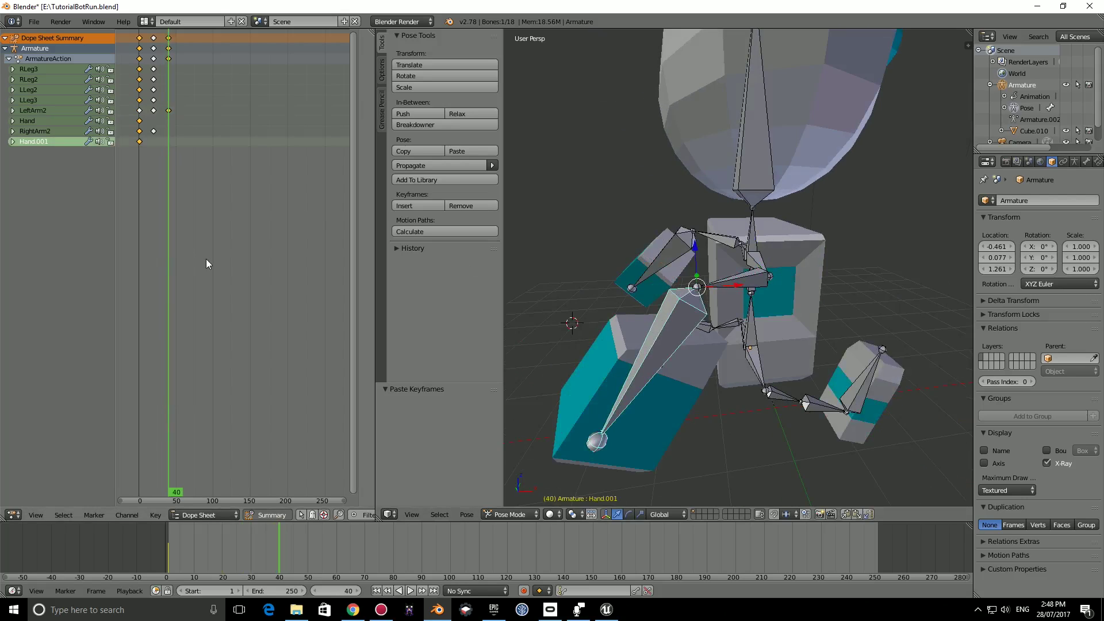
pyautogui.hotkey('ctrl', 'v')
pyautogui.hotkey('ctrl', 'z')
# Step: At frame 0, select RightArm2, Hand.001, RLeg2, RLeg3 and the left leg bones
pyautogui.moveTo(137, 148); pyautogui.dragTo(138, 149)
pyautogui.moveTo(574, 321); pyautogui.dragTo(830, 327, button='middle')
pyautogui.rightClick(691, 326)
pyautogui.rightClick(818, 328)
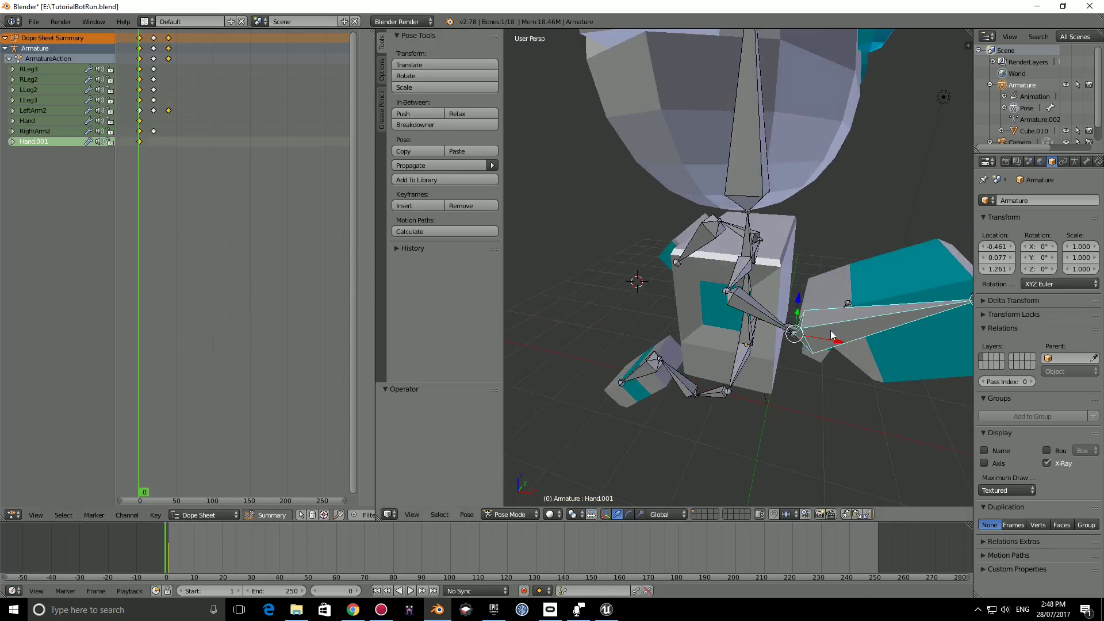
pyautogui.rightClick(748, 299)
pyautogui.moveTo(725, 342); pyautogui.dragTo(760, 380, button='middle')
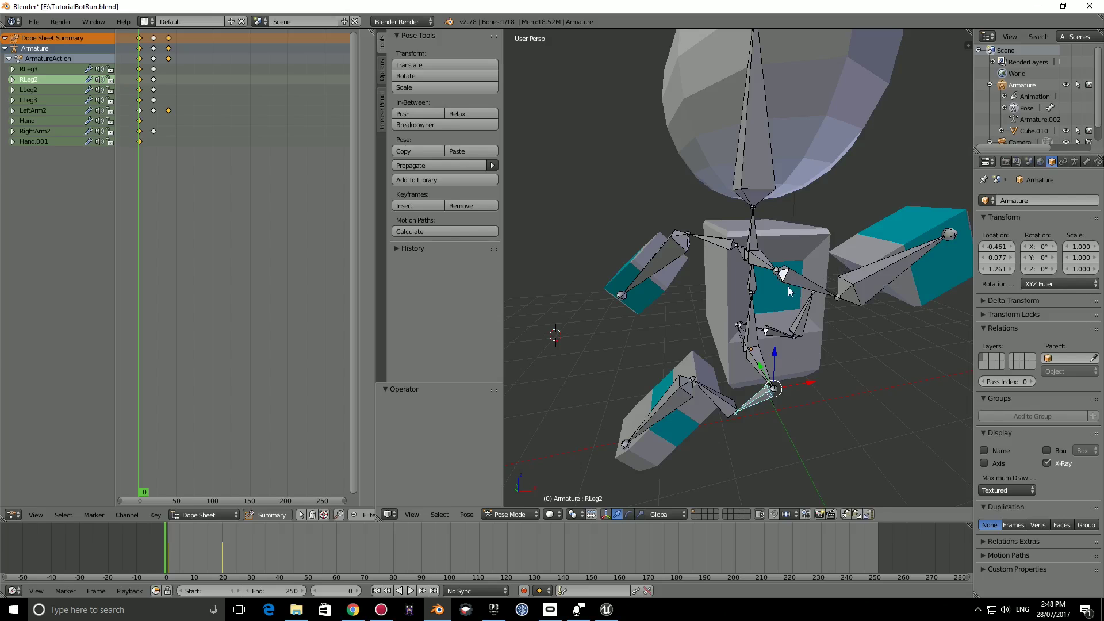
pyautogui.rightClick(843, 281)
pyautogui.rightClick(856, 288)
pyautogui.rightClick(760, 393)
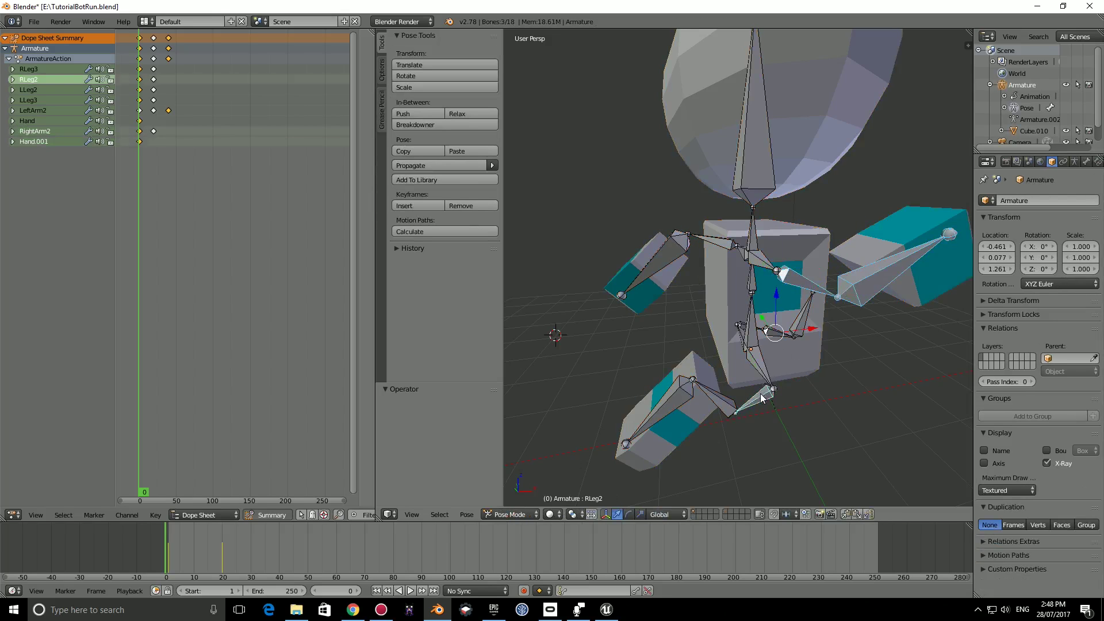
pyautogui.rightClick(647, 372)
pyautogui.moveTo(647, 372); pyautogui.dragTo(737, 379, button='middle')
pyautogui.rightClick(625, 400)
pyautogui.rightClick(626, 397)
# Step: Reselect LLeg3, LLeg2, RightArm2, RLeg3 and RLeg2, then paste their frame-0 keys at frame 40
pyautogui.rightClick(693, 406)
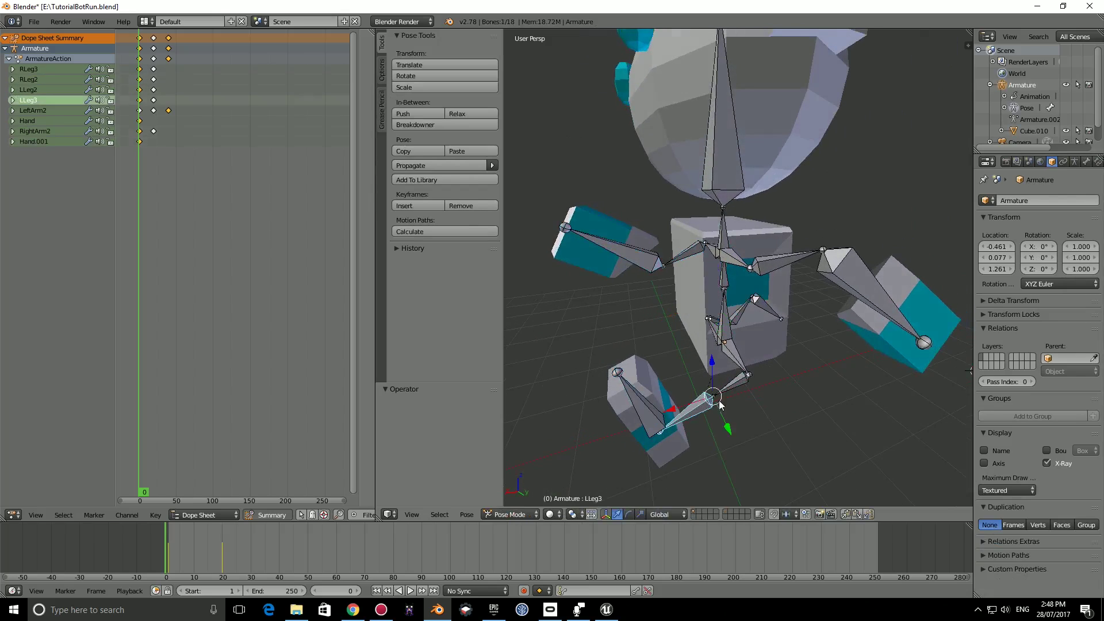
pyautogui.keyDown('shift'); pyautogui.rightClick(727, 385); pyautogui.keyUp('shift')
pyautogui.moveTo(524, 298); pyautogui.dragTo(762, 317, button='middle')
pyautogui.rightClick(631, 286)
pyautogui.keyDown('shift'); pyautogui.rightClick(682, 391); pyautogui.keyUp('shift')
pyautogui.keyDown('shift'); pyautogui.rightClick(719, 391); pyautogui.keyUp('shift')
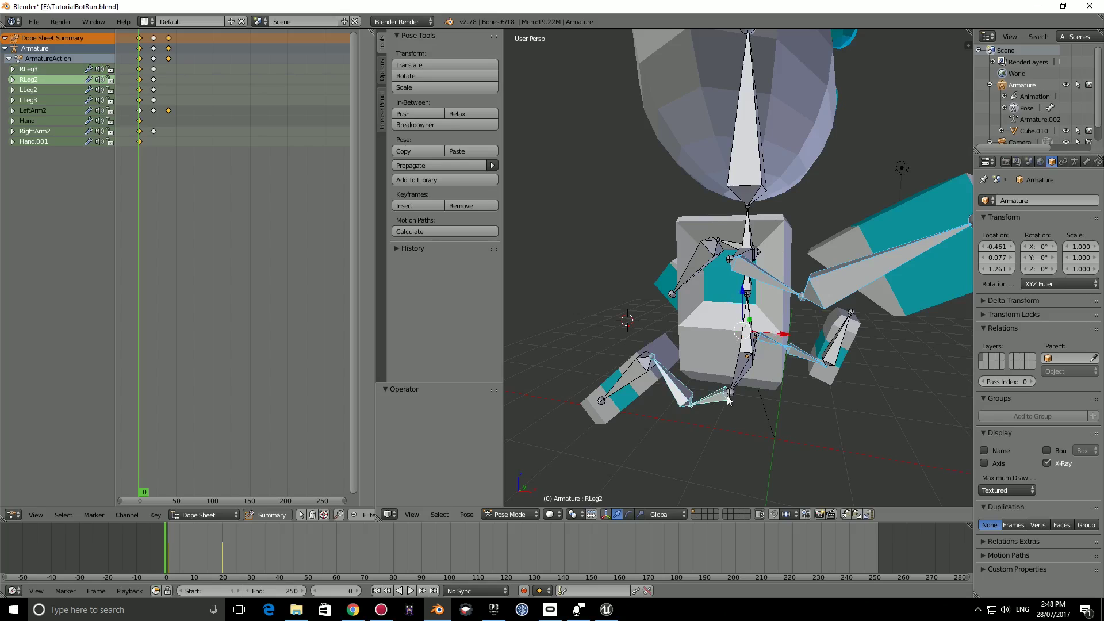
pyautogui.moveTo(914, 347); pyautogui.dragTo(684, 383, button='middle')
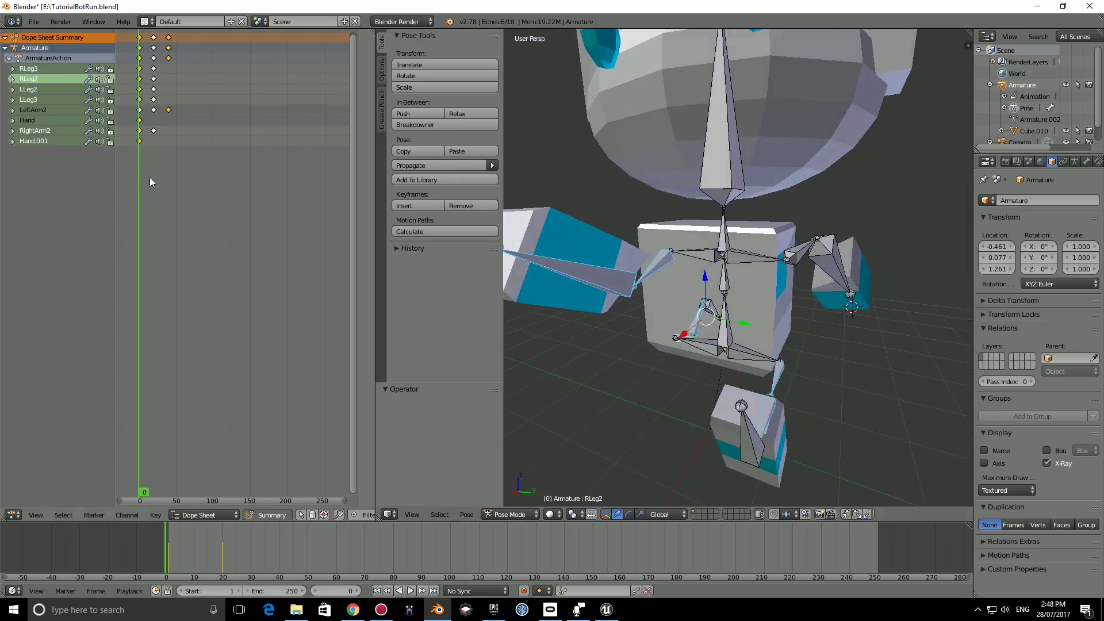
pyautogui.moveTo(158, 161); pyautogui.dragTo(159, 161, button='middle')
pyautogui.moveTo(175, 418); pyautogui.dragTo(168, 416)
pyautogui.hotkey('ctrl', 'v')
pyautogui.scroll(-5, 741, 340)
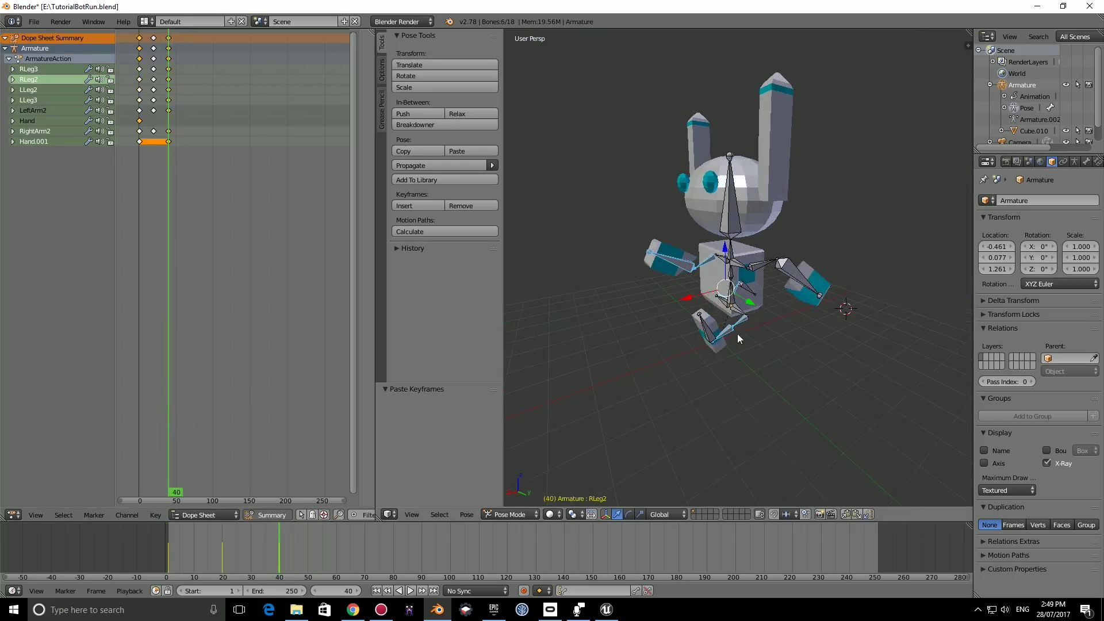
pyautogui.hotkey('alt', 'a')
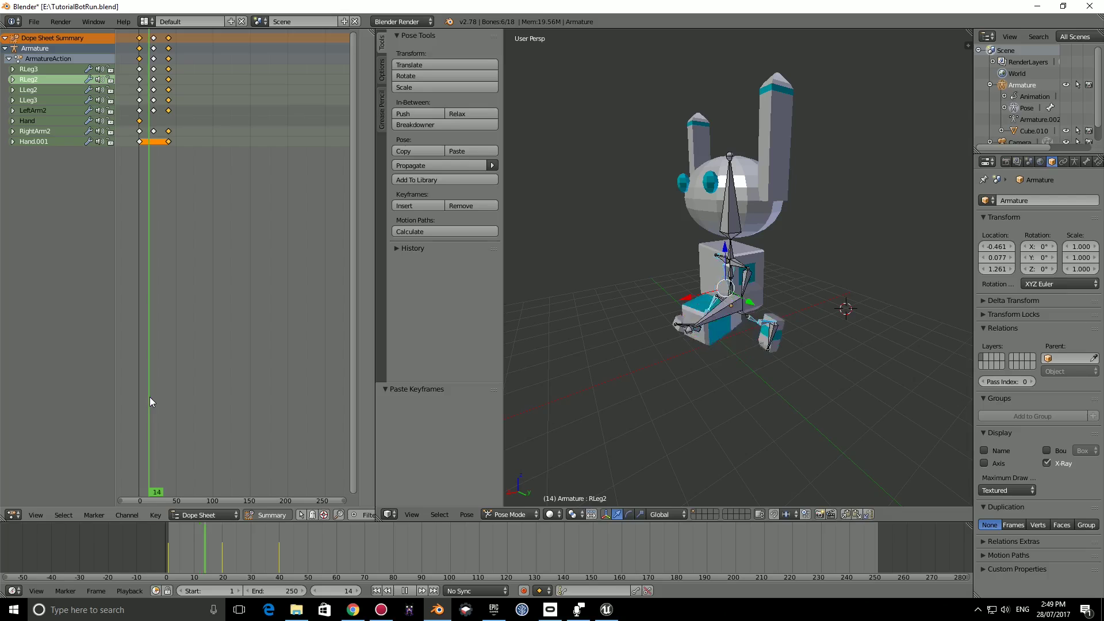
pyautogui.moveTo(150, 396)
pyautogui.mouseDown()
pyautogui.moveTo(175, 390)
pyautogui.moveTo(126, 389)
pyautogui.moveTo(182, 380)
pyautogui.moveTo(123, 380)
pyautogui.moveTo(160, 376)
pyautogui.mouseUp()
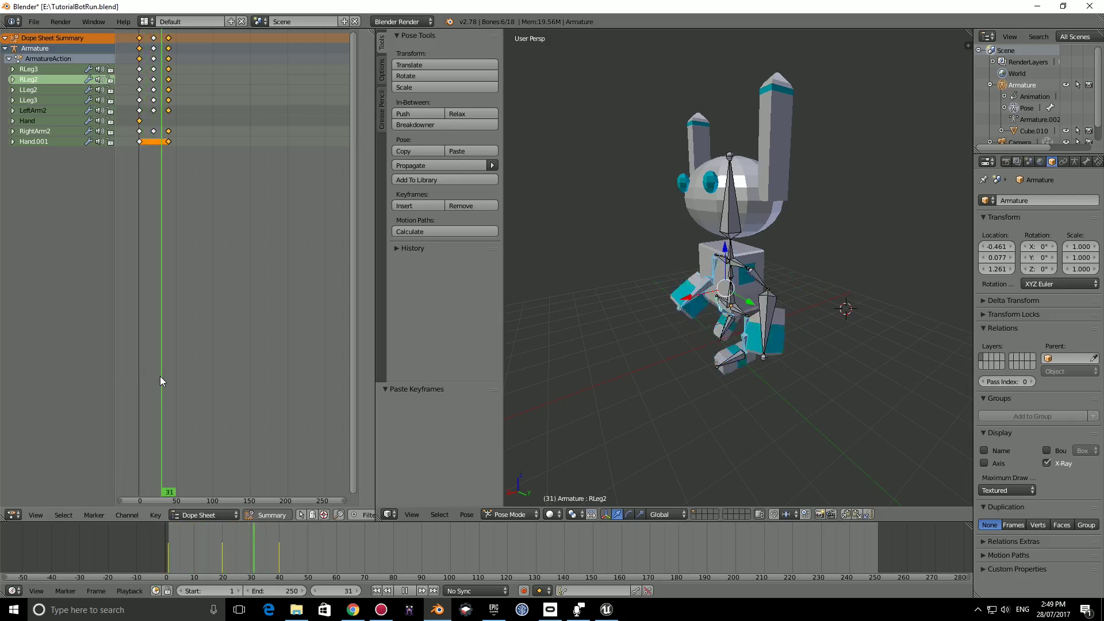
pyautogui.moveTo(567, 309); pyautogui.dragTo(643, 299, button='middle')
pyautogui.moveTo(174, 400)
pyautogui.mouseDown()
pyautogui.moveTo(147, 402)
pyautogui.moveTo(158, 403)
pyautogui.mouseUp()
pyautogui.moveTo(671, 332); pyautogui.dragTo(722, 331, button='middle')
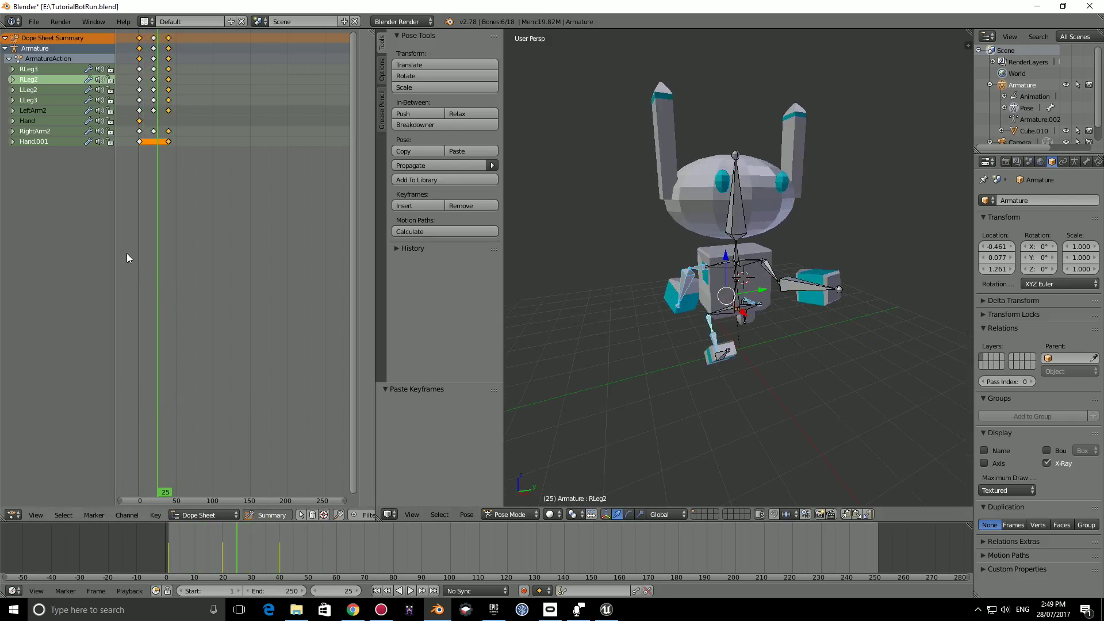
pyautogui.moveTo(152, 282)
pyautogui.mouseDown()
pyautogui.moveTo(139, 287)
pyautogui.moveTo(153, 282)
pyautogui.mouseUp()
pyautogui.hotkey('alt', 'a')
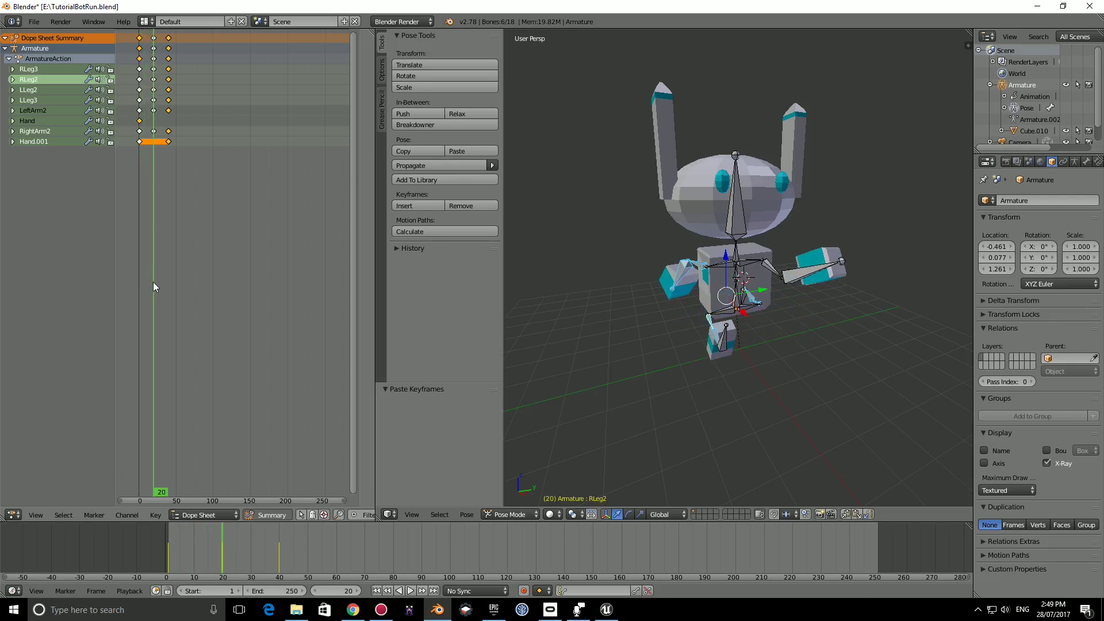
# Step: Orbit toward the robot's arm, try rotating the RightArm2 bone on X, then cancel
pyautogui.scroll(3, 710, 261)
pyautogui.moveTo(692, 249); pyautogui.dragTo(871, 252, button='middle')
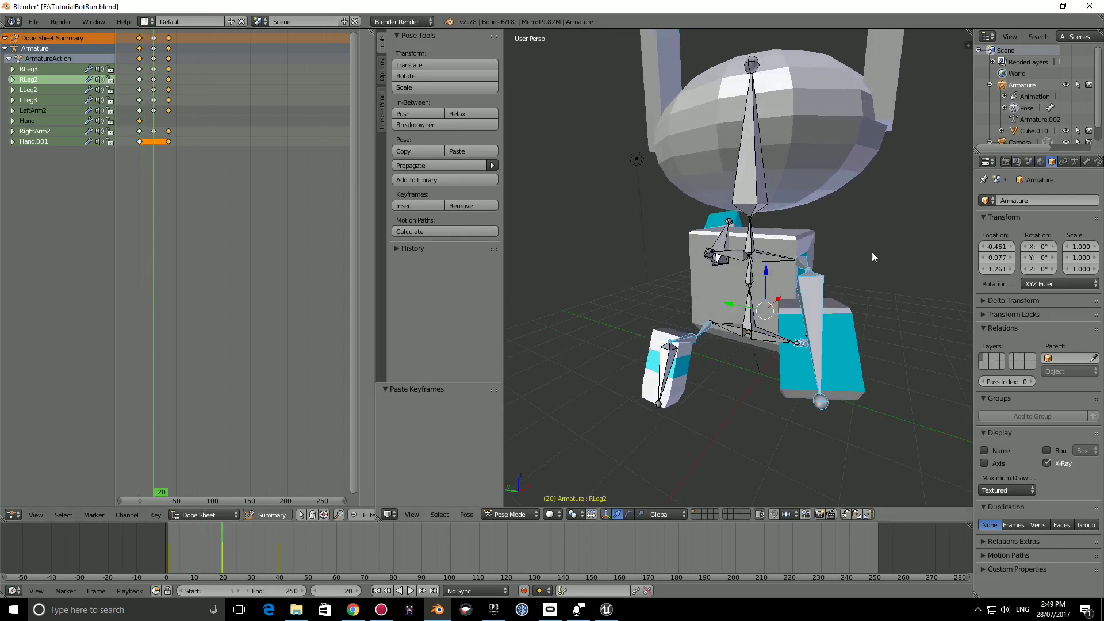
pyautogui.moveTo(827, 280); pyautogui.dragTo(691, 283, button='middle')
pyautogui.scroll(2, 744, 292)
pyautogui.rightClick(740, 290)
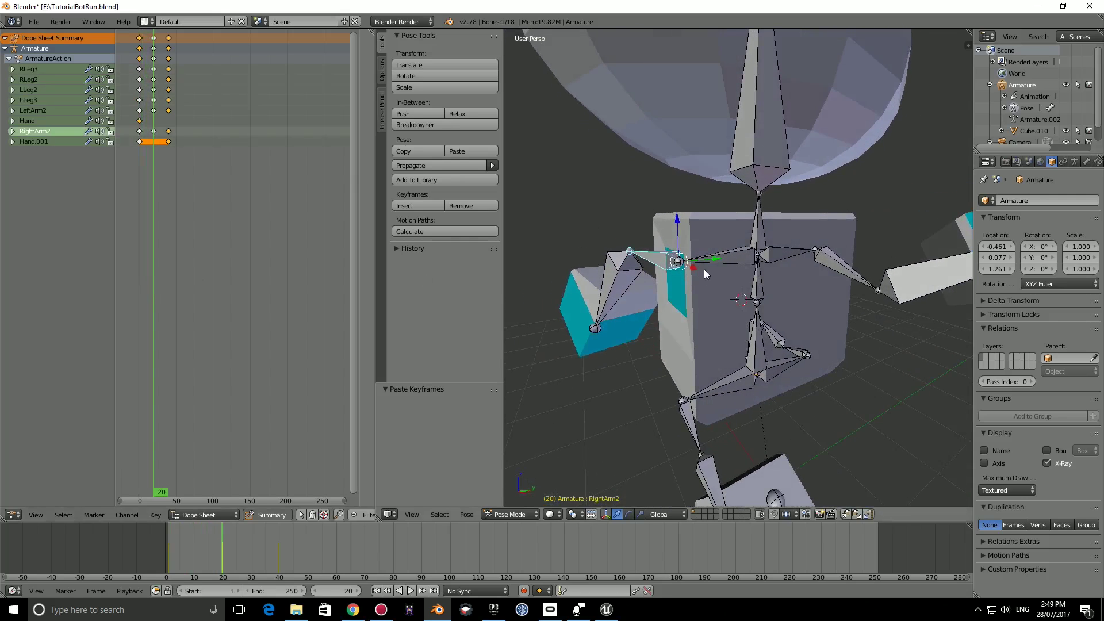
pyautogui.press('r')
pyautogui.press('x')
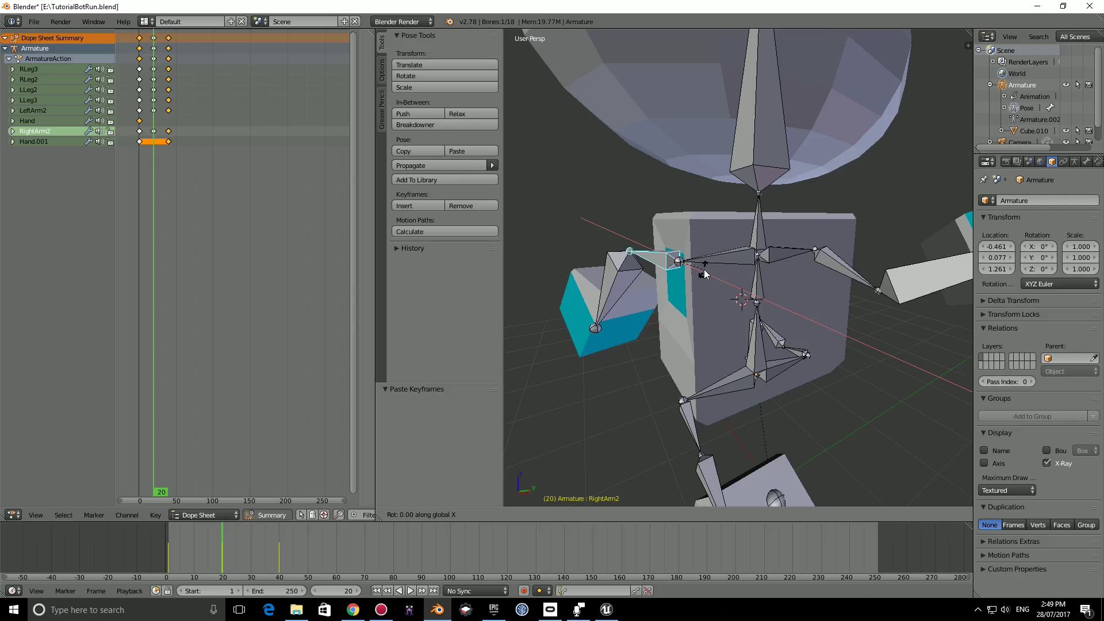
pyautogui.rightClick(682, 272)
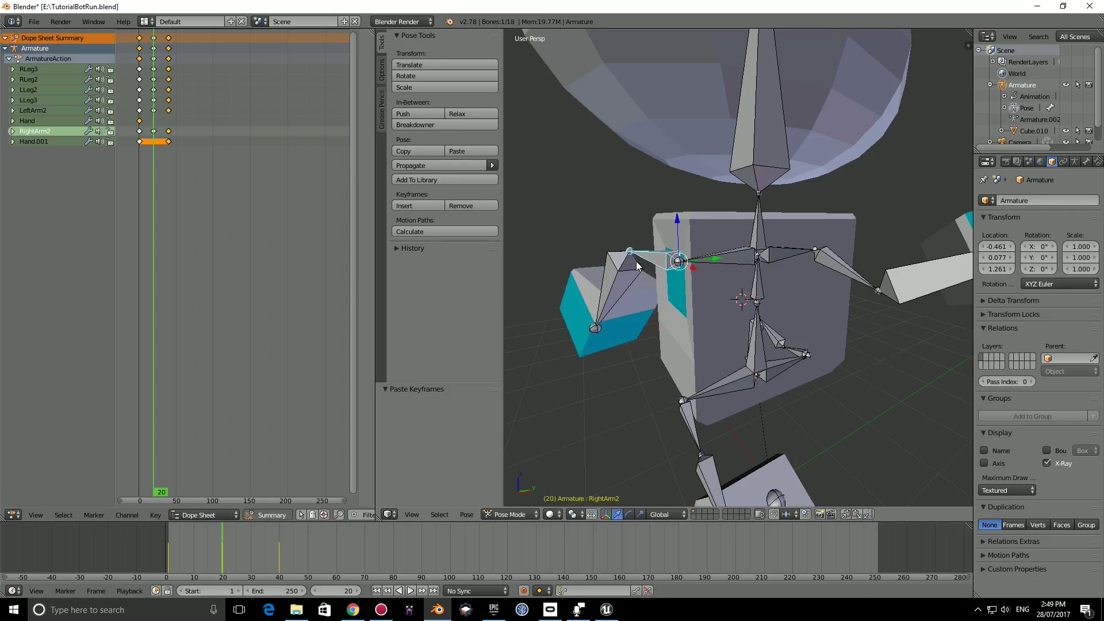
# Step: Select Hand.001 and rotate it -42.49° about X after cancelled Z and Y attempts
pyautogui.rightClick(640, 267)
pyautogui.press('r')
pyautogui.press('z')
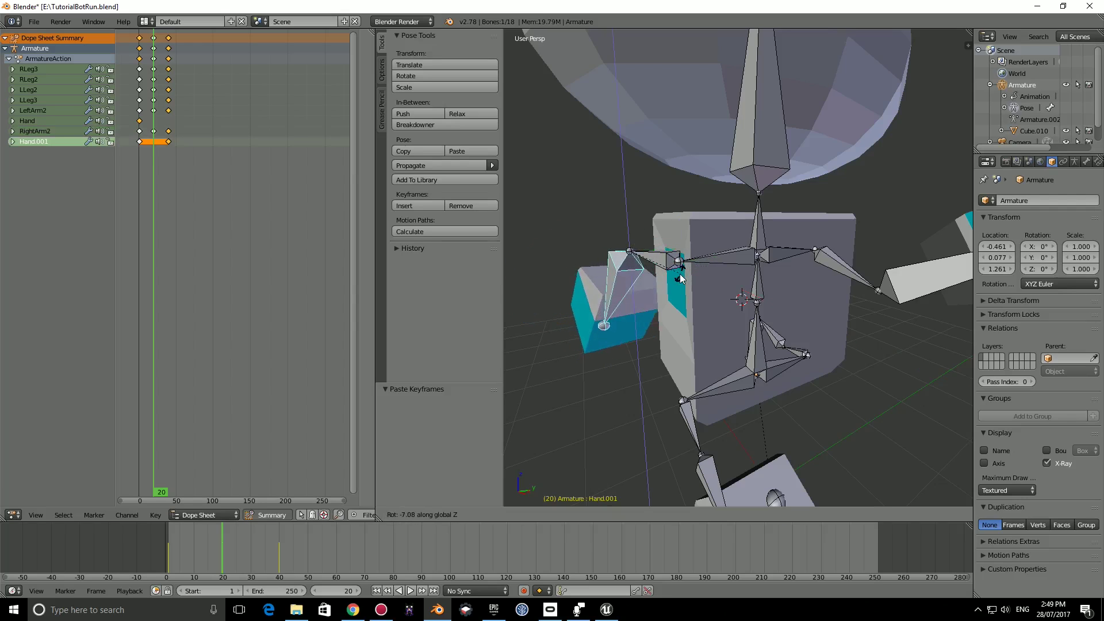
pyautogui.rightClick(663, 266)
pyautogui.press('r')
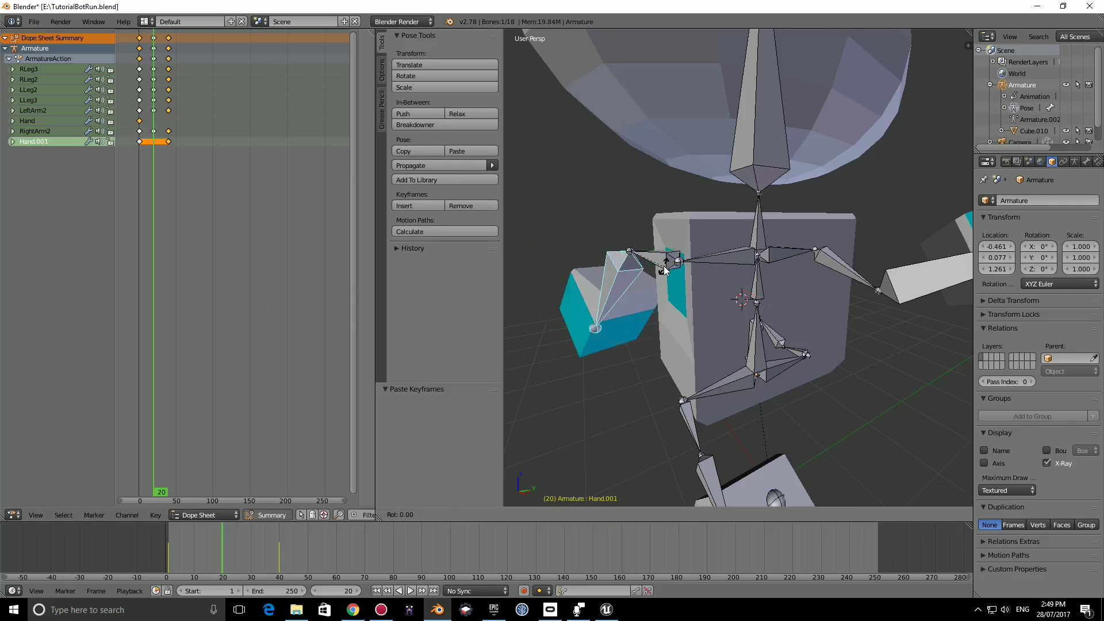
pyautogui.press('x')
pyautogui.press('y')
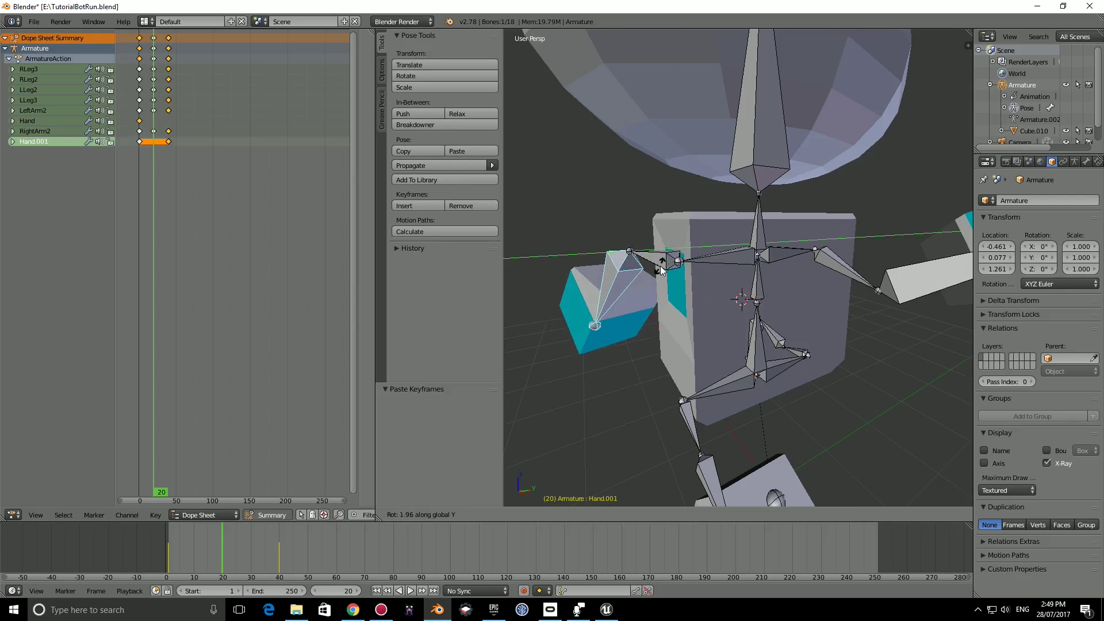
pyautogui.rightClick(672, 265)
pyautogui.press('r')
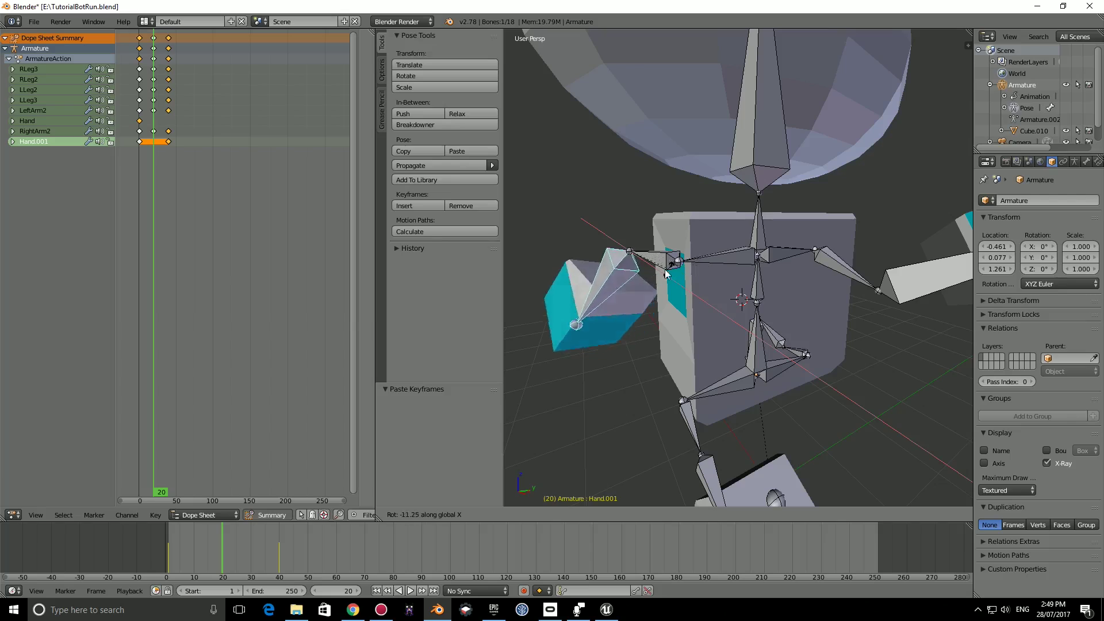
pyautogui.click(630, 278)
# Step: Keyframe Hand.001's LocRotScale at frame 20 and scrub the timeline to preview the motion
pyautogui.moveTo(623, 279); pyautogui.dragTo(658, 318, button='middle')
pyautogui.press('i')
pyautogui.click(642, 315)
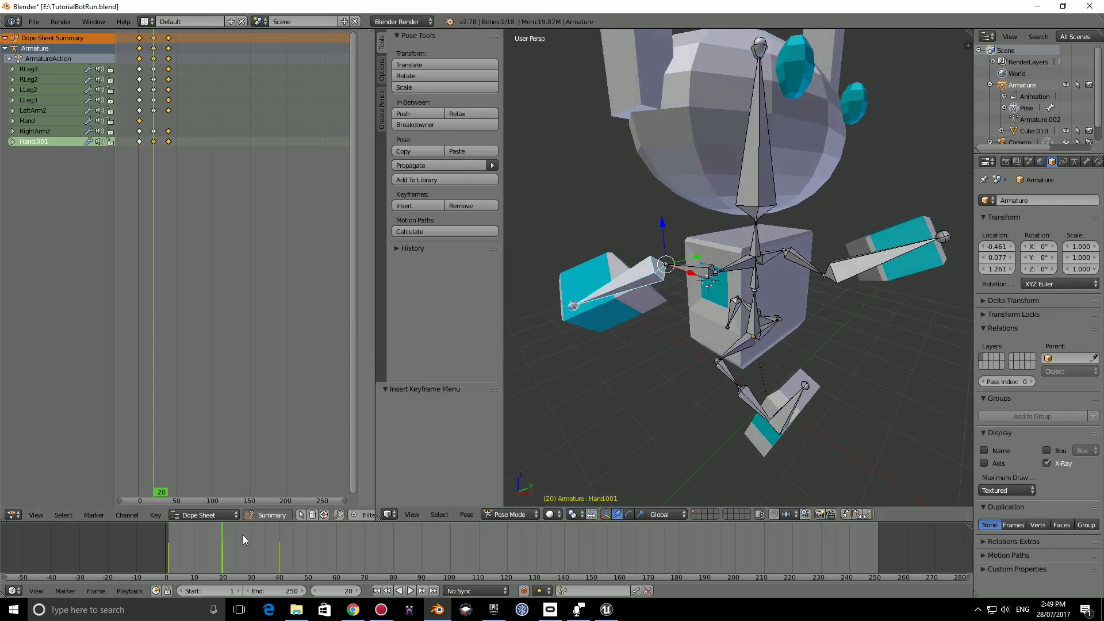
pyautogui.moveTo(242, 534); pyautogui.dragTo(193, 545)
pyautogui.moveTo(622, 433); pyautogui.dragTo(566, 426, button='middle')
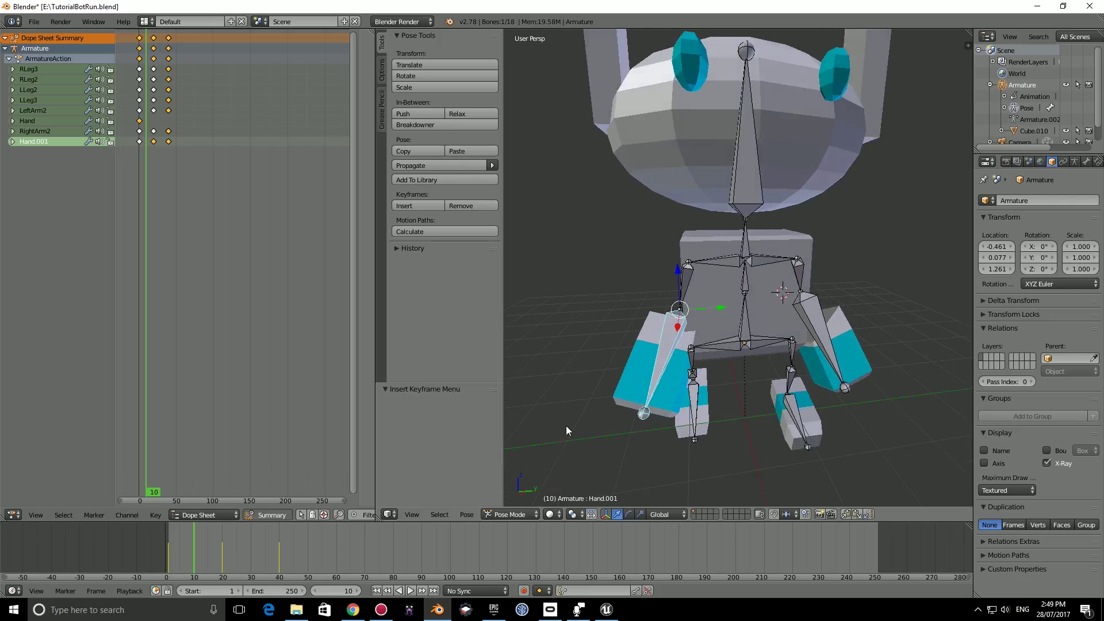
pyautogui.moveTo(191, 545)
pyautogui.mouseDown()
pyautogui.moveTo(176, 545)
pyautogui.moveTo(264, 541)
pyautogui.moveTo(194, 548)
pyautogui.mouseUp()
# Step: At frame 10, rotate RightArm2 -23.57° about X, key LocRotScale, and play back the swing
pyautogui.moveTo(737, 348); pyautogui.dragTo(700, 280, button='middle')
pyautogui.rightClick(696, 280)
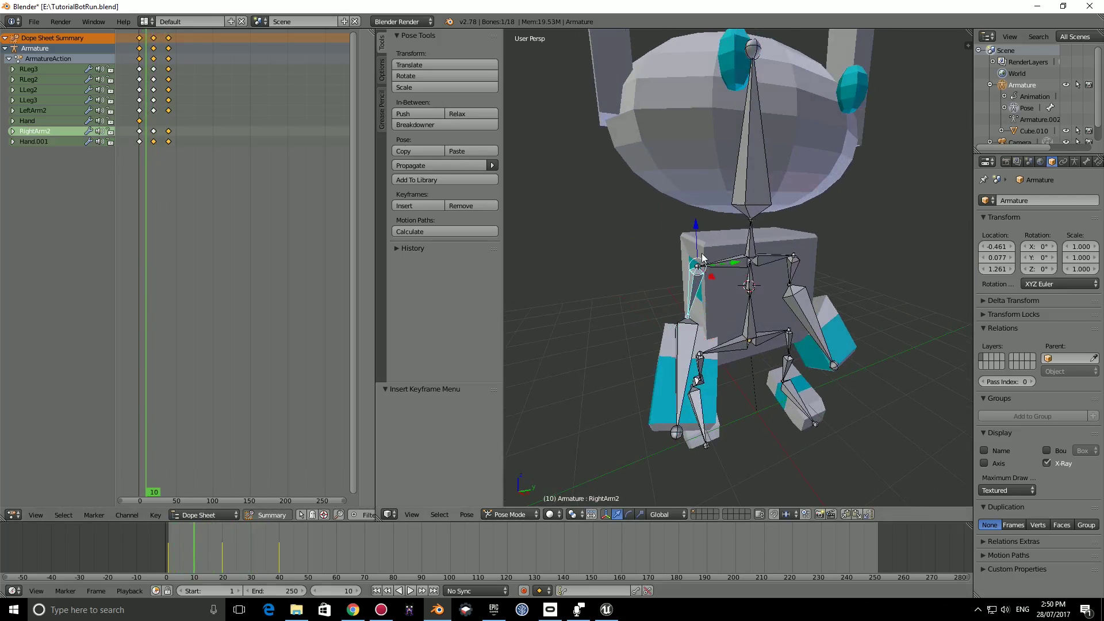
pyautogui.scroll(4, 707, 276)
pyautogui.moveTo(682, 280); pyautogui.dragTo(709, 279, button='middle')
pyautogui.press('r')
pyautogui.press('y')
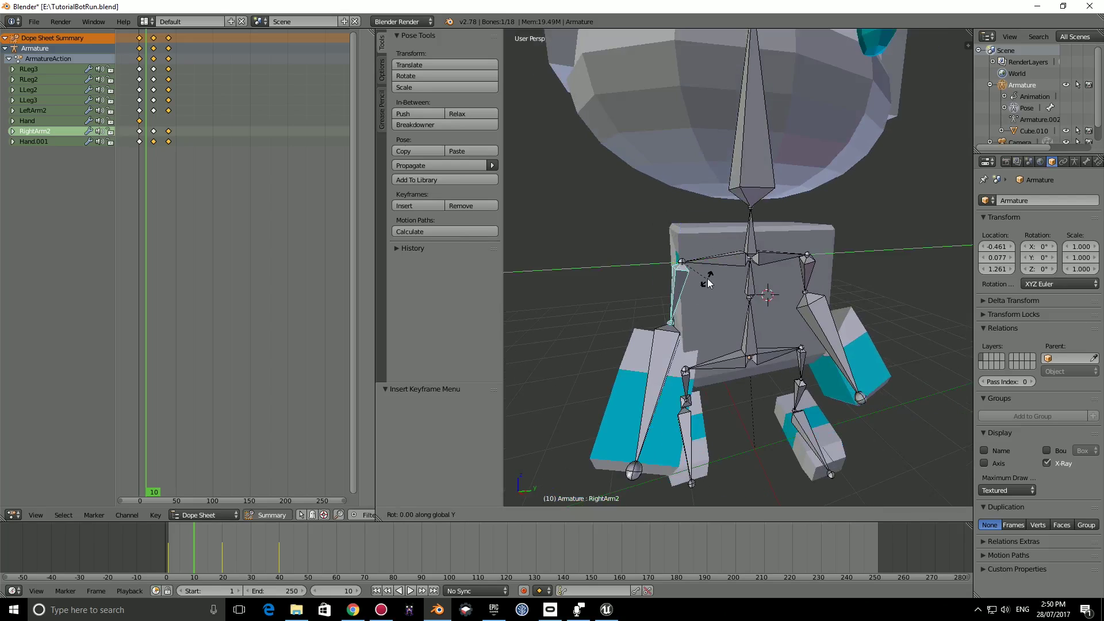
pyautogui.press('x')
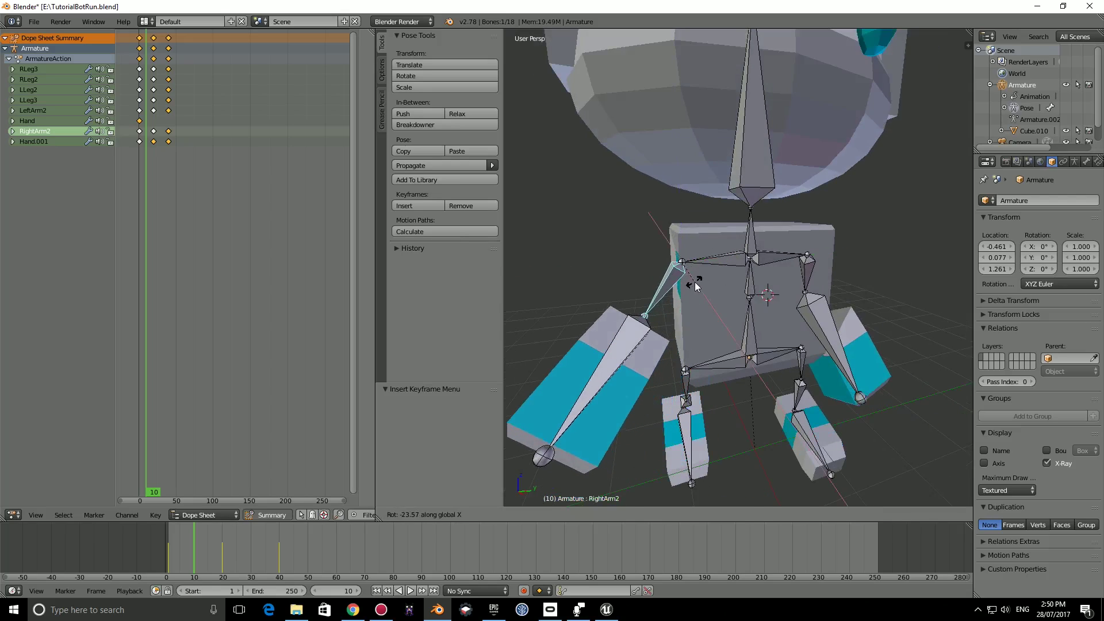
pyautogui.click(695, 282)
pyautogui.press('i')
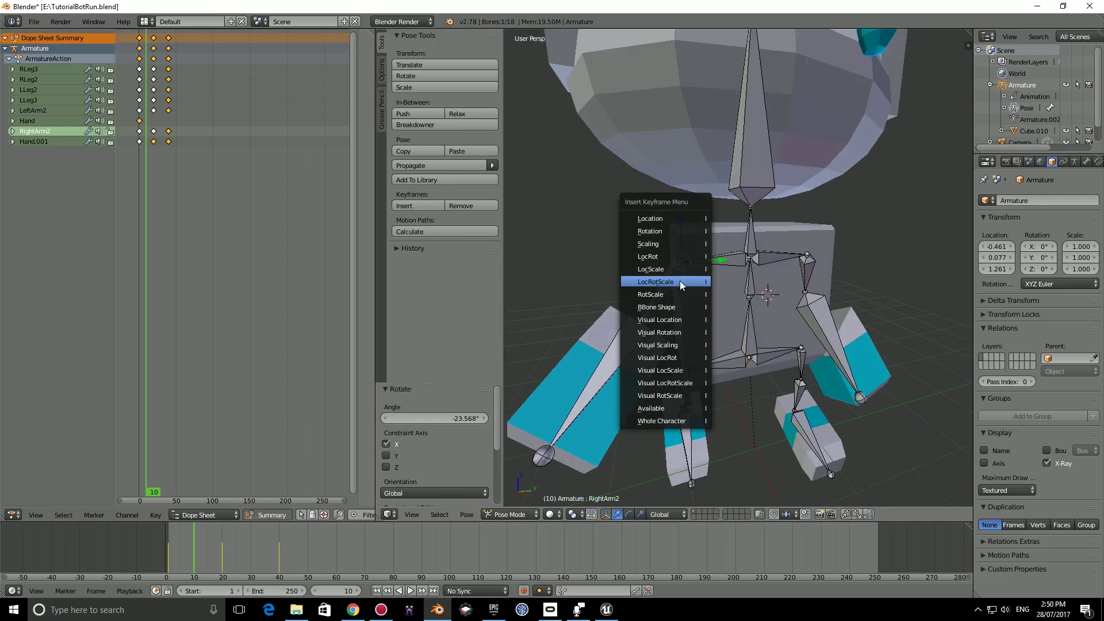
pyautogui.click(679, 282)
pyautogui.hotkey('alt', 'a')
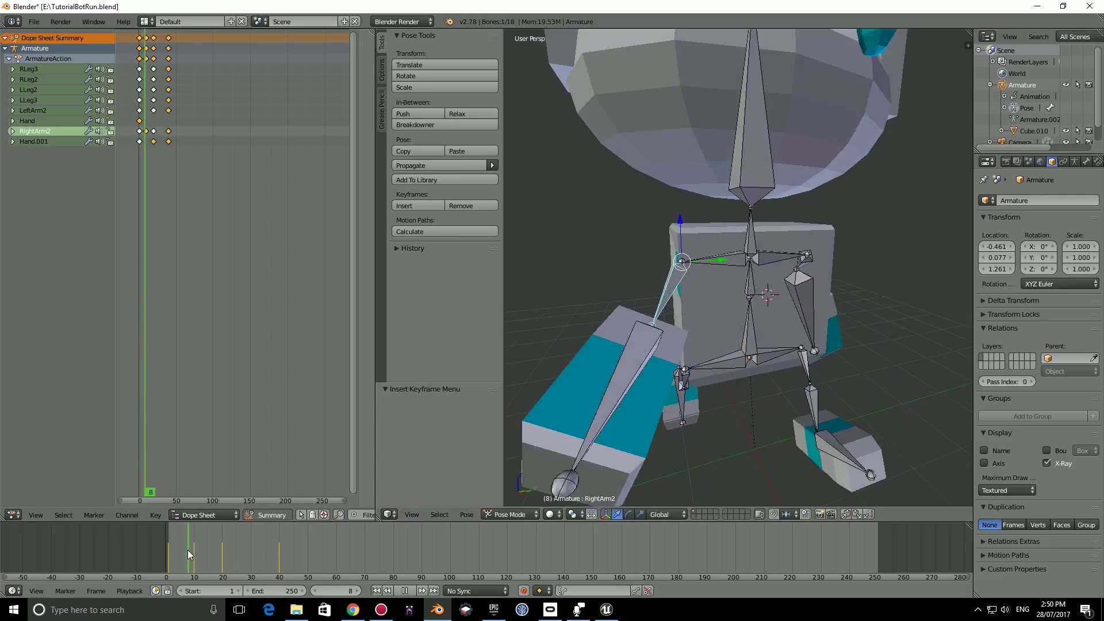
pyautogui.moveTo(214, 552); pyautogui.dragTo(250, 541)
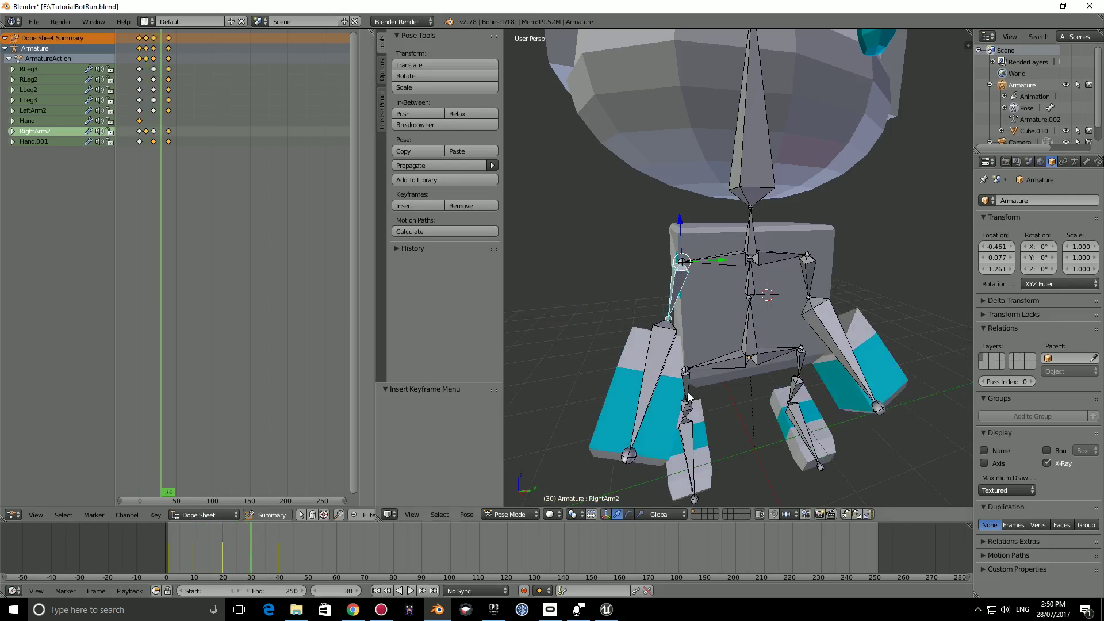
# Step: At frame 30, rotate RightArm2 -18.78°, key LocRotScale, and replay the animation
pyautogui.moveTo(702, 372); pyautogui.dragTo(696, 373, button='middle')
pyautogui.press('r')
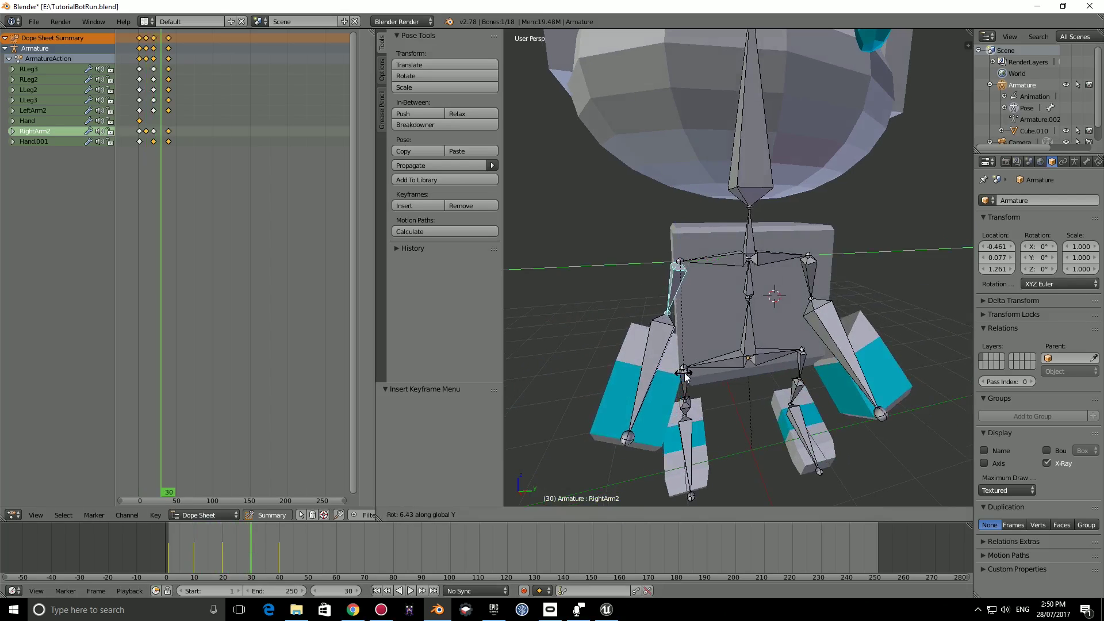
pyautogui.press('z')
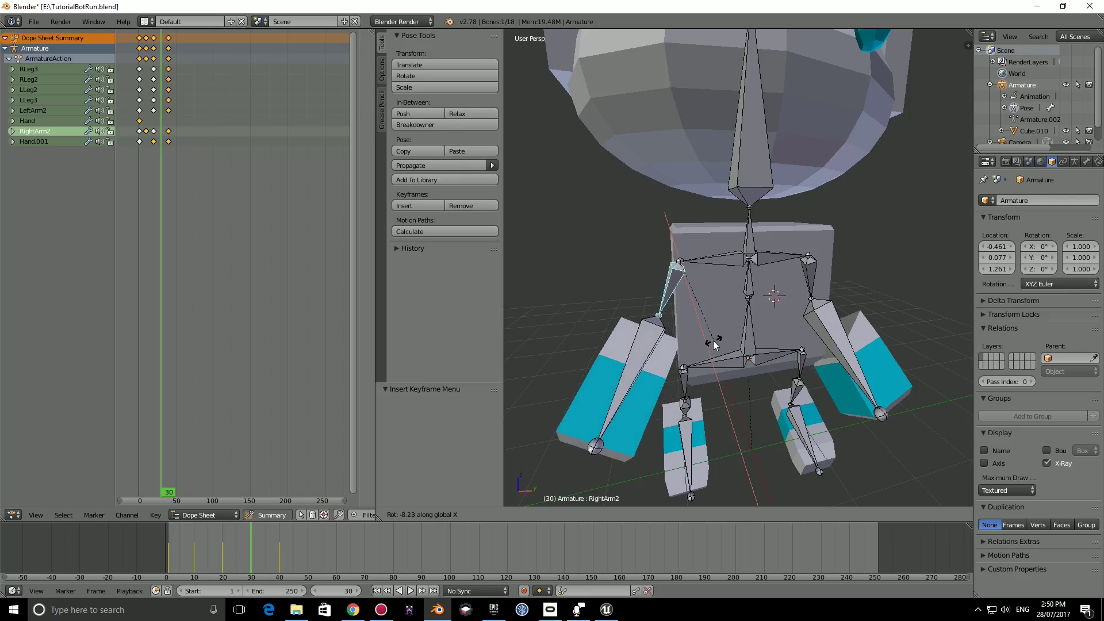
pyautogui.click(697, 341)
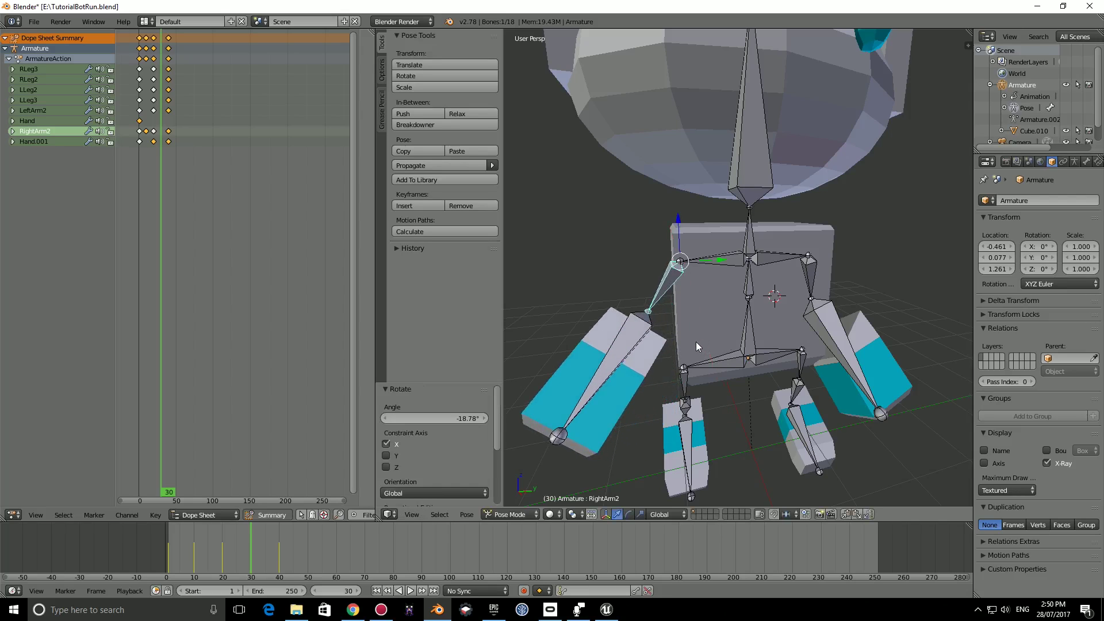
pyautogui.press('i')
pyautogui.click(696, 341)
pyautogui.moveTo(236, 549); pyautogui.dragTo(196, 545)
pyautogui.scroll(3, 667, 412)
pyautogui.hotkey('alt', 'a')
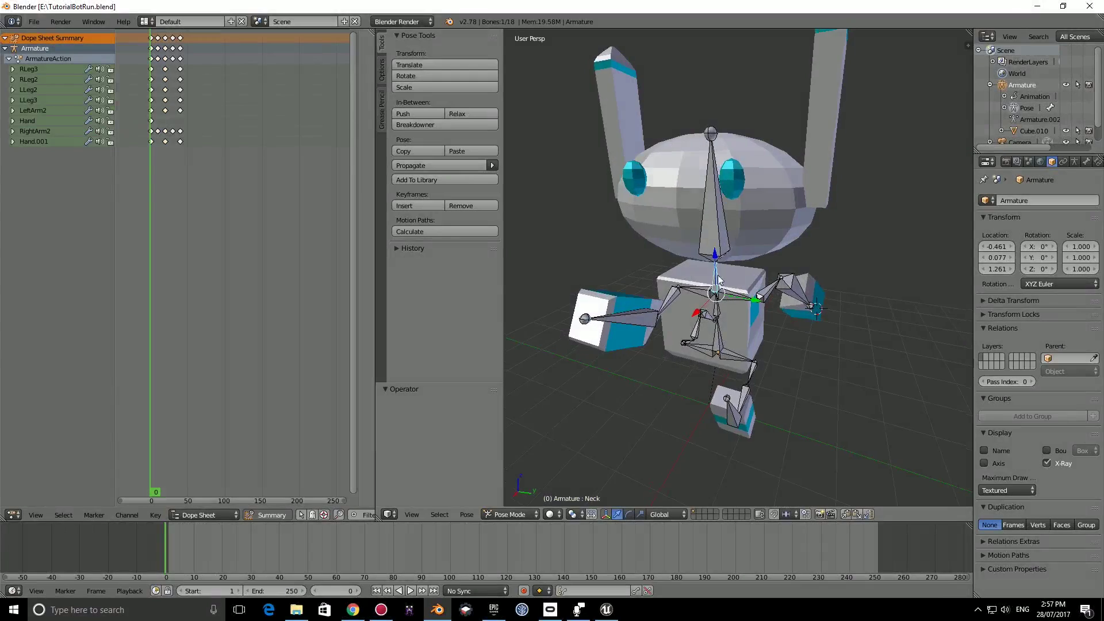
# Step: Keyframe the Neck bone's starting LocRotScale pose and play the animation
pyautogui.moveTo(718, 281); pyautogui.dragTo(649, 358, button='middle')
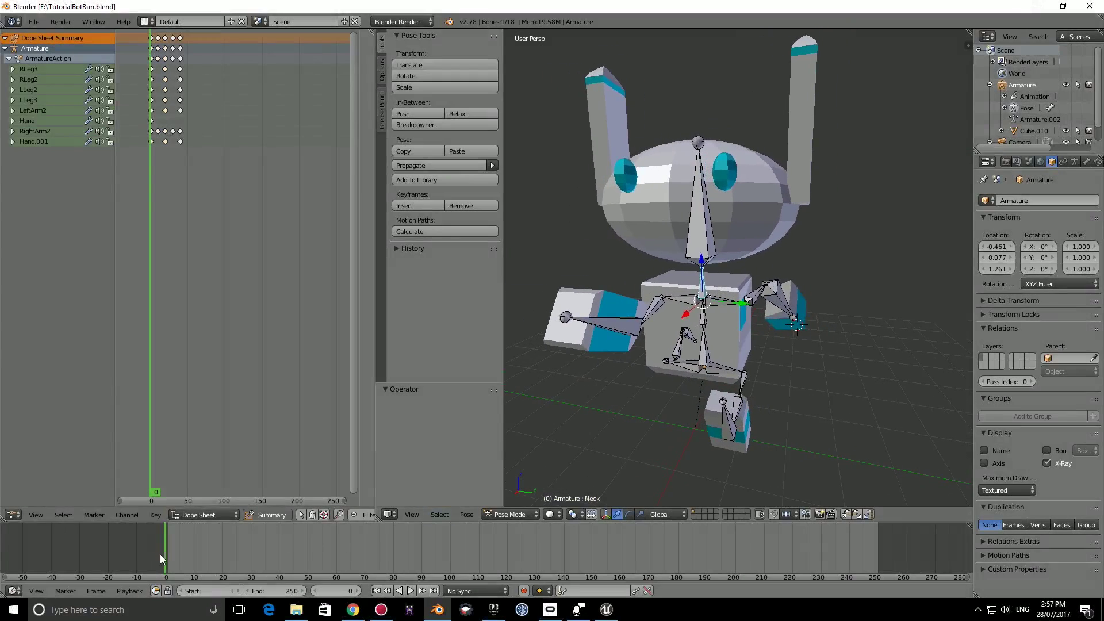
pyautogui.moveTo(680, 313); pyautogui.dragTo(709, 309, button='middle')
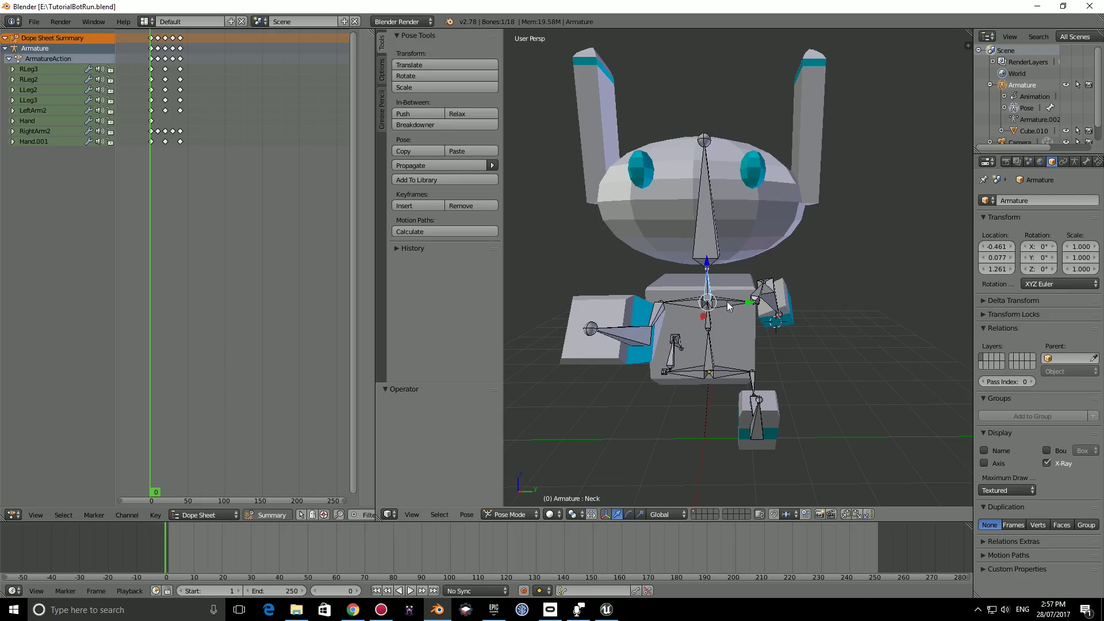
pyautogui.moveTo(726, 301); pyautogui.dragTo(726, 305, button='middle')
pyautogui.press('r')
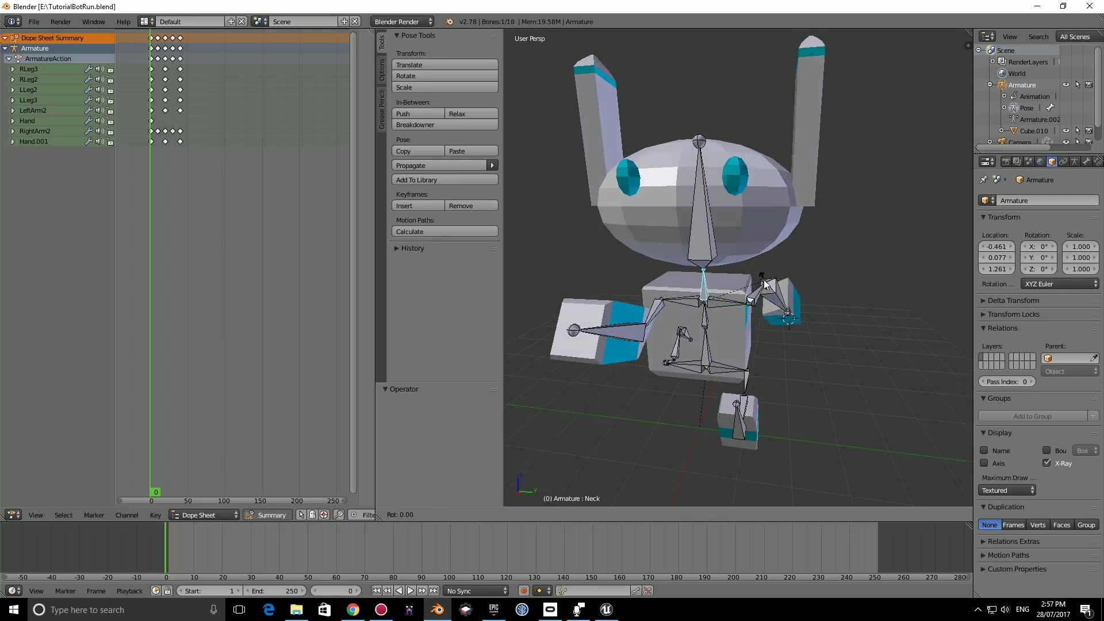
pyautogui.press('x')
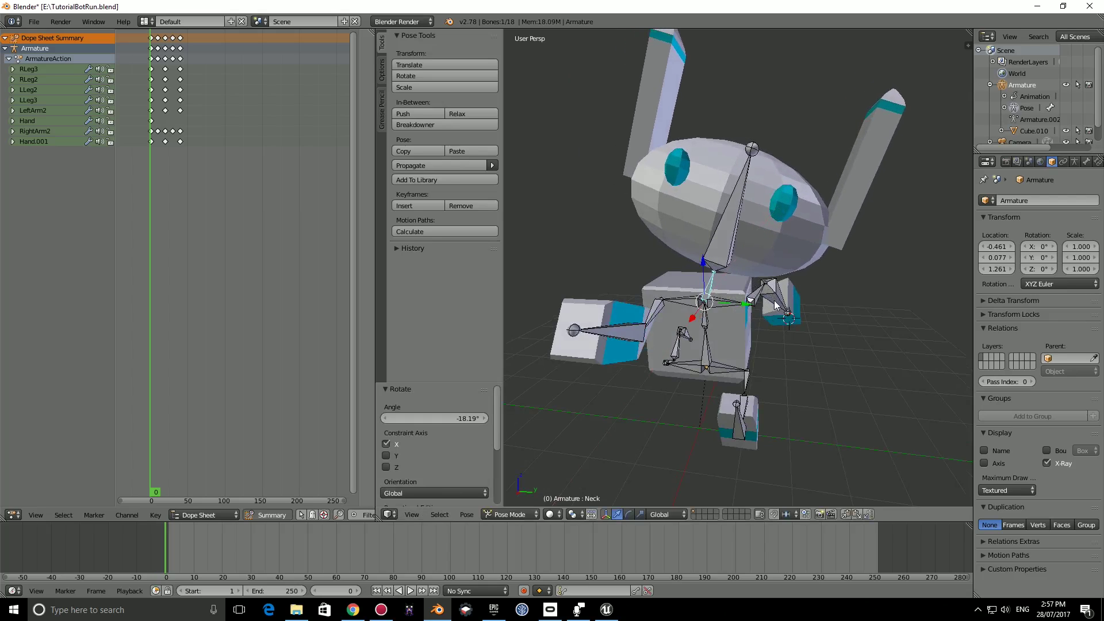
pyautogui.moveTo(775, 305)
pyautogui.mouseDown(button='middle')
pyautogui.moveTo(801, 289)
pyautogui.moveTo(787, 294)
pyautogui.mouseUp(button='middle')
pyautogui.press('i')
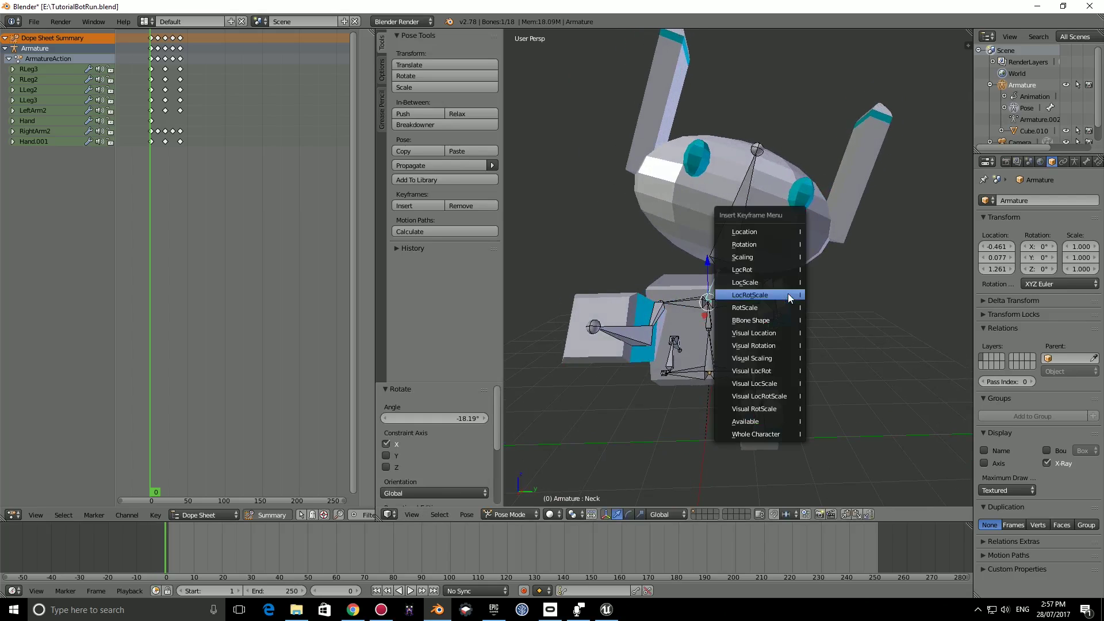
pyautogui.click(787, 294)
pyautogui.hotkey('alt', 'a')
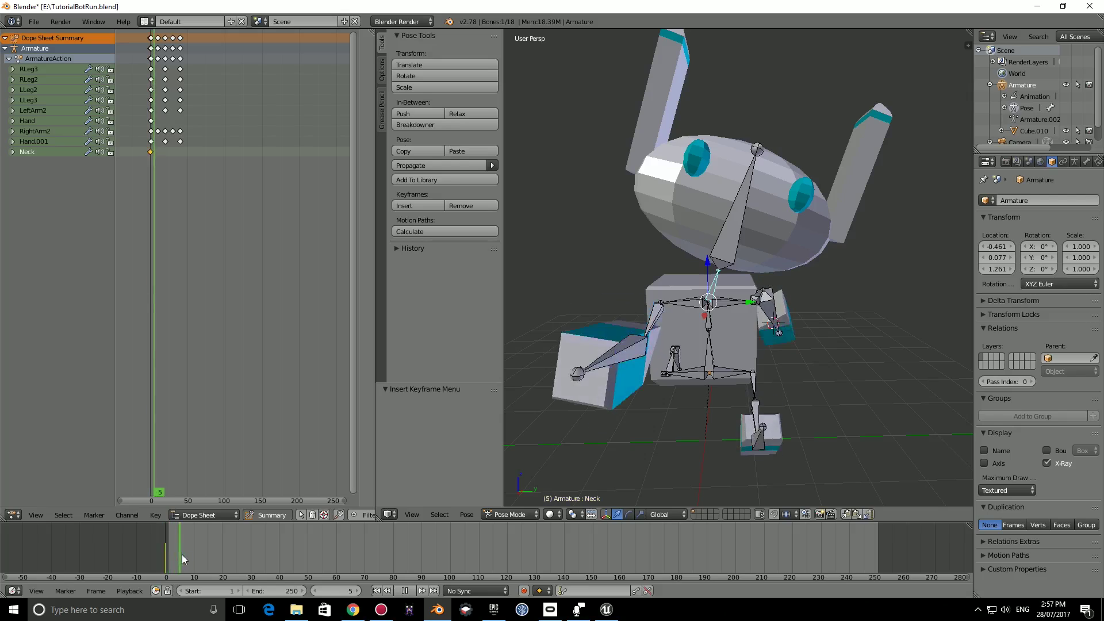
# Step: At frame 10, tilt the Neck 18.52° about X and key its LocRotScale
pyautogui.moveTo(182, 554)
pyautogui.mouseDown()
pyautogui.moveTo(221, 555)
pyautogui.moveTo(195, 554)
pyautogui.mouseUp()
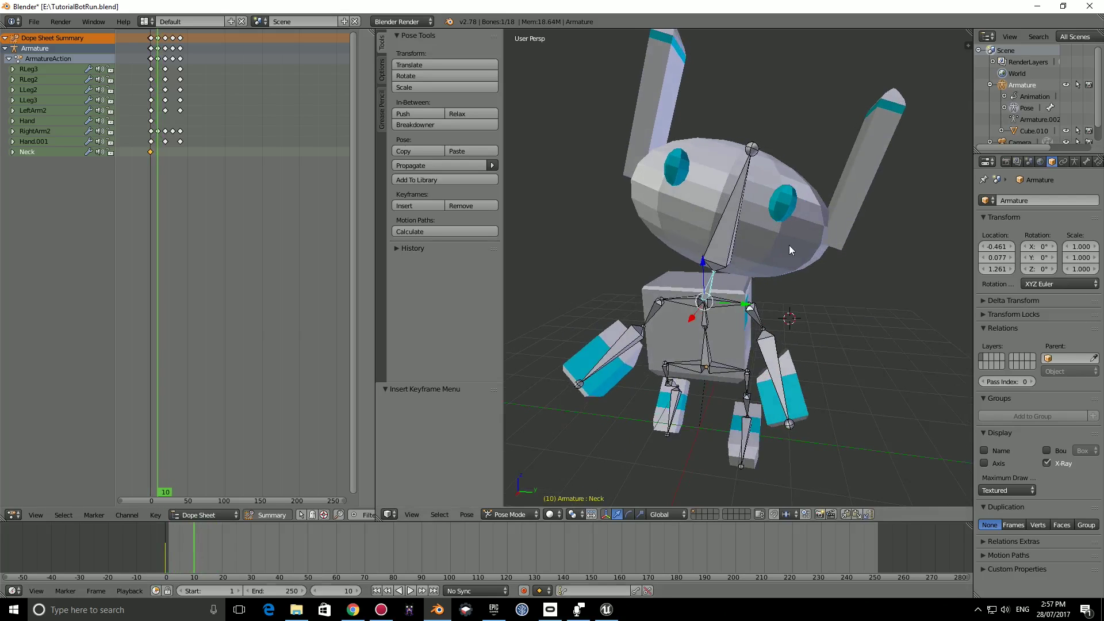
pyautogui.moveTo(789, 246); pyautogui.dragTo(838, 296, button='middle')
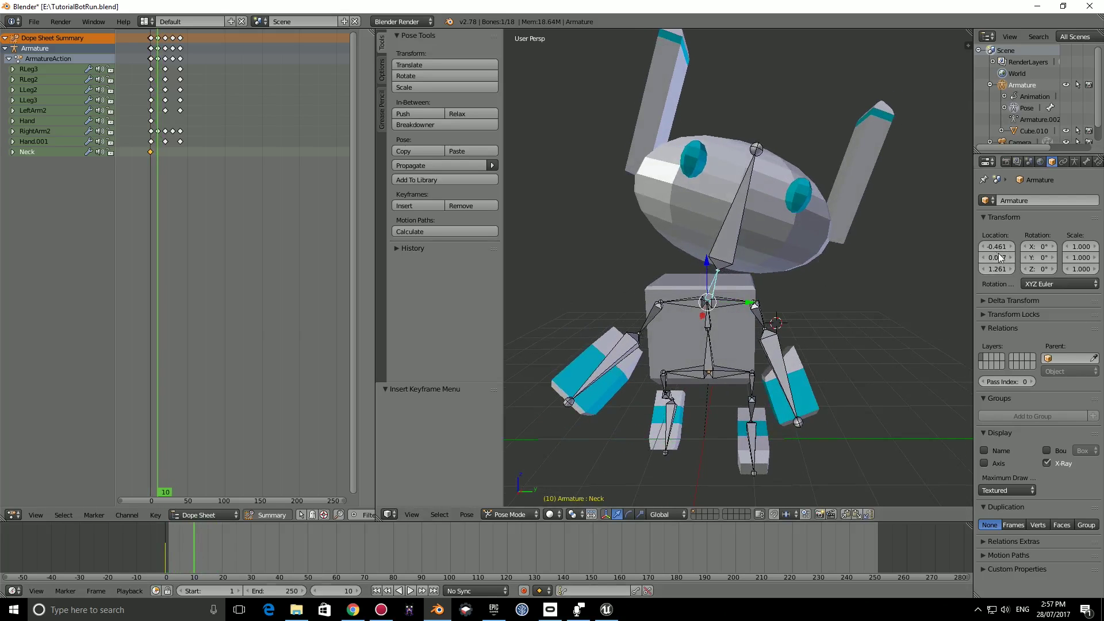
pyautogui.press('r')
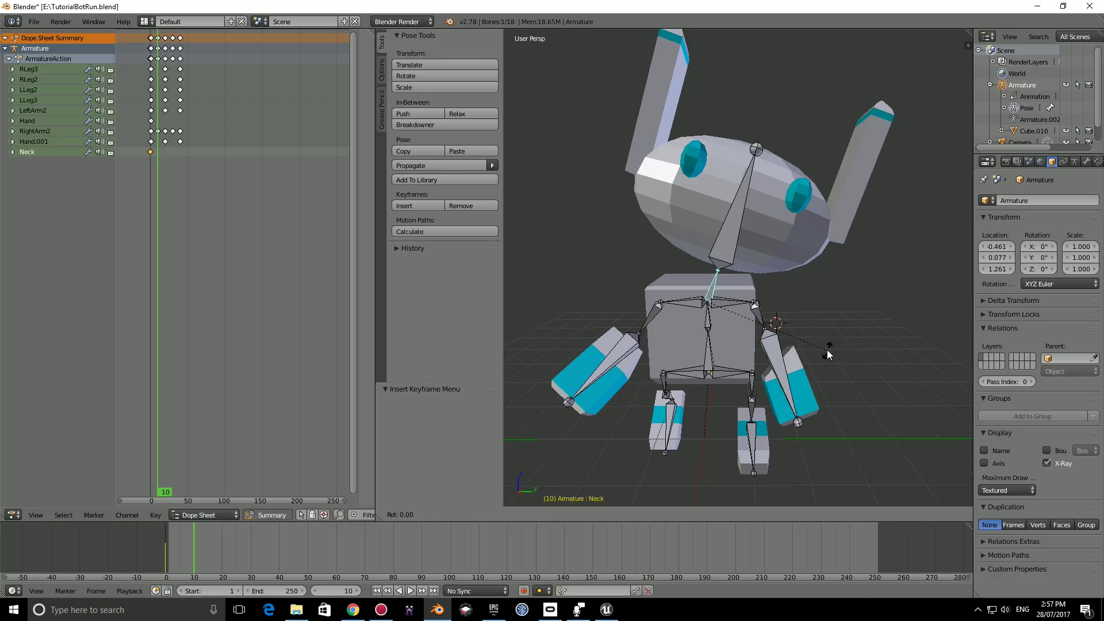
pyautogui.press('y')
pyautogui.press('x')
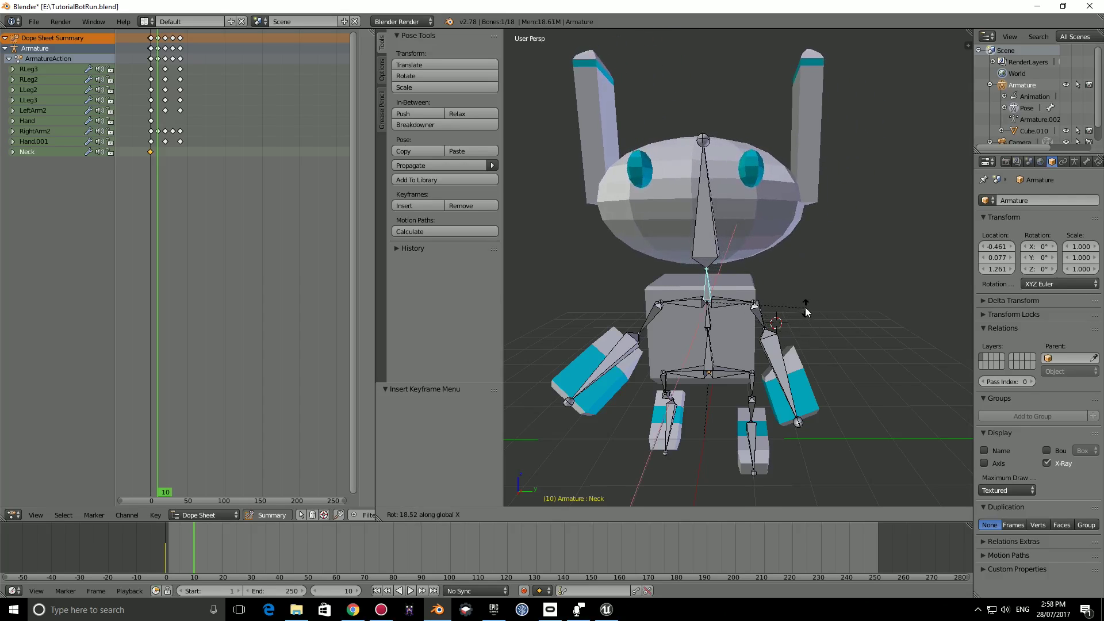
pyautogui.click(804, 307)
pyautogui.moveTo(805, 307); pyautogui.dragTo(764, 327, button='middle')
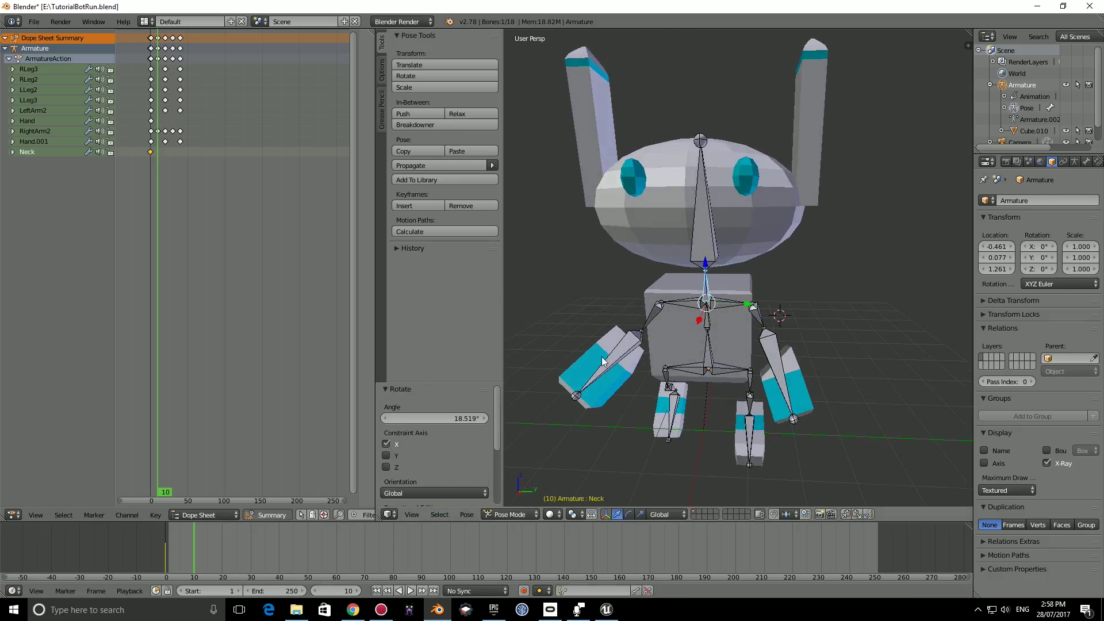
pyautogui.press('i')
pyautogui.click(587, 364)
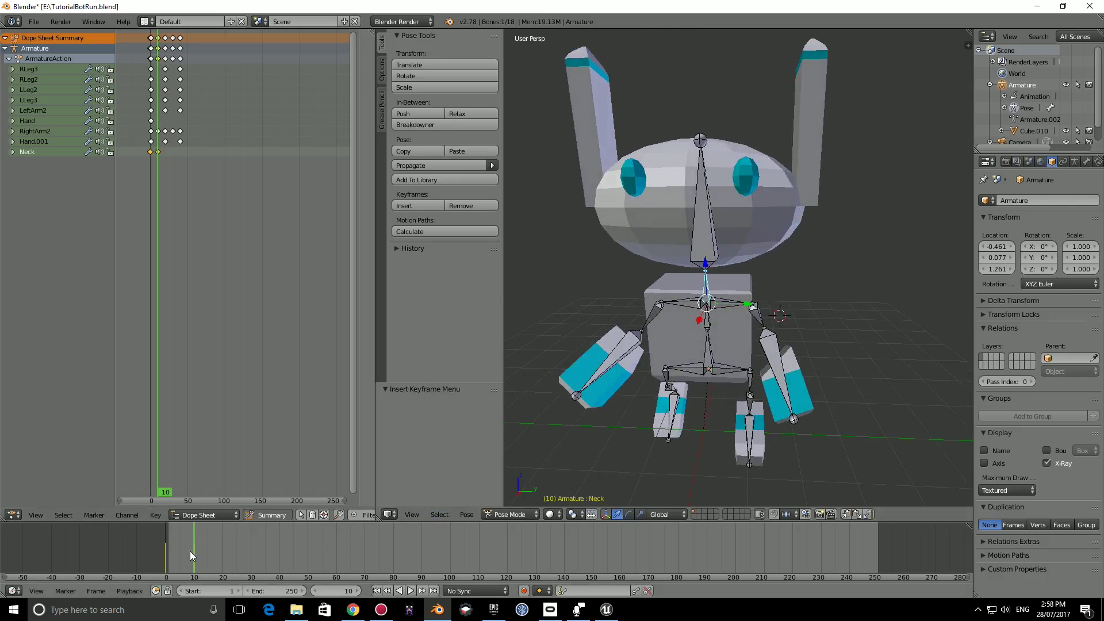
# Step: At frame 20, tilt the Neck 14.365° about X, key it, and scrub back to preview
pyautogui.hotkey('shift', 'Left')
pyautogui.hotkey('alt', 'a')
pyautogui.moveTo(164, 551); pyautogui.dragTo(222, 549)
pyautogui.hotkey('alt', 'a')
pyautogui.moveTo(569, 397); pyautogui.dragTo(747, 339, button='middle')
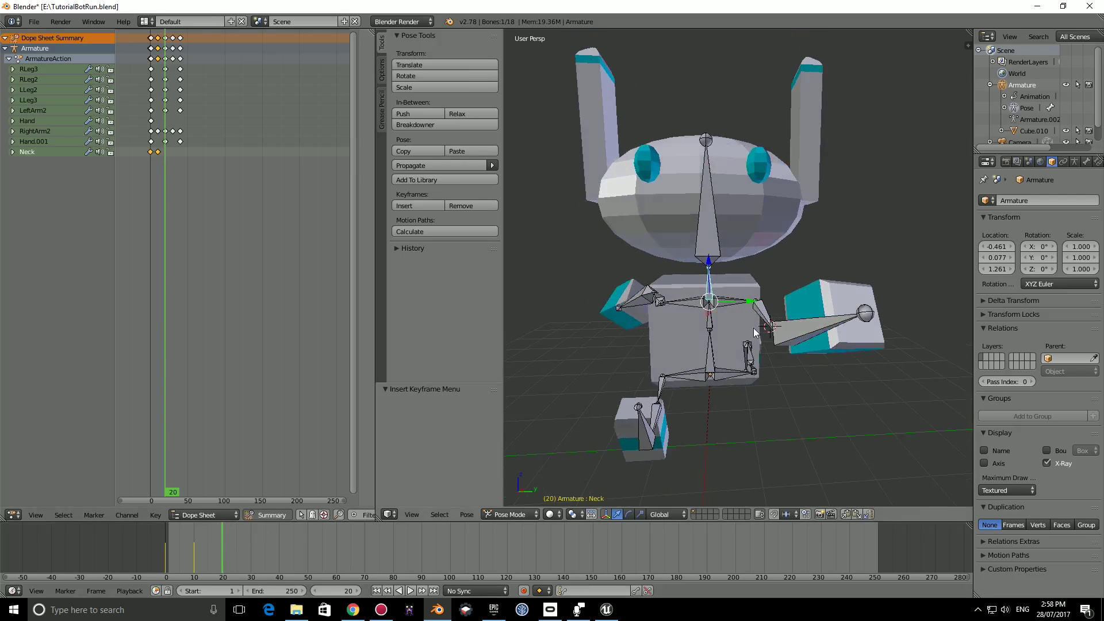
pyautogui.press('r')
pyautogui.press('x')
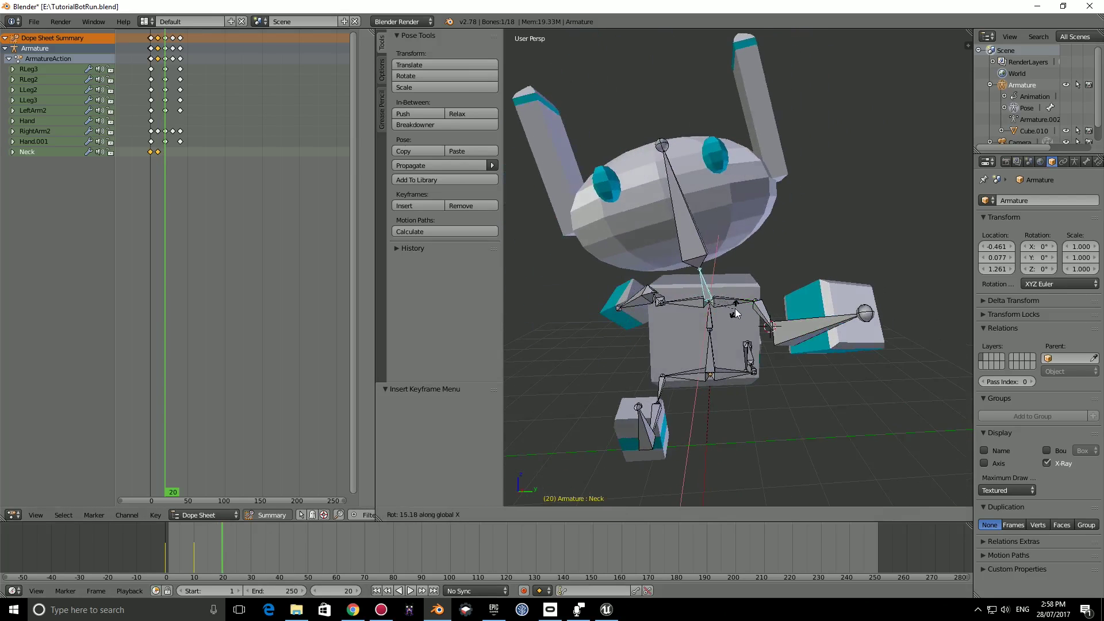
pyautogui.click(736, 314)
pyautogui.press('i')
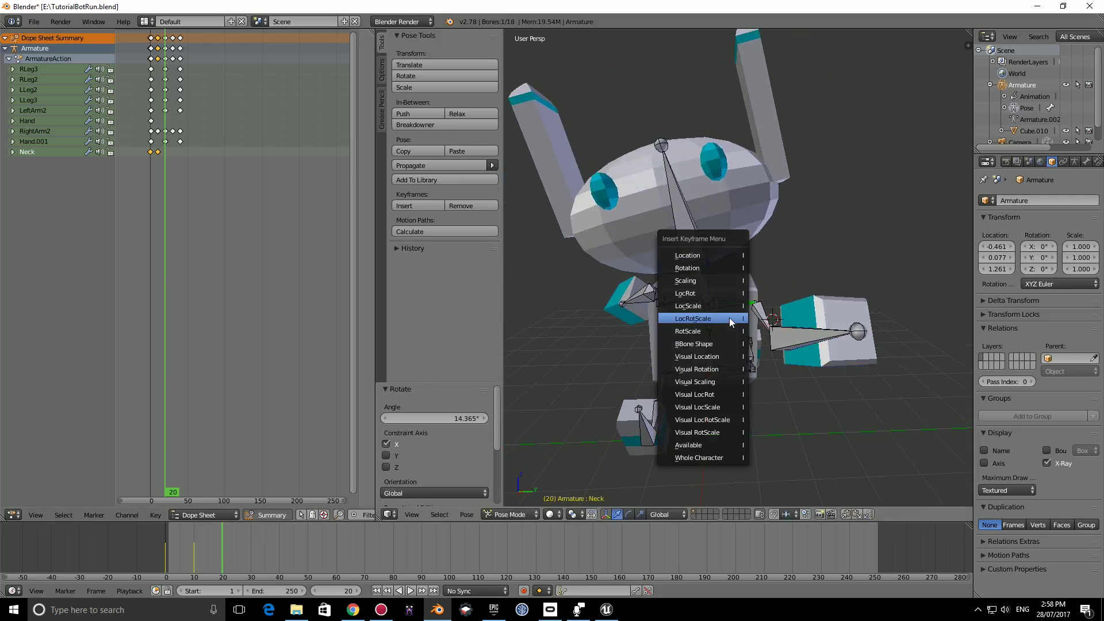
pyautogui.click(729, 317)
pyautogui.moveTo(225, 553); pyautogui.dragTo(193, 556)
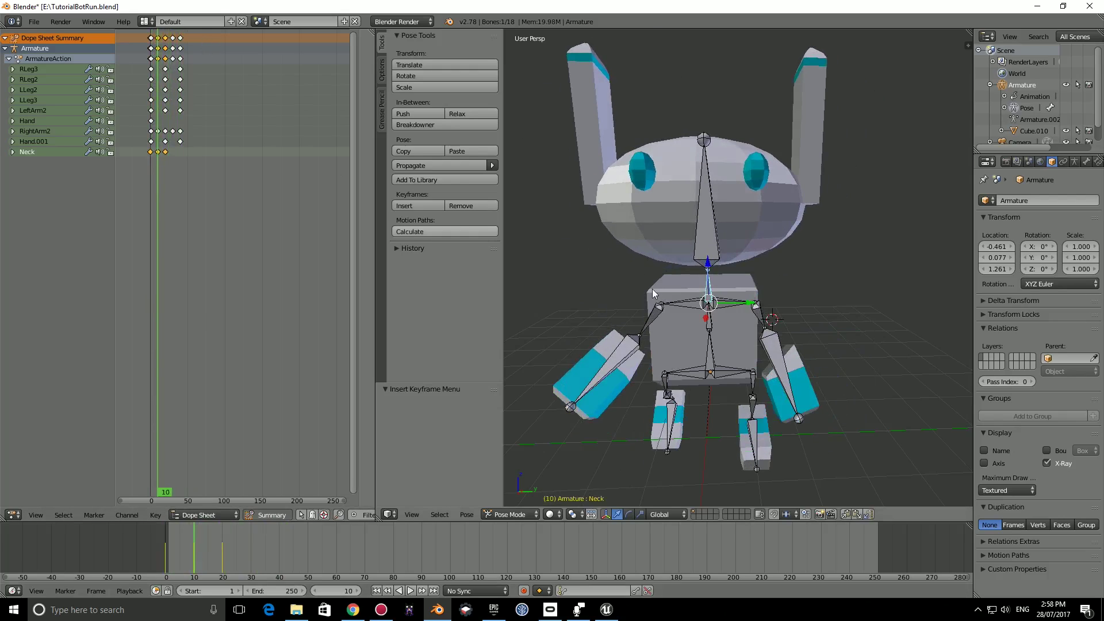
# Step: Select the Neck bone and its keys in the expanded Dope Sheet channel, undoing a mistaken paste
pyautogui.rightClick(710, 250)
pyautogui.rightClick(707, 279)
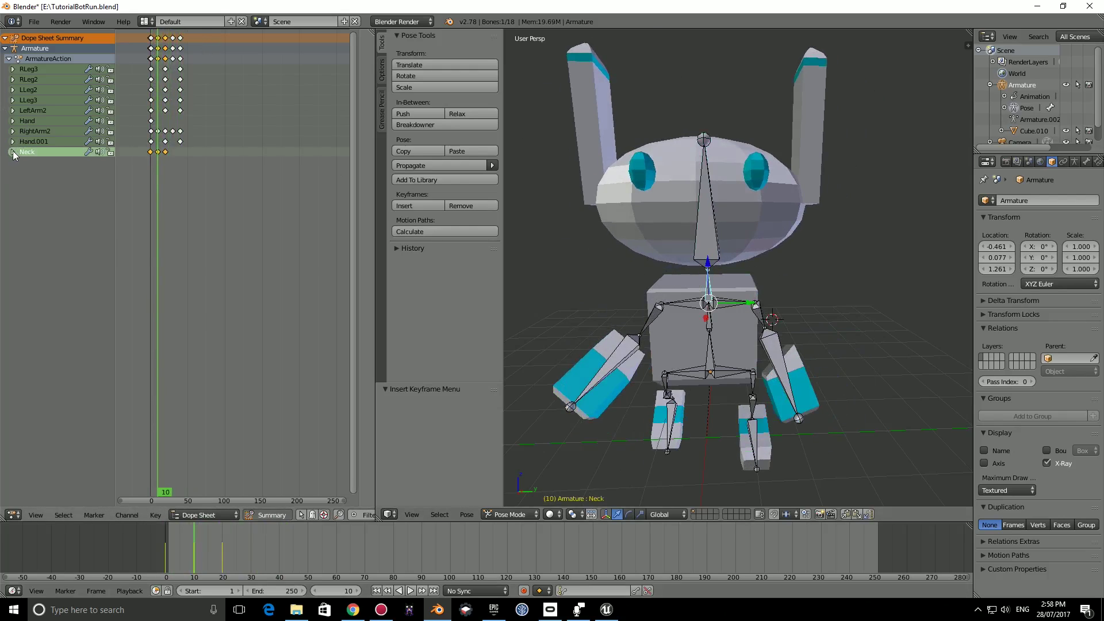
pyautogui.click(13, 152)
pyautogui.rightClick(160, 164)
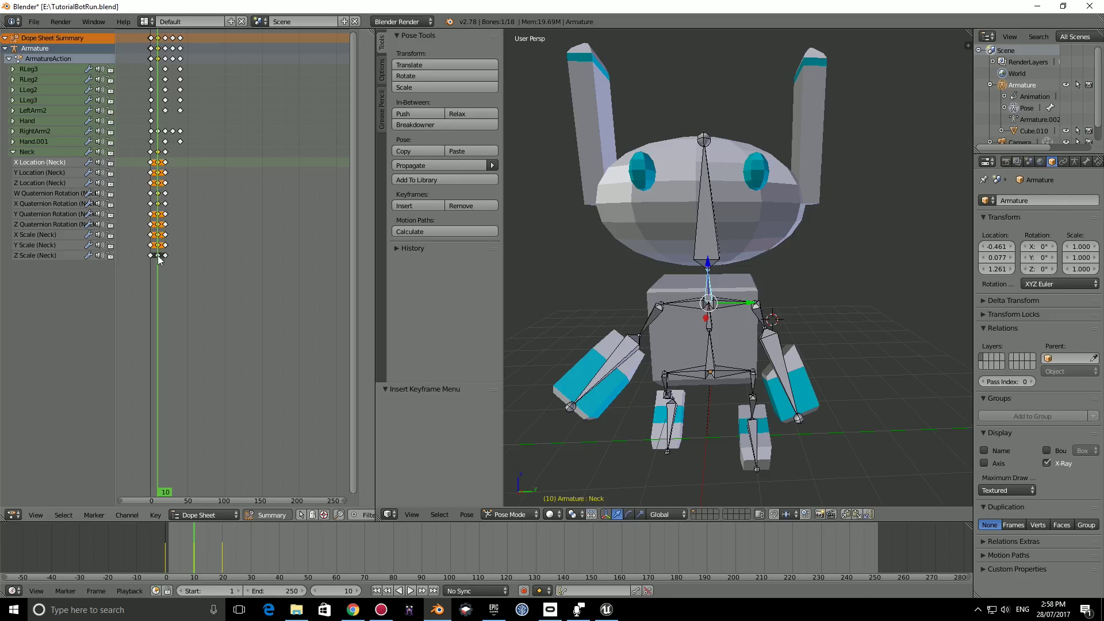
pyautogui.hotkey('alt', 'a')
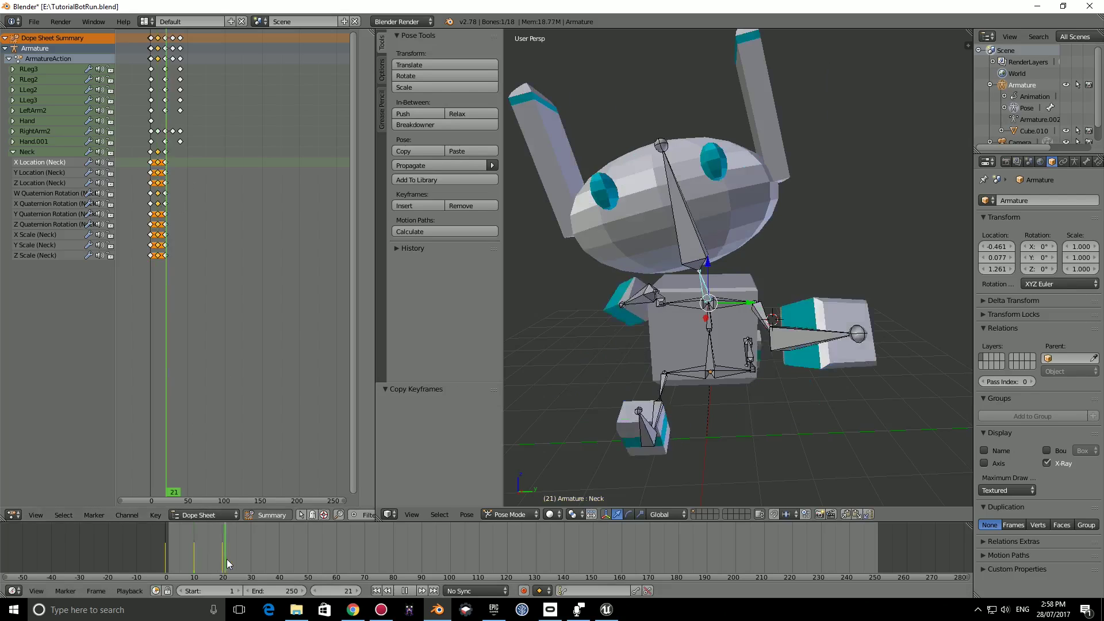
pyautogui.hotkey('alt', 'a')
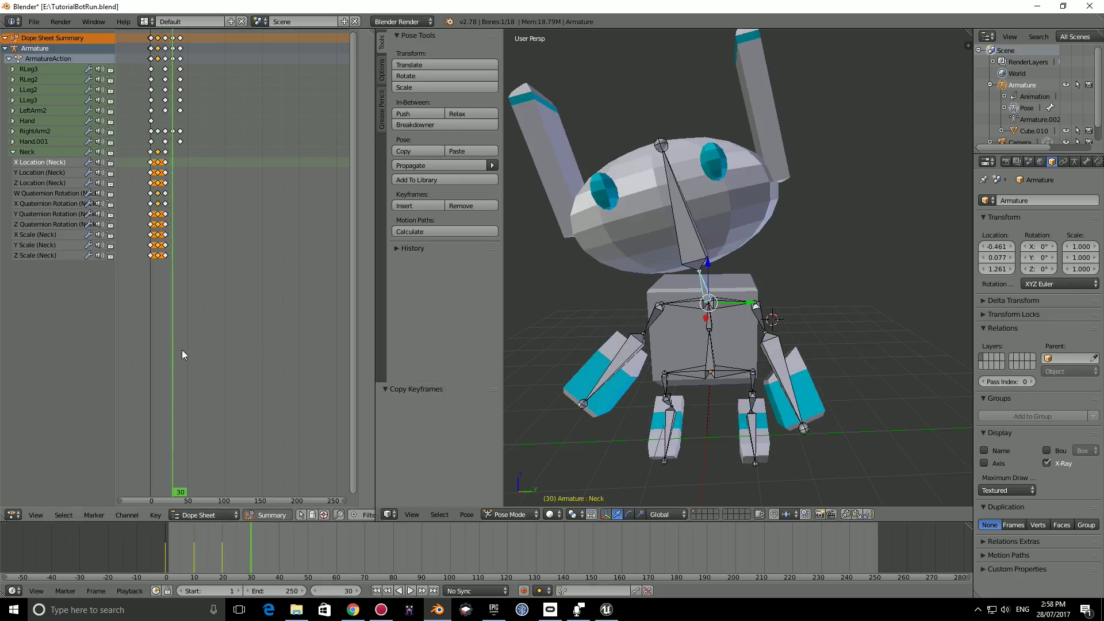
pyautogui.hotkey('ctrl', 'z')
pyautogui.hotkey('ctrl', 'z')
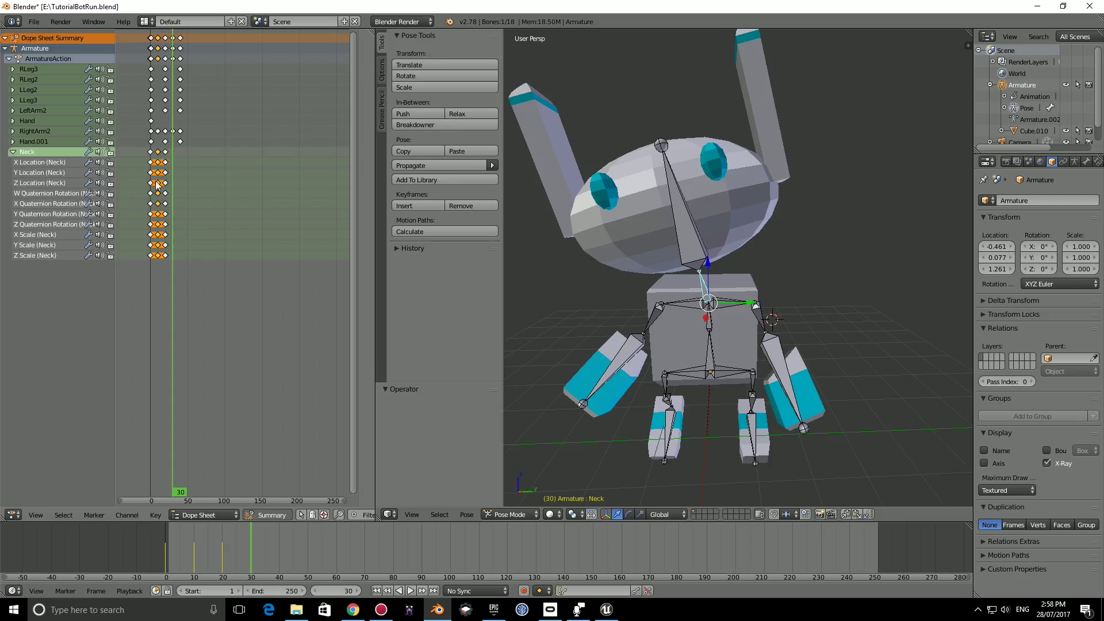
# Step: Copy the Neck keyframes from frame 10 and paste them at frame 30
pyautogui.click(159, 155)
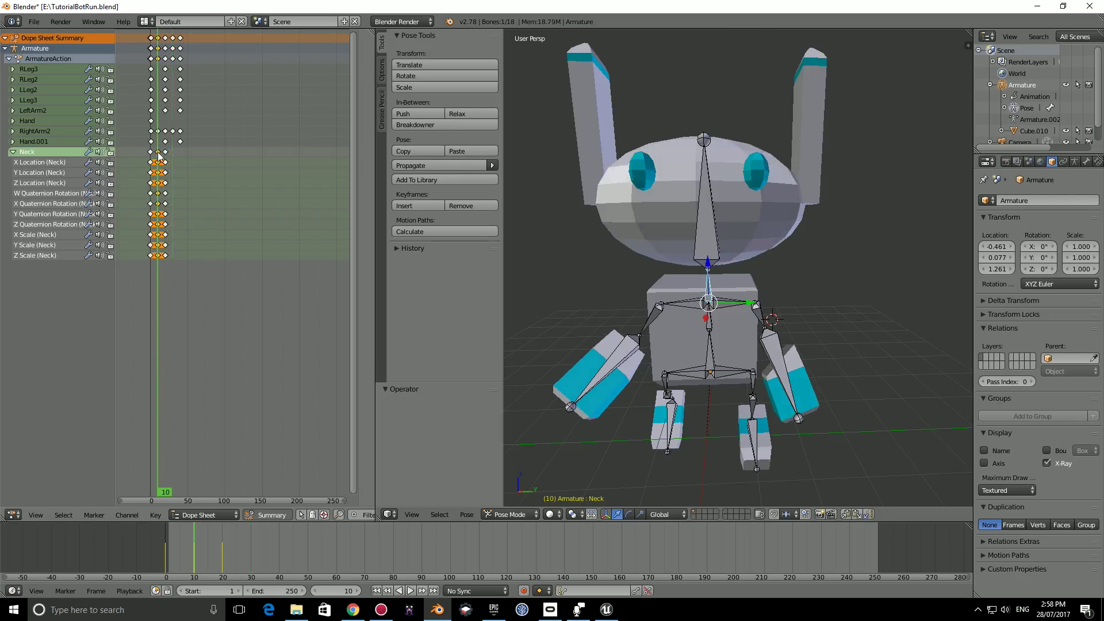
pyautogui.click(174, 158)
pyautogui.hotkey('alt', 'a')
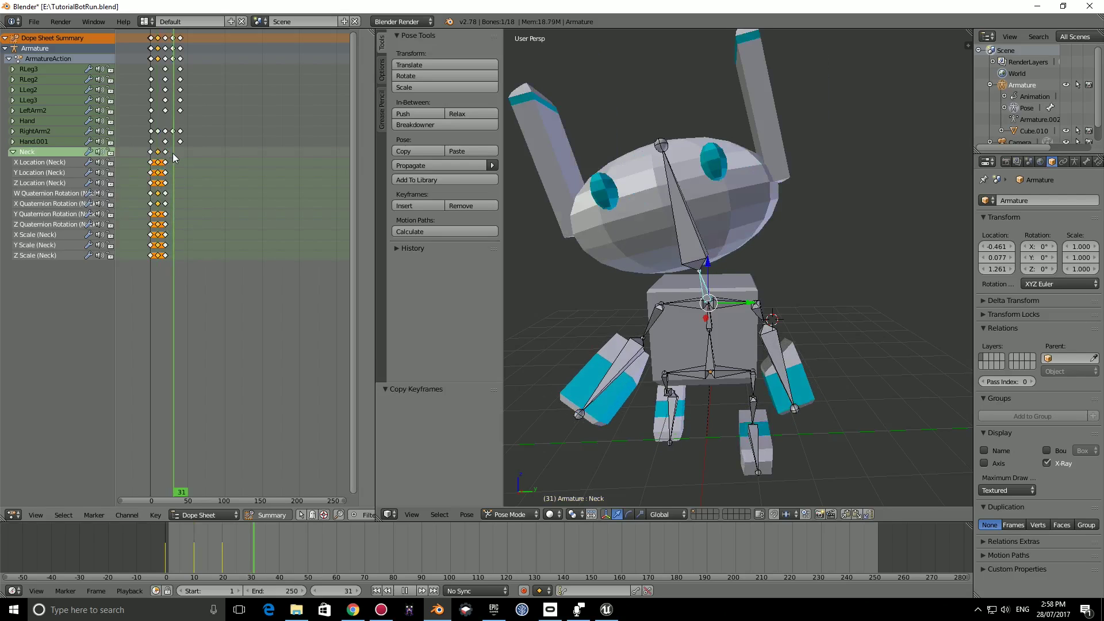
pyautogui.press('Escape')
pyautogui.press('Left')
pyautogui.hotkey('ctrl', 'v')
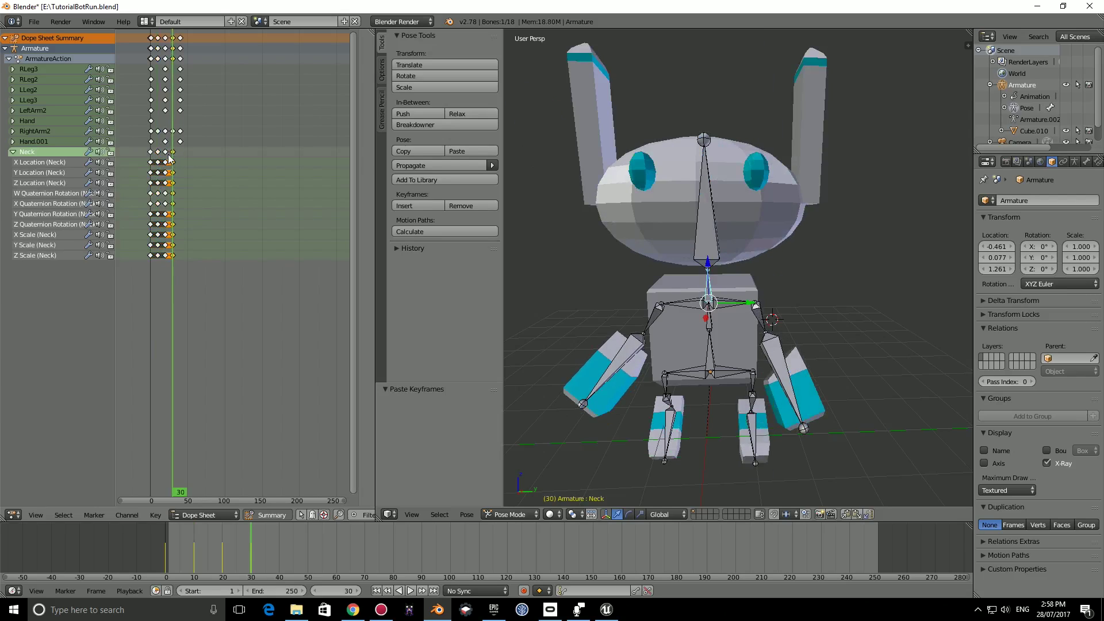
# Step: Copy the frame 0 Neck keyframes, paste them at frame 40, and return to frame 0
pyautogui.click(148, 154)
pyautogui.hotkey('ctrl', 'v')
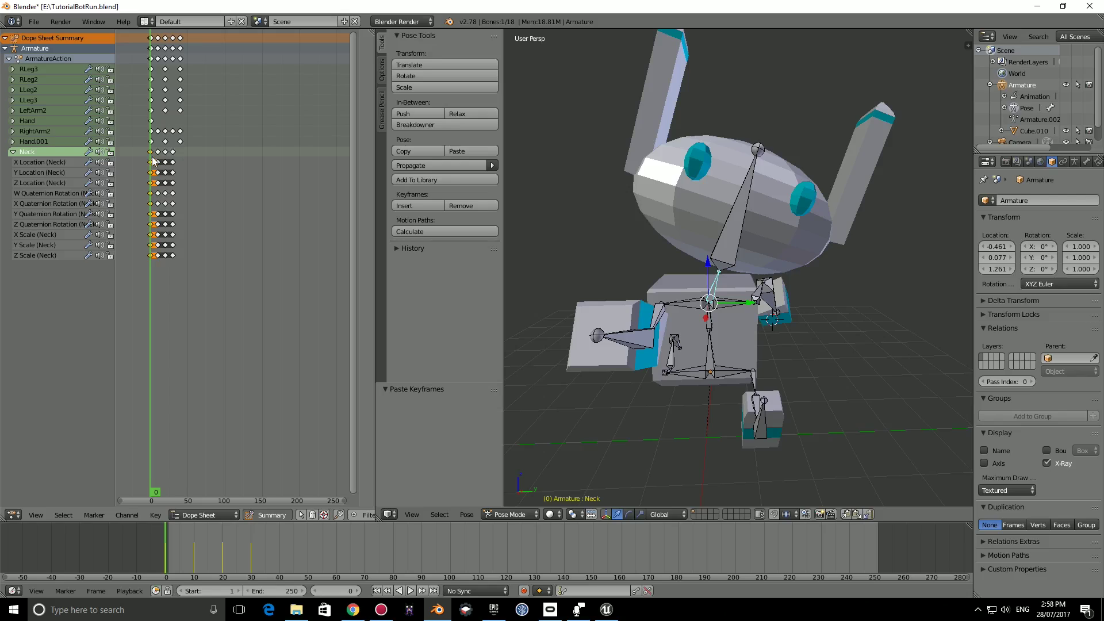
pyautogui.hotkey('ctrl', 'c')
pyautogui.moveTo(179, 155); pyautogui.dragTo(180, 154)
pyautogui.hotkey('ctrl', 'v')
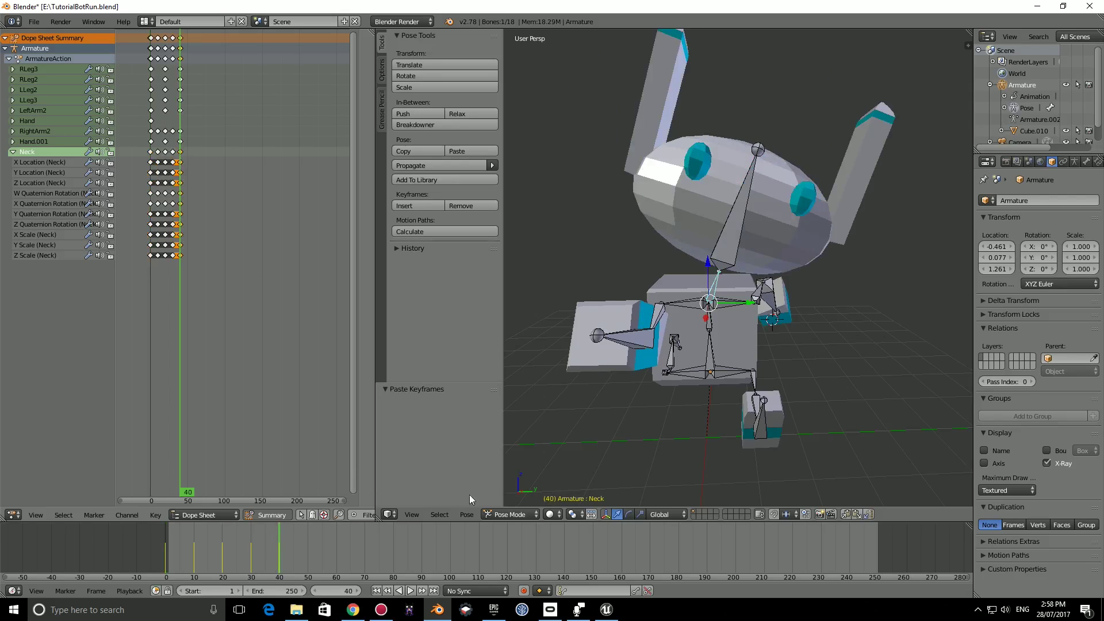
pyautogui.click(144, 529)
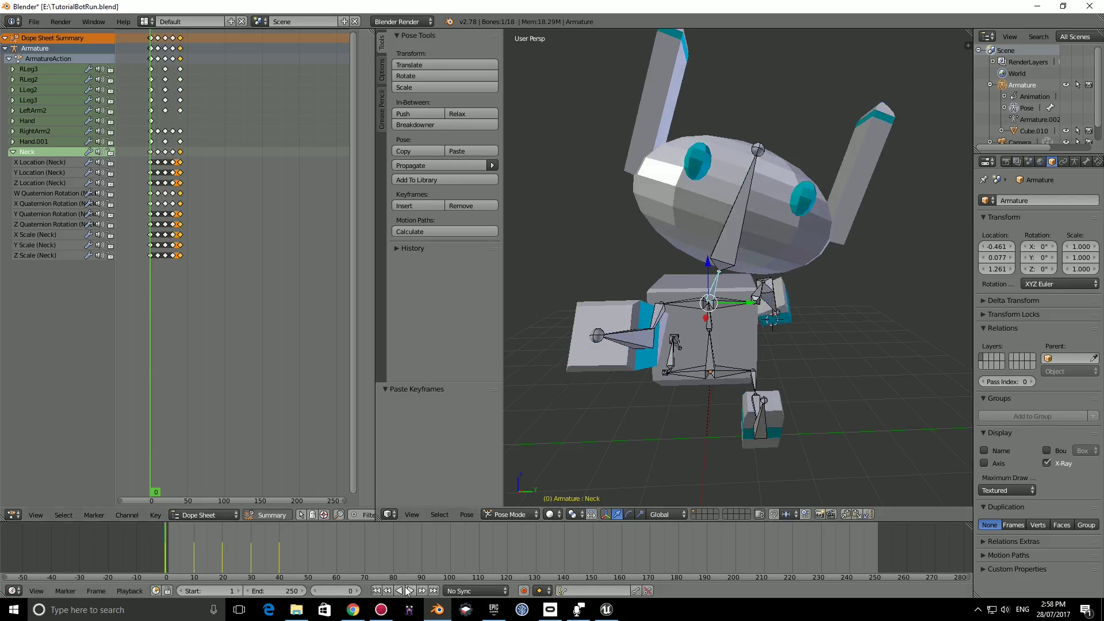
# Step: Play the head-tilt animation while orbiting around the robot, then stop it
pyautogui.click(408, 591)
pyautogui.moveTo(808, 282); pyautogui.dragTo(656, 327, button='middle')
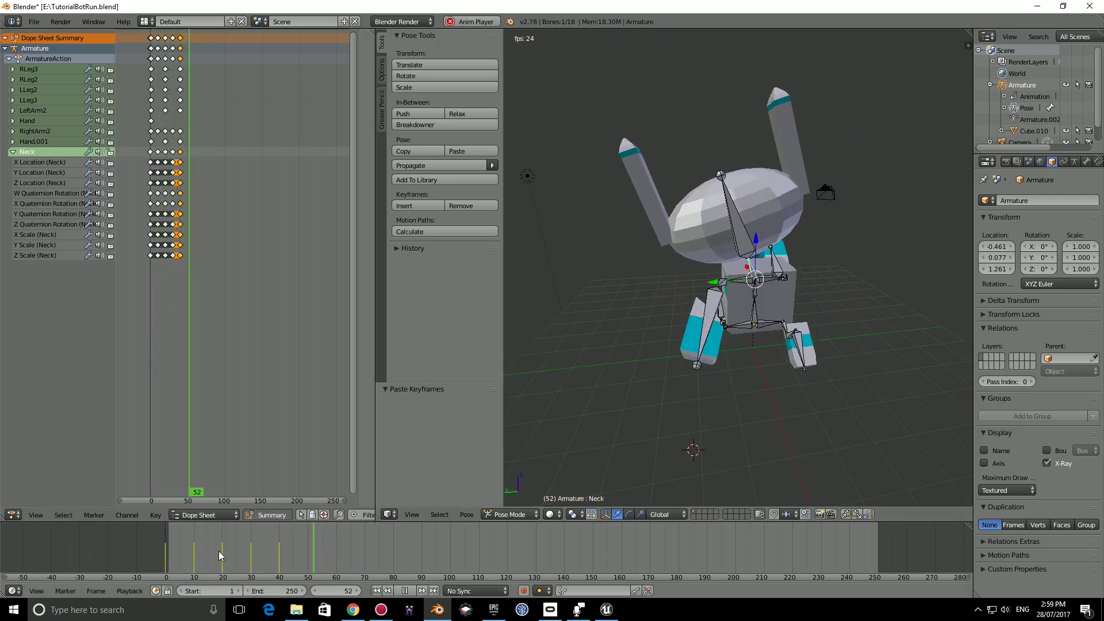
pyautogui.moveTo(218, 551); pyautogui.dragTo(171, 553)
pyautogui.click(405, 590)
pyautogui.moveTo(632, 345); pyautogui.dragTo(711, 376, button='middle')
# Step: Select the RootBone, apply a small test rotation, and replay from the start
pyautogui.rightClick(713, 336)
pyautogui.scroll(3, 713, 337)
pyautogui.press('r')
pyautogui.click(741, 349)
pyautogui.scroll(-2, 722, 338)
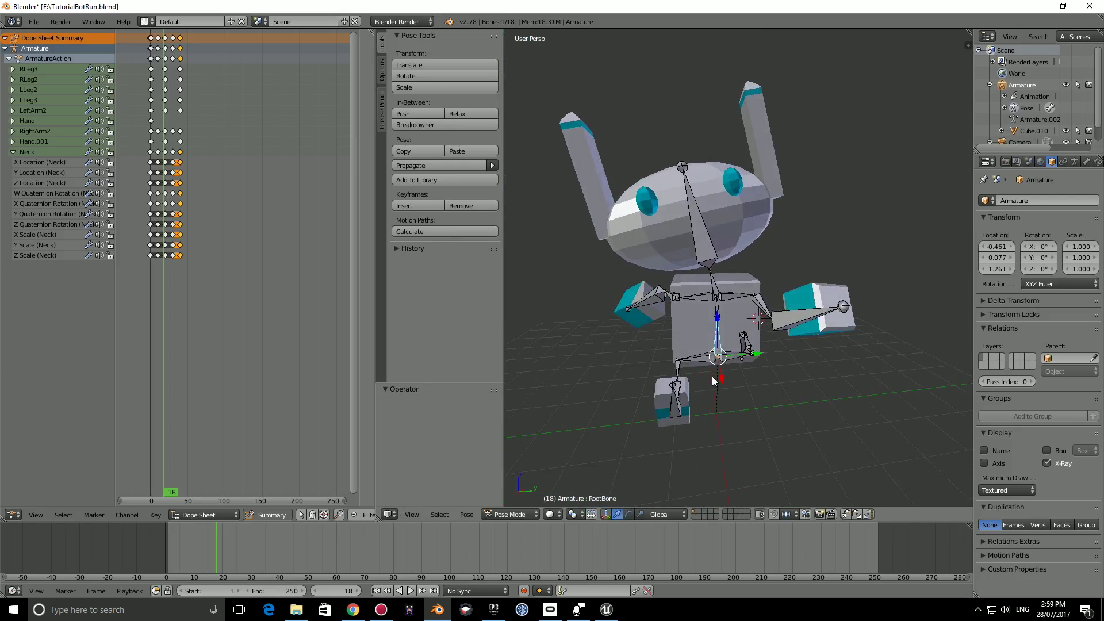
pyautogui.scroll(1, 712, 376)
pyautogui.moveTo(183, 558); pyautogui.dragTo(163, 556)
pyautogui.hotkey('alt', 'a')
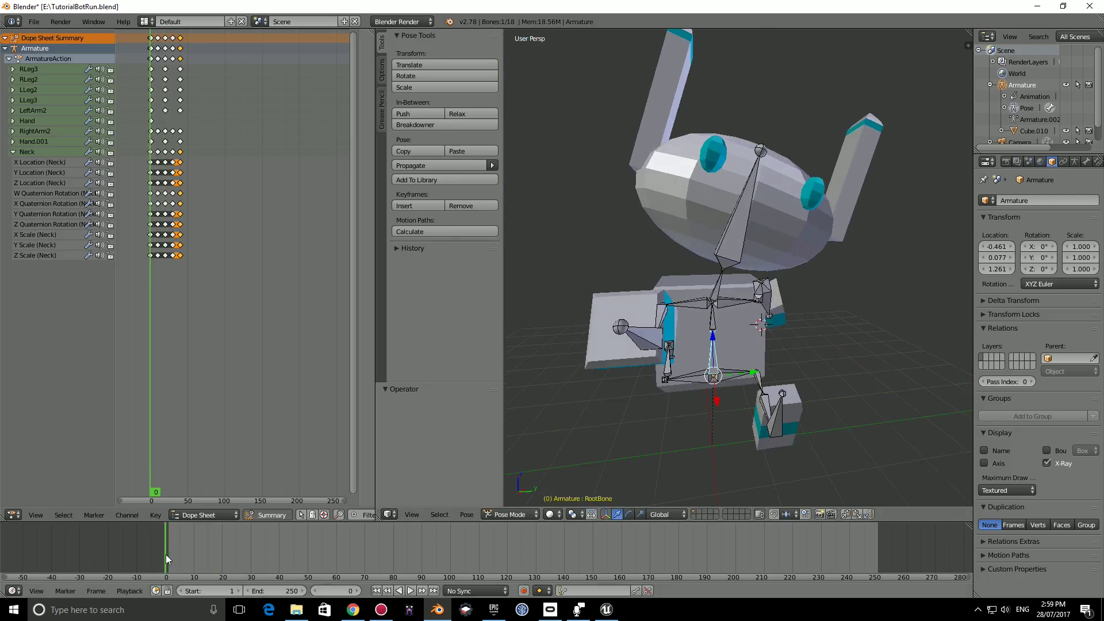
# Step: At frame 1, tilt the RootBone -7.545° about X and key its LocRotScale
pyautogui.press('Escape')
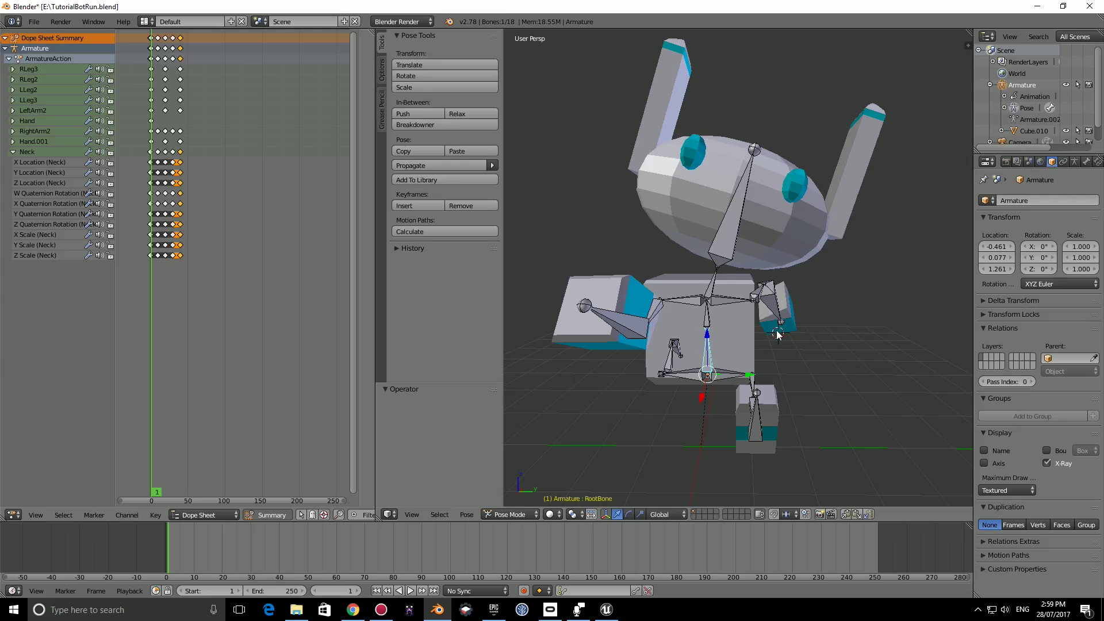
pyautogui.press('r')
pyautogui.press('x')
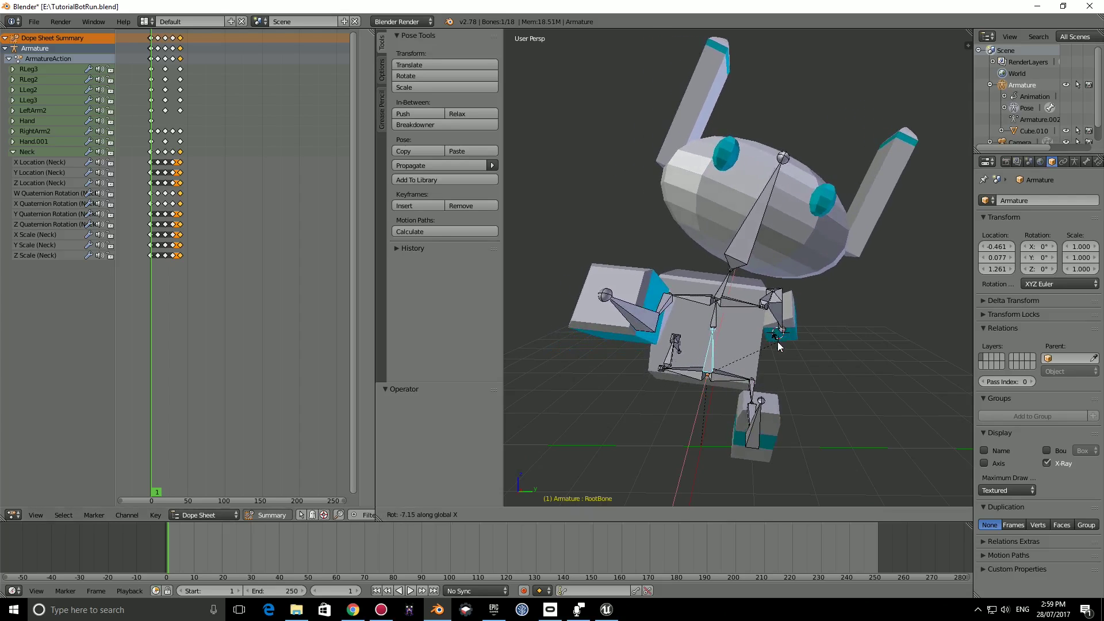
pyautogui.click(777, 341)
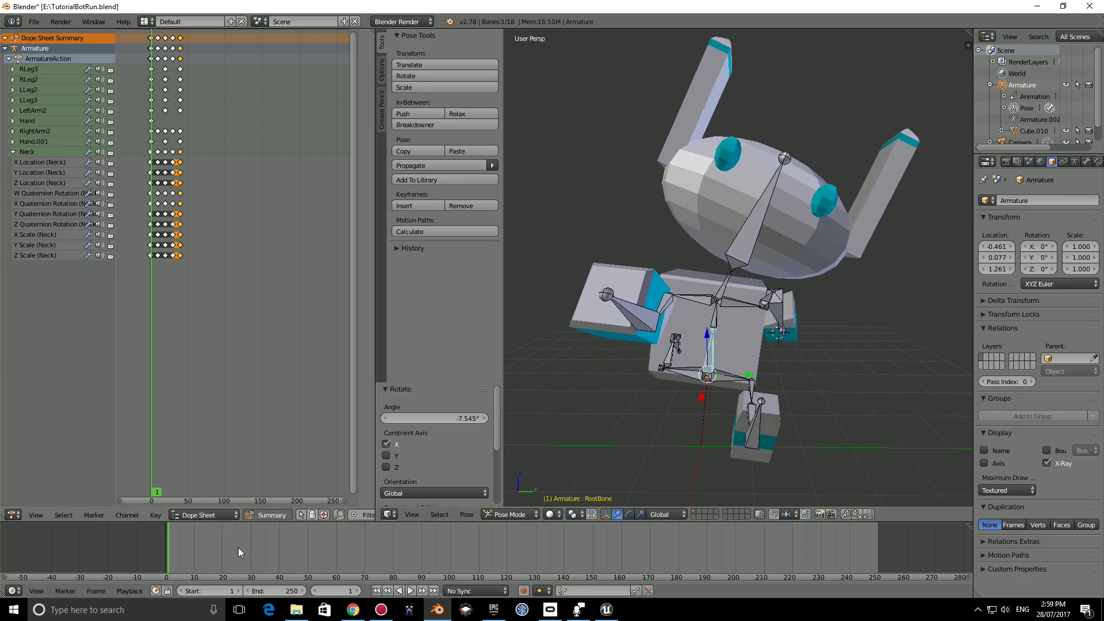
pyautogui.press('i')
pyautogui.click(748, 326)
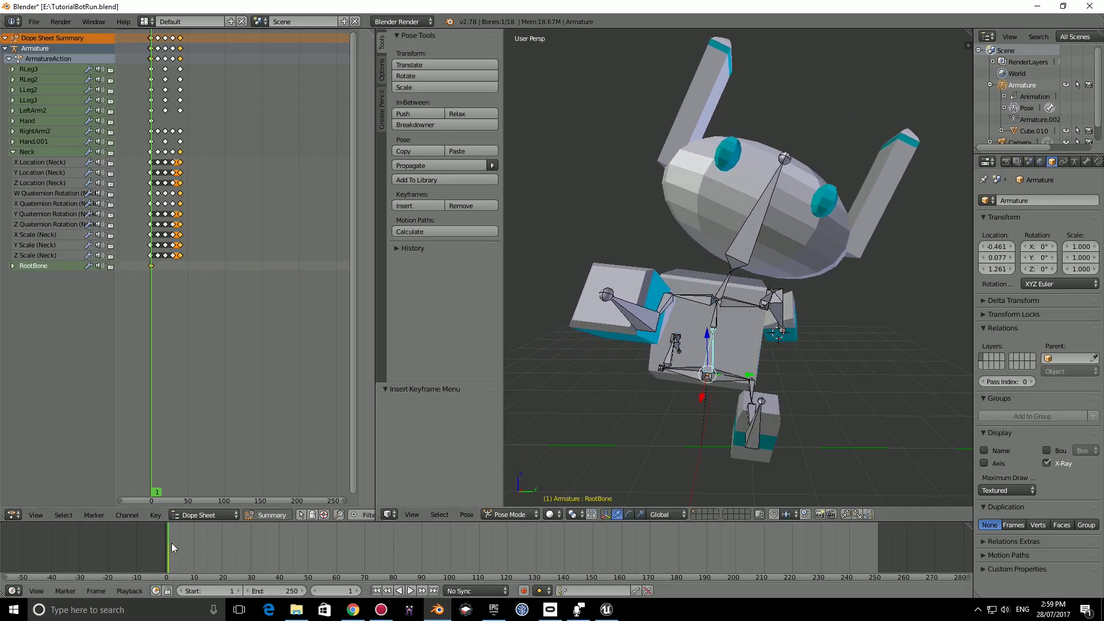
# Step: At frame 10, lean the RootBone 6.752° the other way about X and orbit to check
pyautogui.hotkey('alt', 'a')
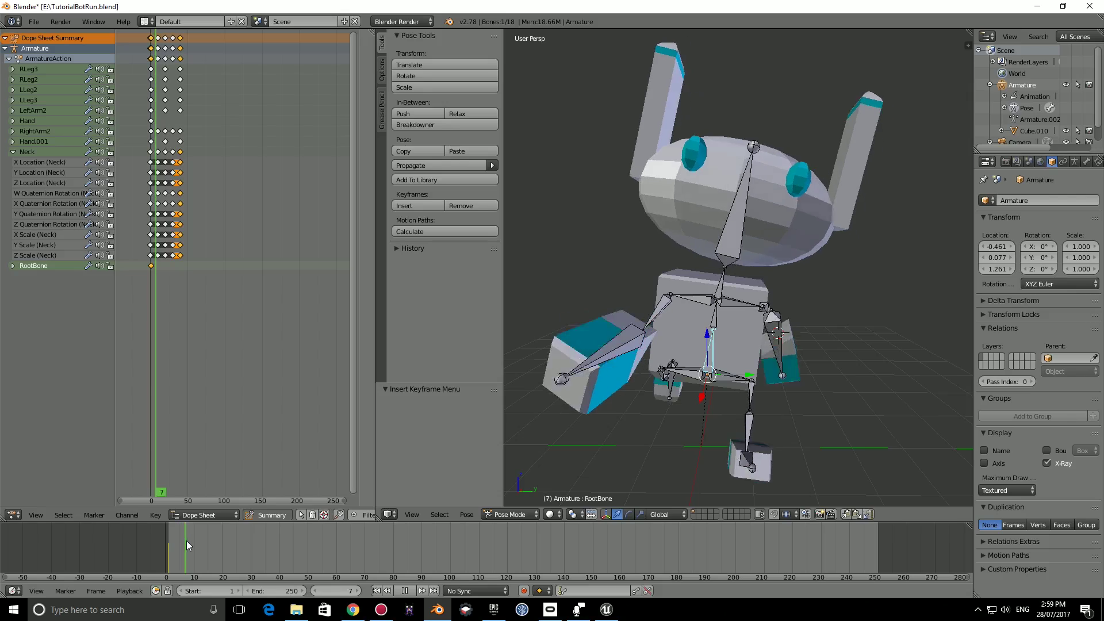
pyautogui.hotkey('alt', 'a')
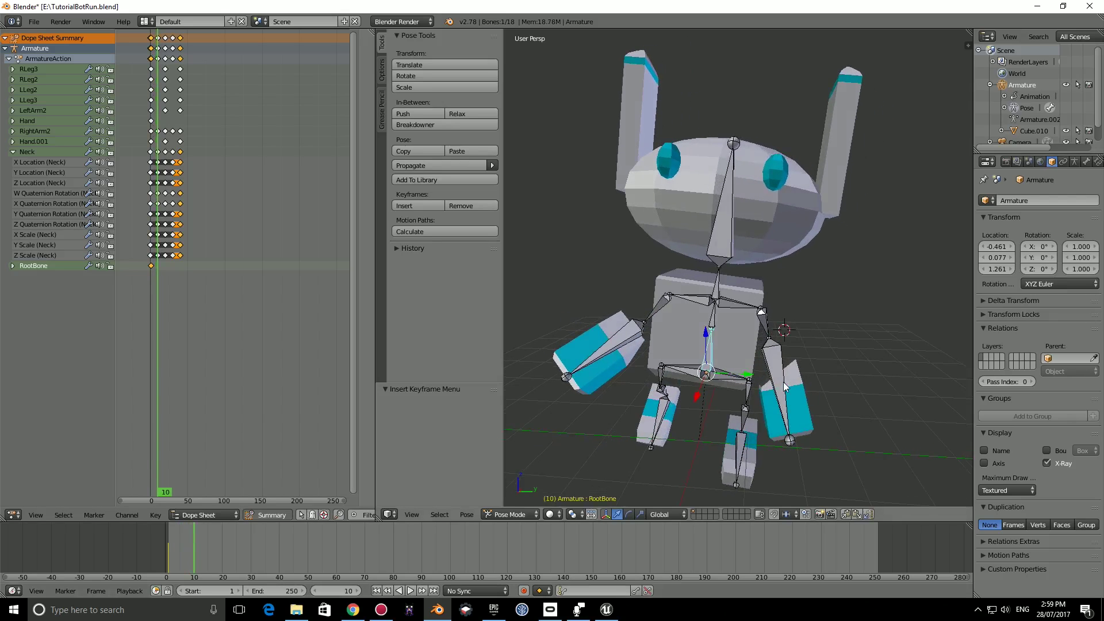
pyautogui.press('r')
pyautogui.press('x')
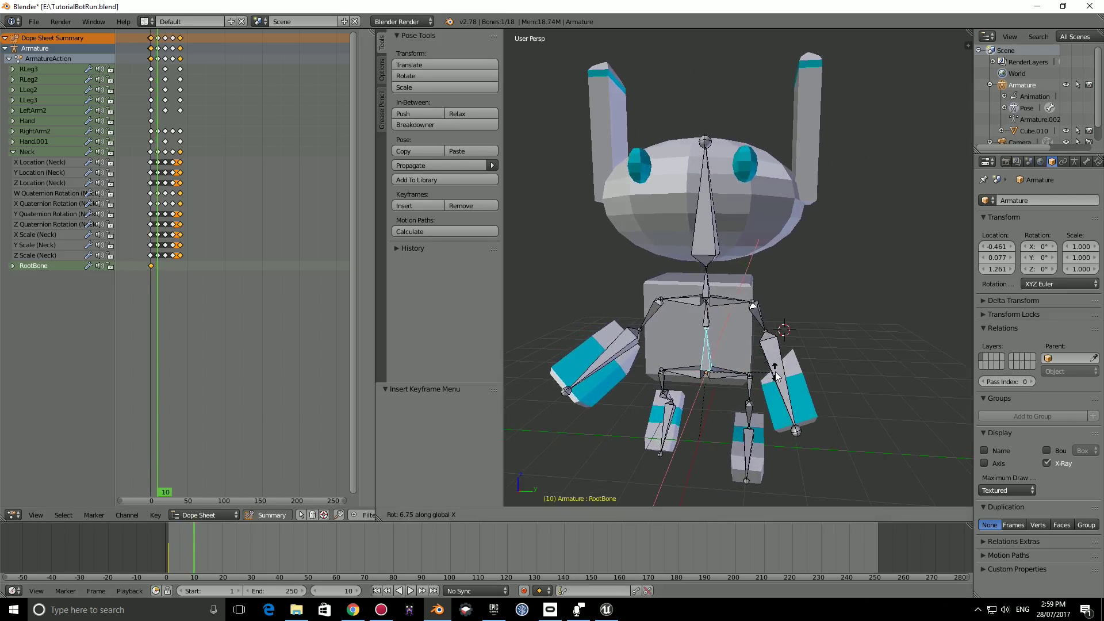
pyautogui.click(775, 374)
pyautogui.moveTo(775, 374); pyautogui.dragTo(555, 359, button='middle')
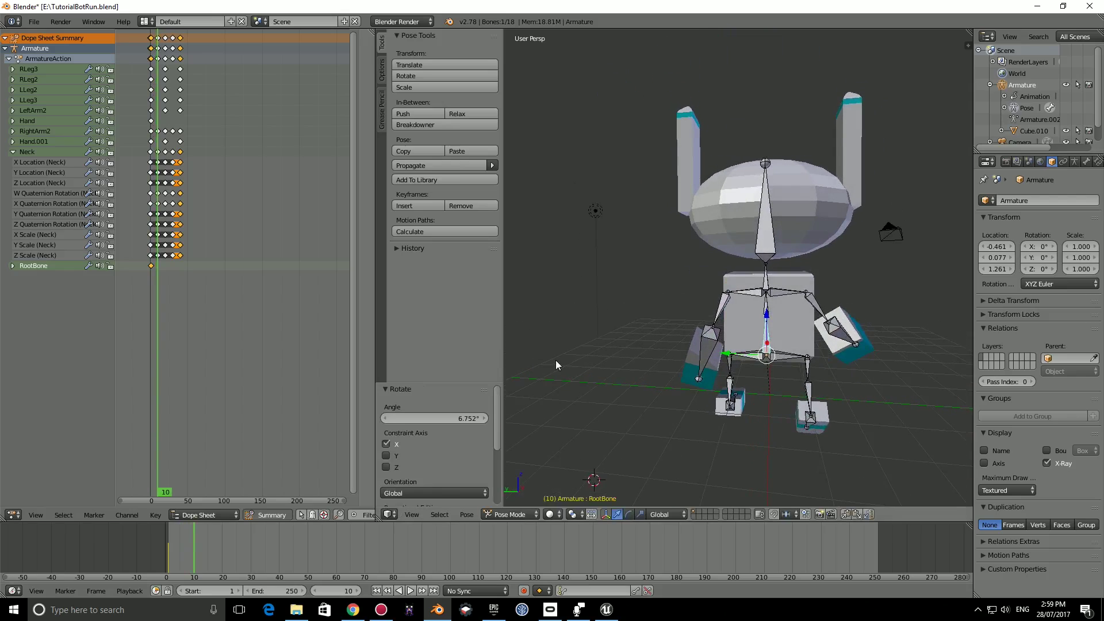
pyautogui.moveTo(743, 356); pyautogui.dragTo(743, 331, button='middle')
pyautogui.scroll(2, 743, 335)
# Step: Enter 0 in a RootBone rotation field and keyframe its location, rotation and scale
pyautogui.click(1071, 160)
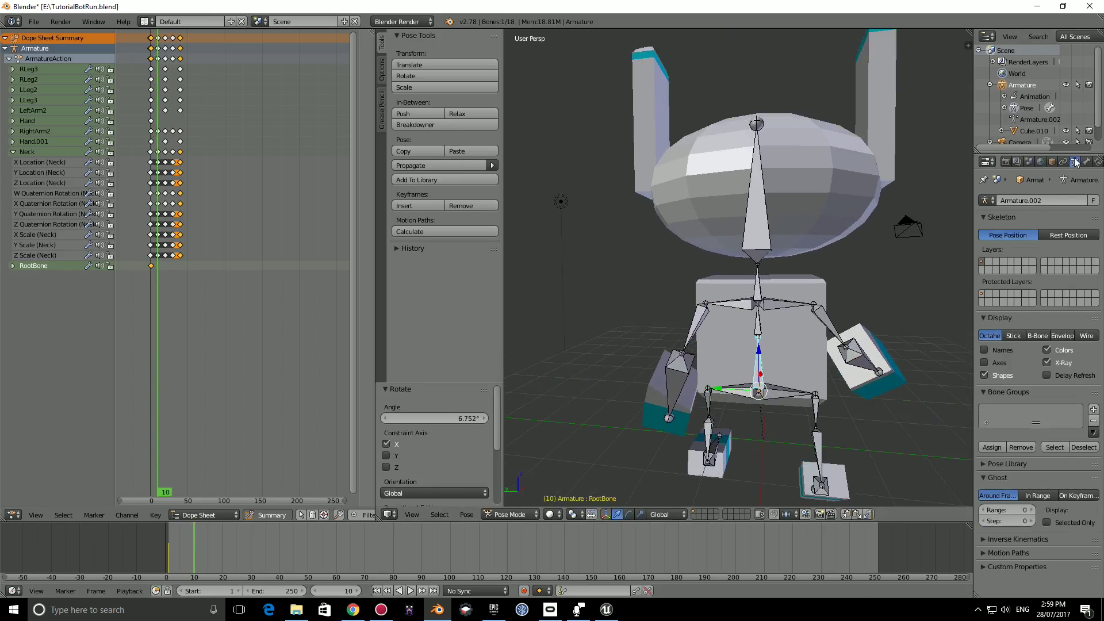
pyautogui.click(1086, 162)
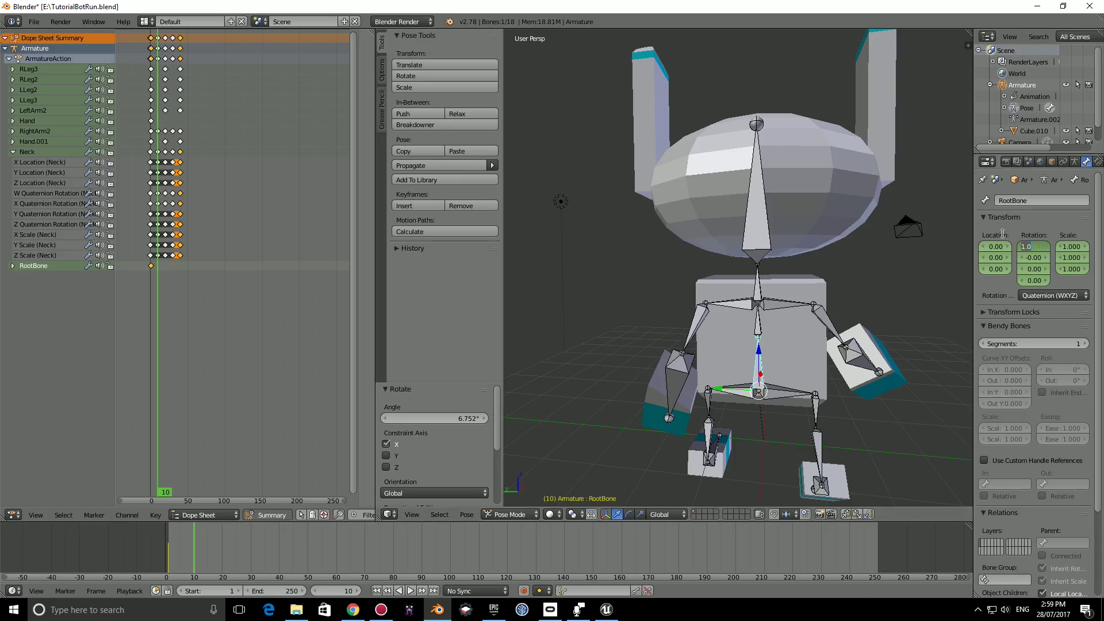
pyautogui.press('Tab')
pyautogui.write('0')
pyautogui.press('Tab')
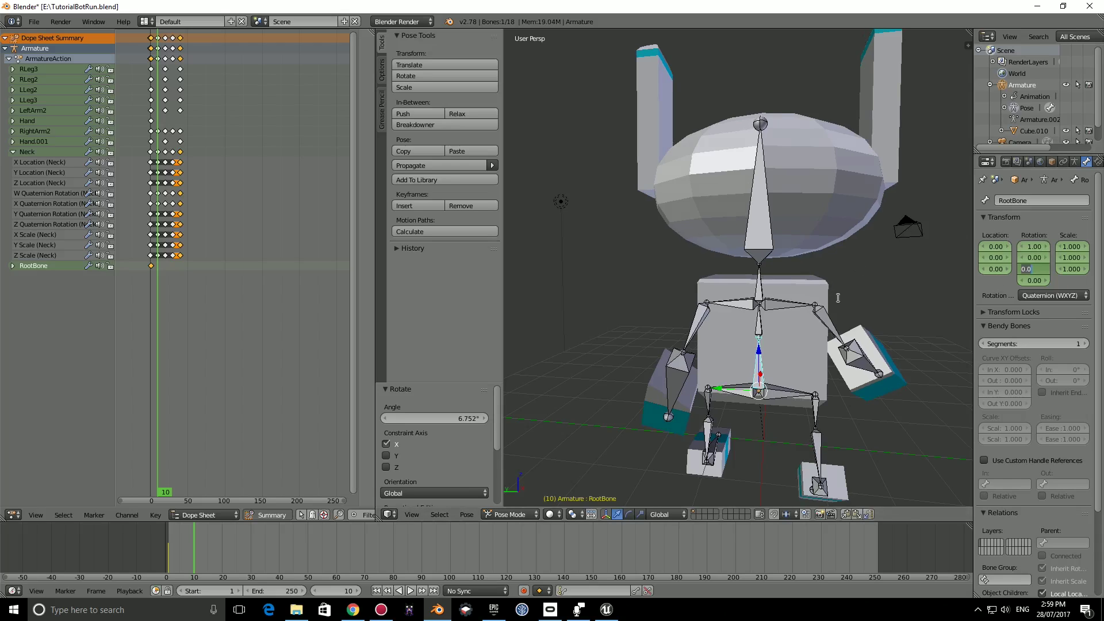
pyautogui.moveTo(809, 308); pyautogui.dragTo(753, 325, button='middle')
pyautogui.press('i')
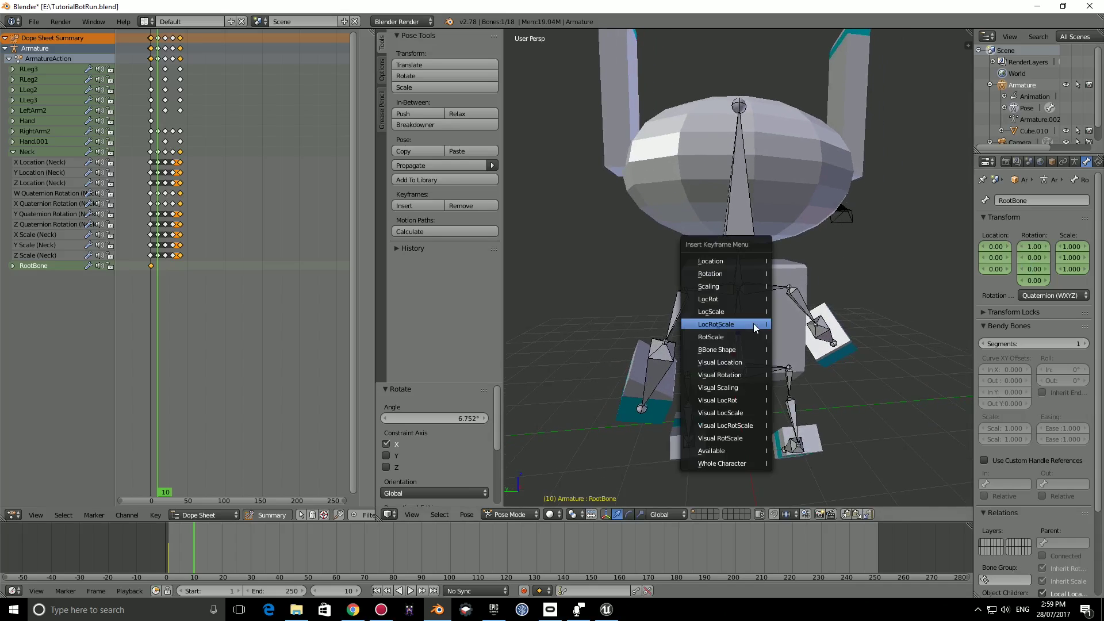
pyautogui.click(748, 323)
# Step: Tilt RootBone about X by roughly 4.6° and keyframe that rotation at frame 20
pyautogui.hotkey('alt', 'a')
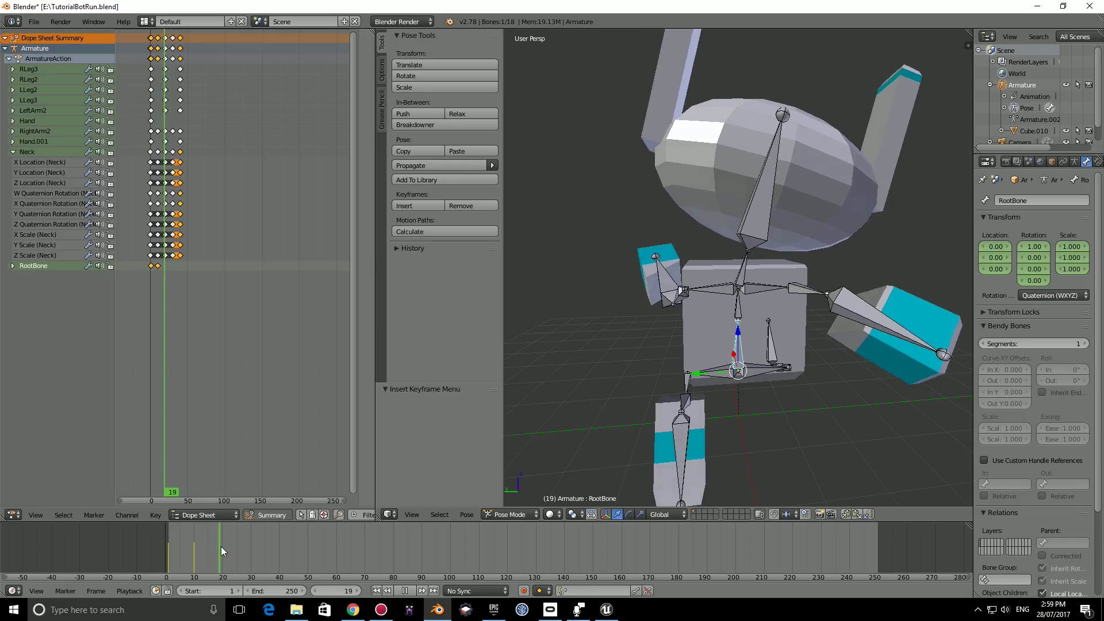
pyautogui.hotkey('alt', 'a')
pyautogui.keyDown('shift'); pyautogui.moveTo(864, 357); pyautogui.dragTo(825, 357, button='middle'); pyautogui.keyUp('shift')
pyautogui.press('r')
pyautogui.press('x')
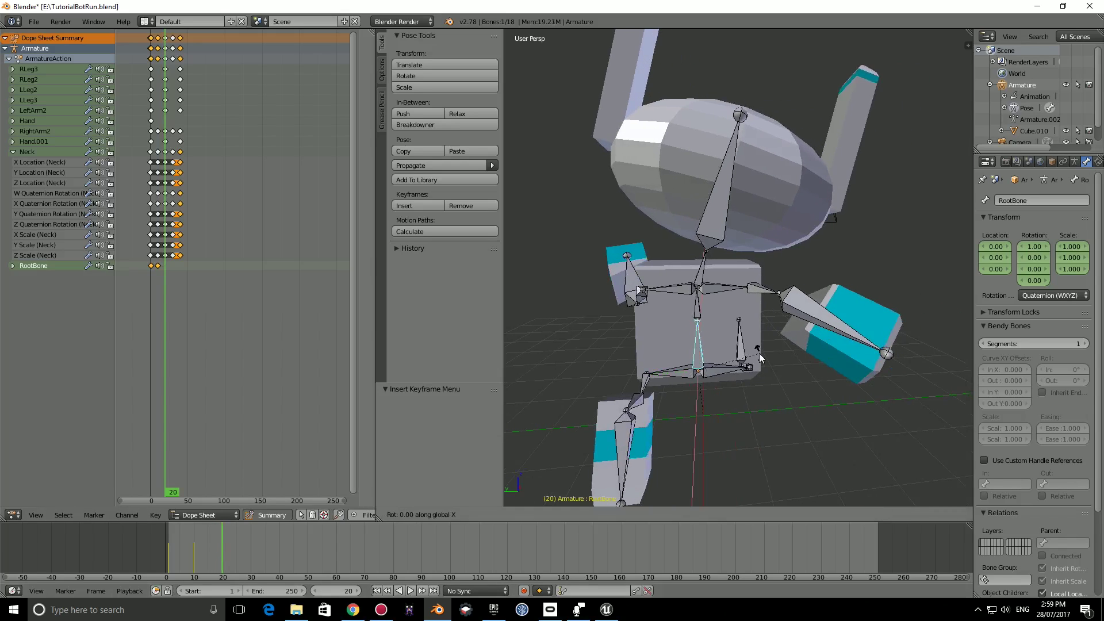
pyautogui.click(704, 322)
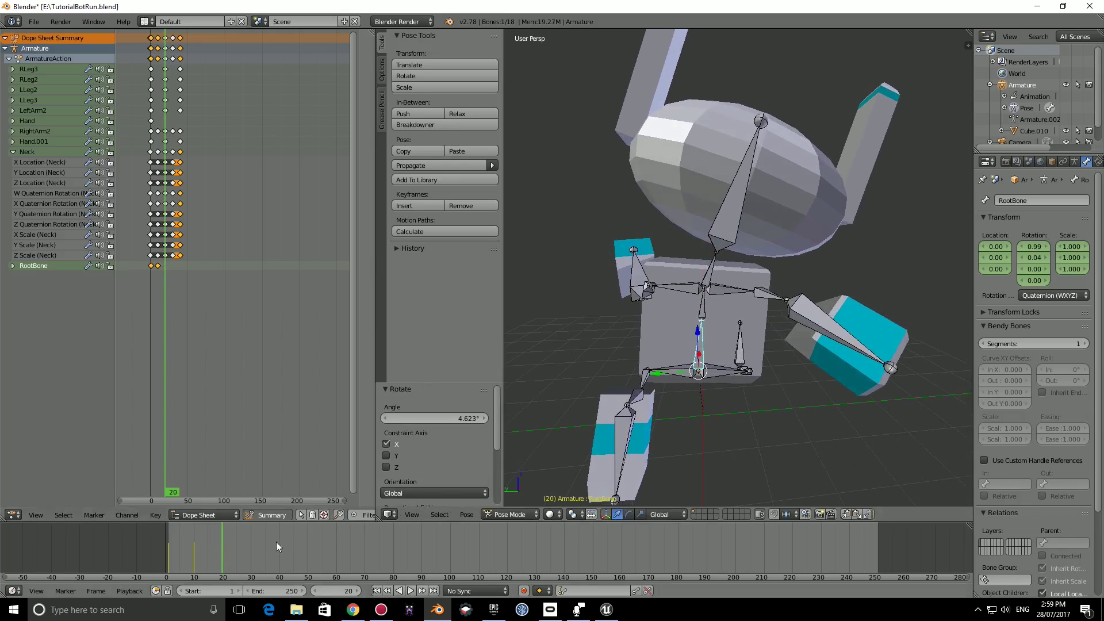
pyautogui.press('i')
pyautogui.click(694, 322)
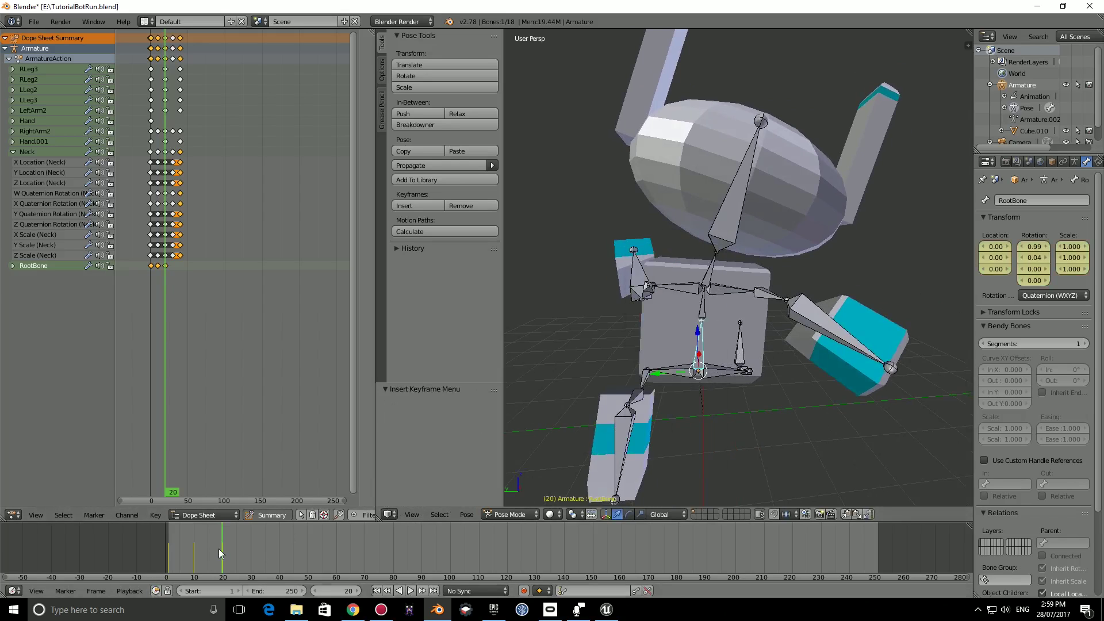
# Step: Return to frame 0, play back and scrub the frames to check the body sway
pyautogui.moveTo(218, 548); pyautogui.dragTo(166, 549)
pyautogui.press('space')
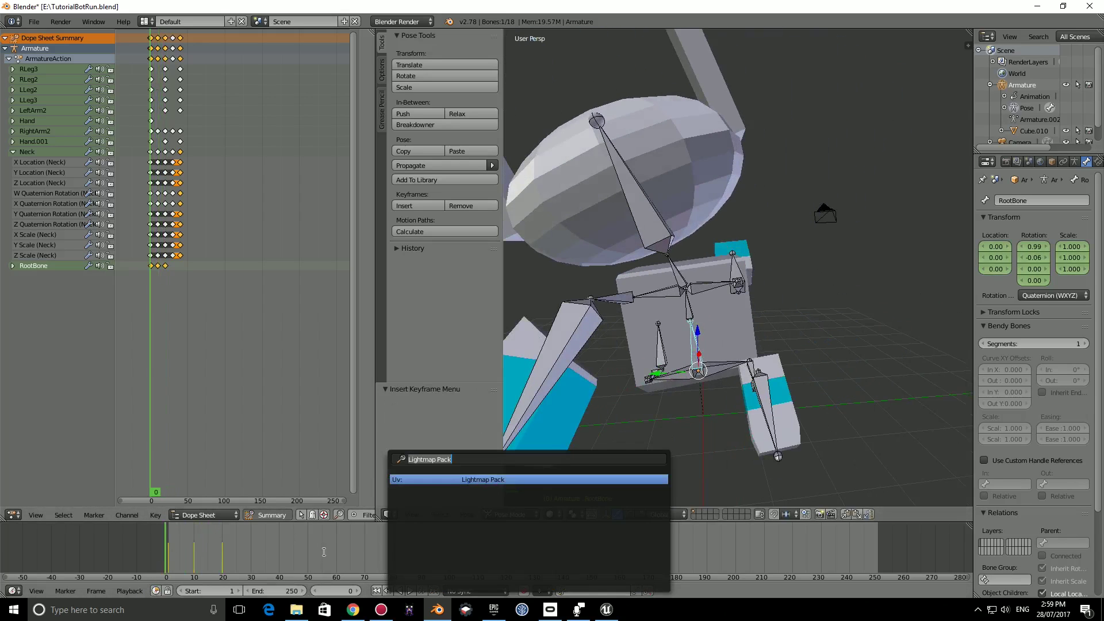
pyautogui.click(409, 590)
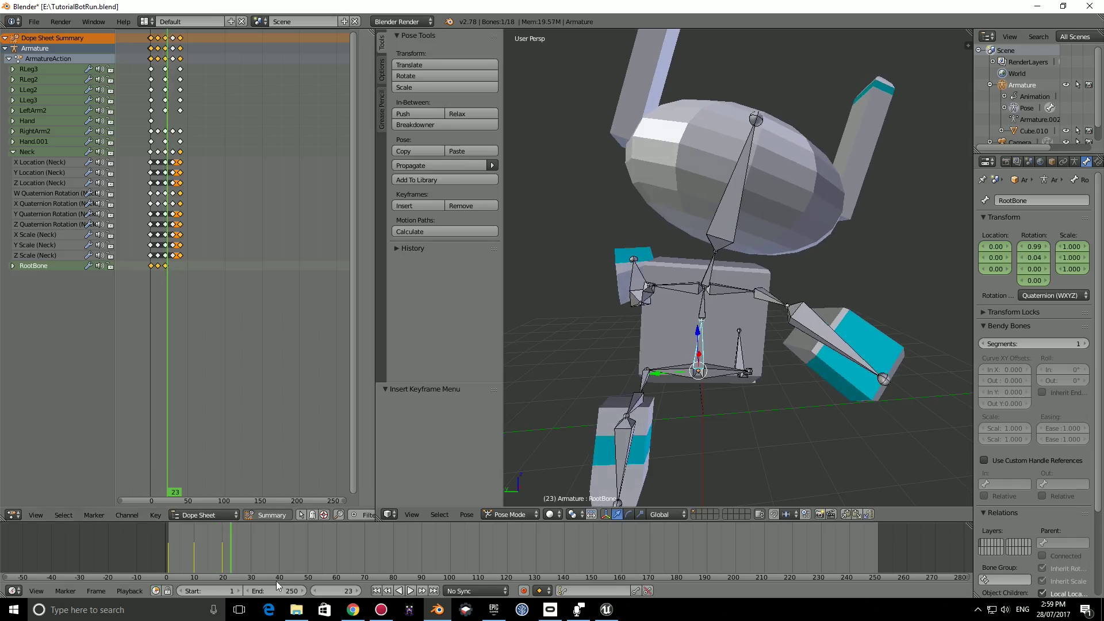
pyautogui.moveTo(221, 557); pyautogui.dragTo(161, 554)
pyautogui.moveTo(586, 416); pyautogui.dragTo(714, 451, button='middle')
pyautogui.scroll(-1, 714, 451)
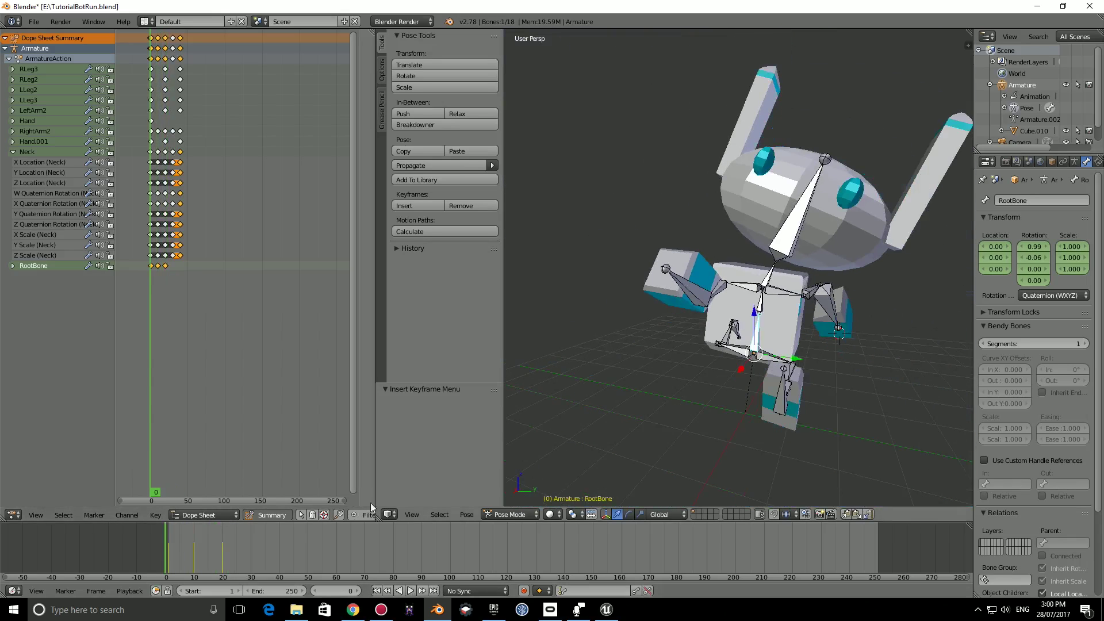
pyautogui.moveTo(168, 550); pyautogui.dragTo(195, 536)
# Step: Copy RootBone's frame 10 keyframes in the Dope Sheet and paste them at frame 30
pyautogui.click(163, 165)
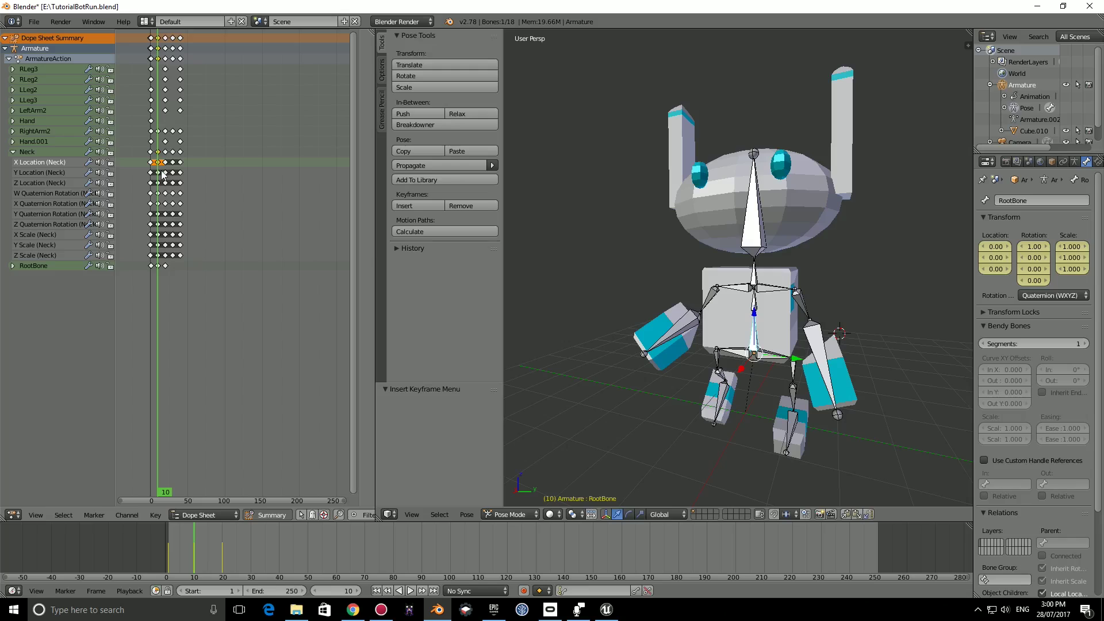
pyautogui.click(162, 172)
pyautogui.click(159, 153)
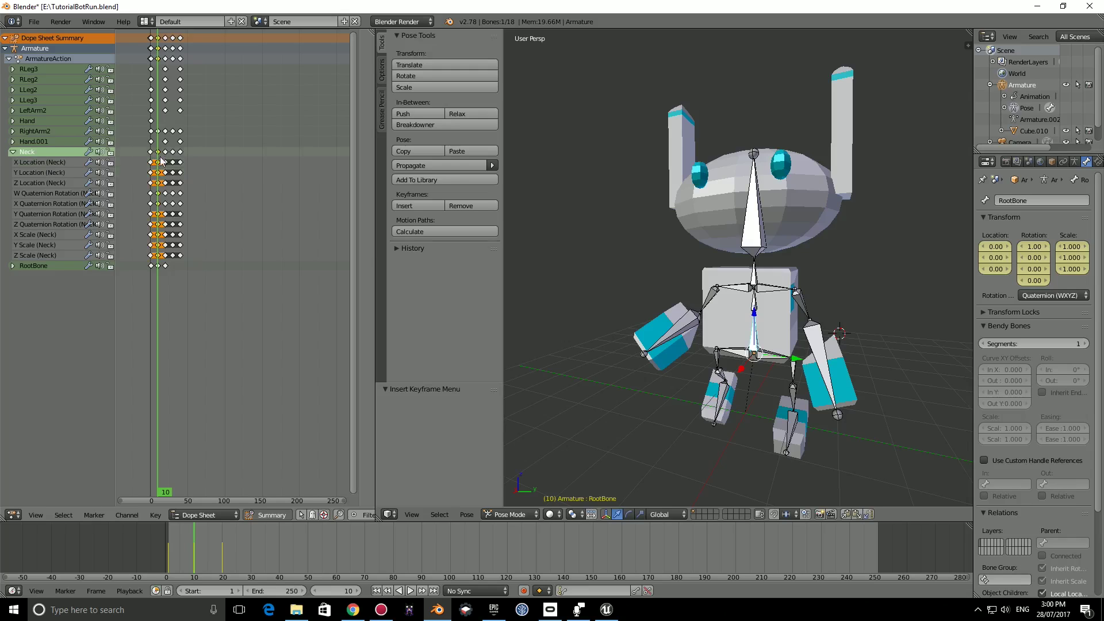
pyautogui.click(12, 266)
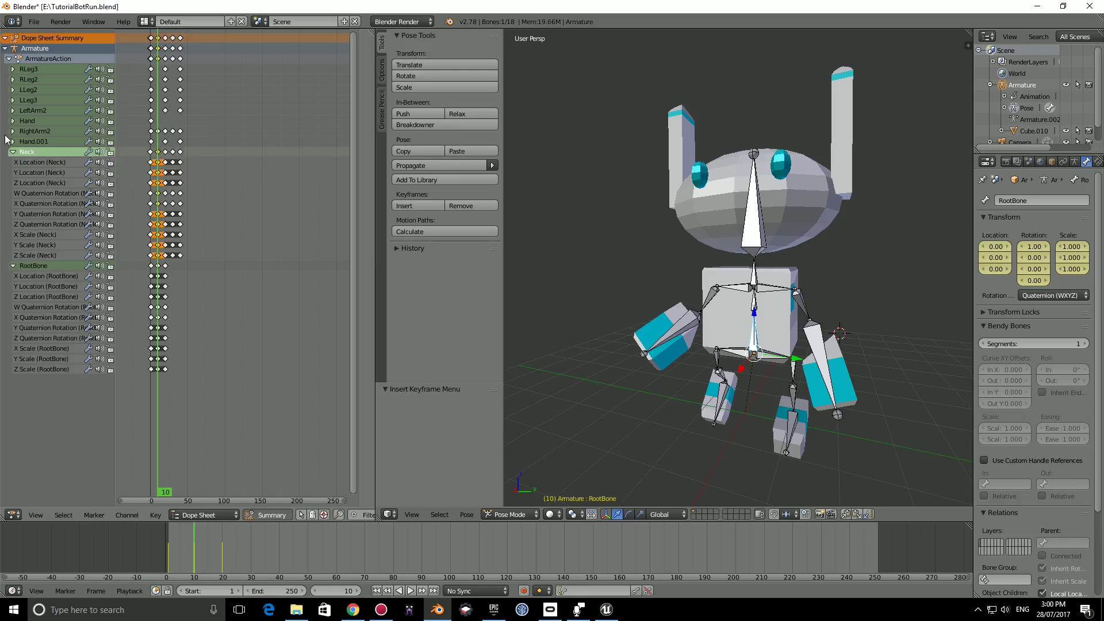
pyautogui.click(14, 152)
pyautogui.click(158, 162)
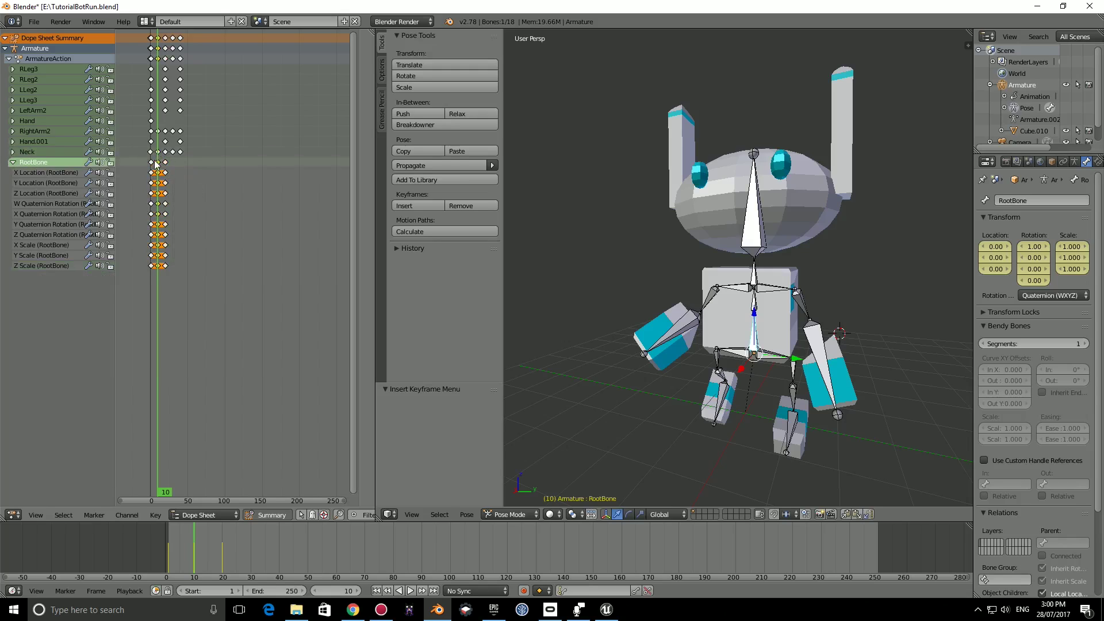
pyautogui.hotkey('alt', 'a')
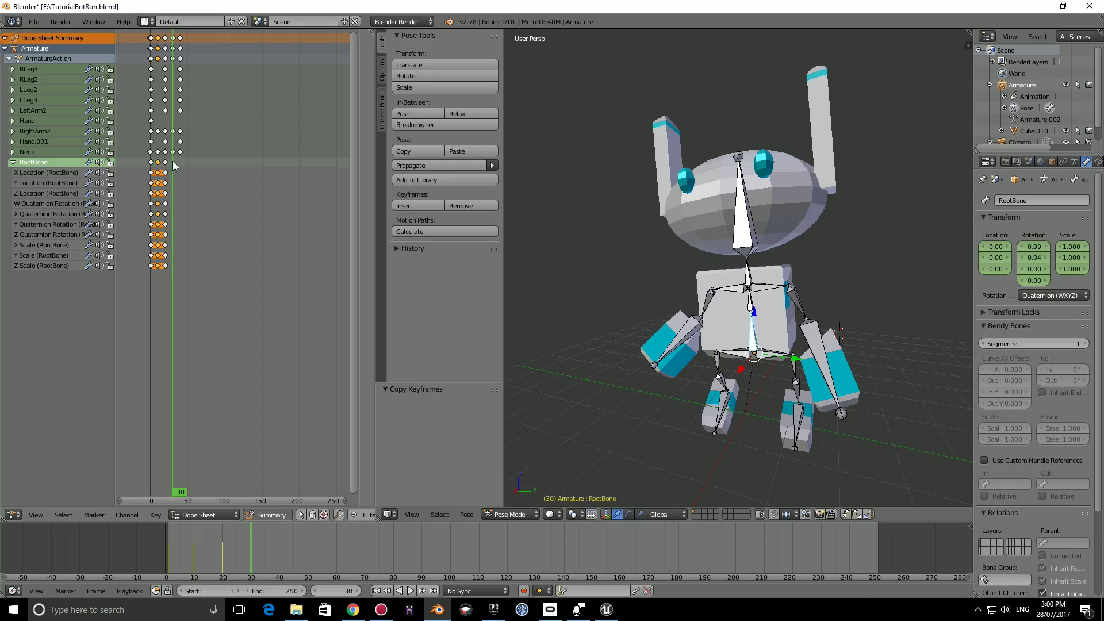
pyautogui.moveTo(173, 162); pyautogui.dragTo(152, 164)
pyautogui.hotkey('alt', 'a')
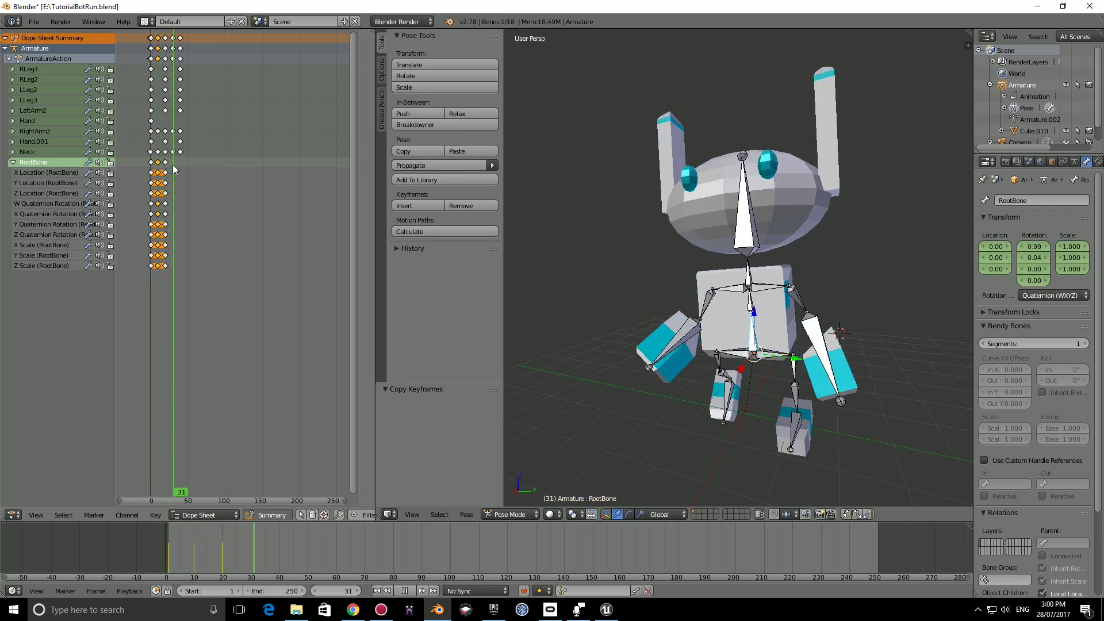
pyautogui.hotkey('alt', 'a')
pyautogui.click(173, 164)
pyautogui.hotkey('ctrl', 'v')
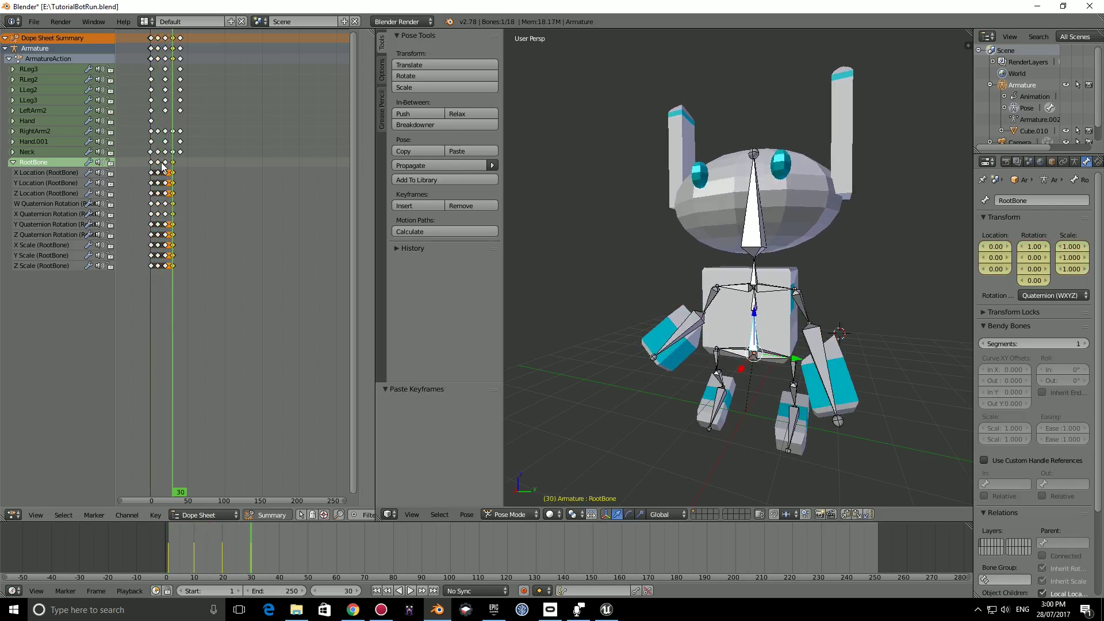
# Step: Copy RootBone's frame 1 keyframes and paste them at frame 40 to close the loop
pyautogui.moveTo(156, 165); pyautogui.dragTo(151, 163)
pyautogui.rightClick(151, 164)
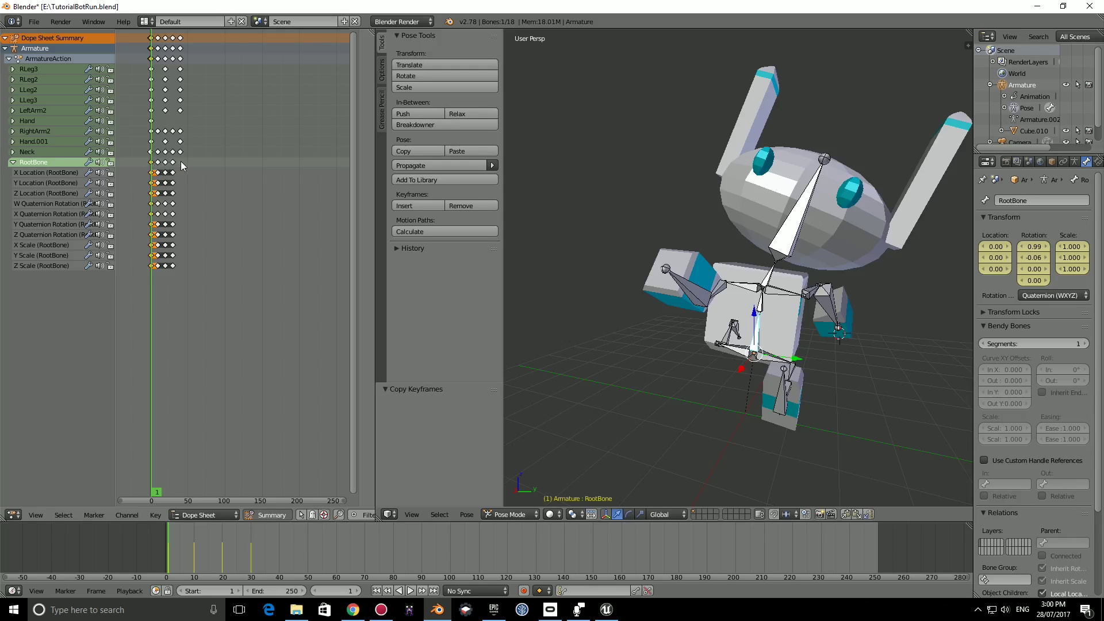
pyautogui.hotkey('alt', 'a')
pyautogui.click(179, 161)
pyautogui.hotkey('alt', 'a')
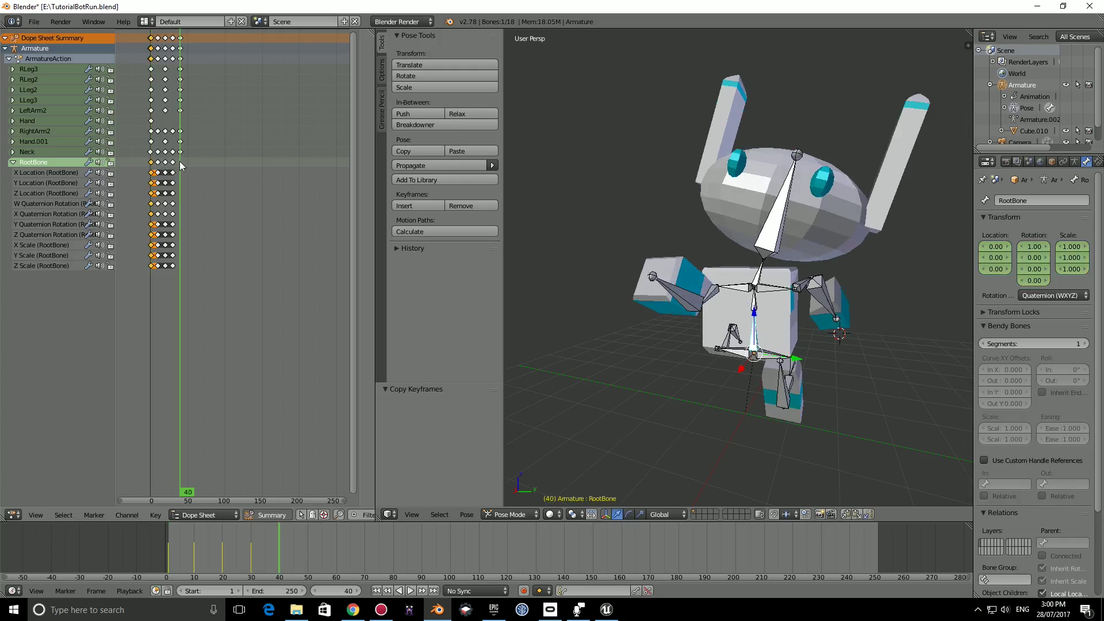
pyautogui.hotkey('ctrl', 'v')
pyautogui.moveTo(182, 457); pyautogui.dragTo(150, 450)
# Step: Play the run cycle from the start several times, orbiting around the robot to inspect the sway
pyautogui.click(408, 590)
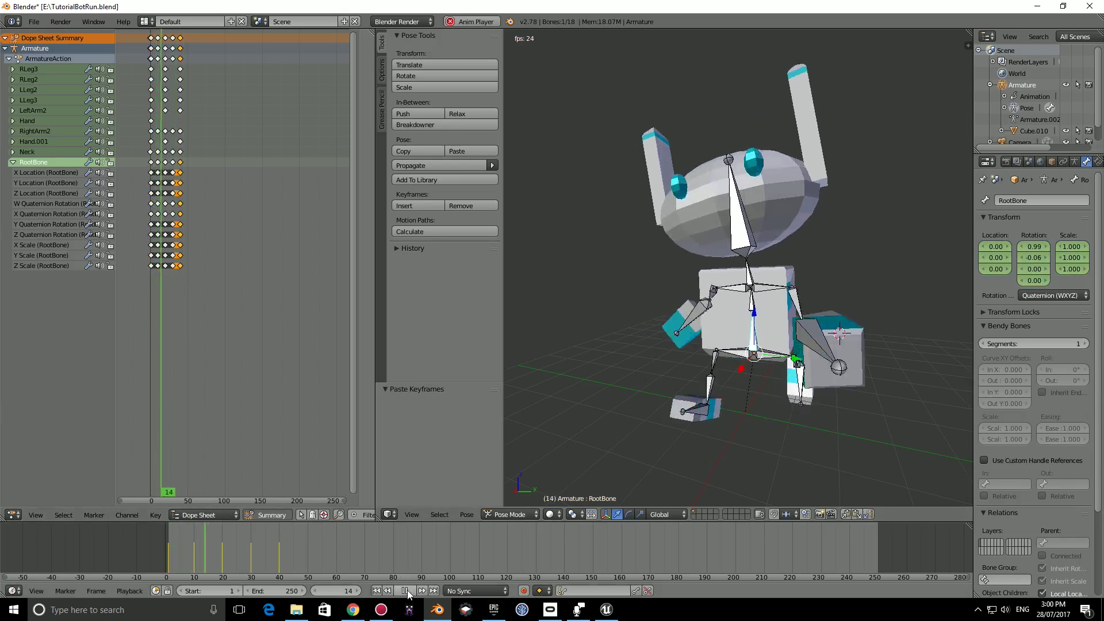
pyautogui.moveTo(812, 390); pyautogui.dragTo(650, 385, button='middle')
pyautogui.scroll(-1, 651, 385)
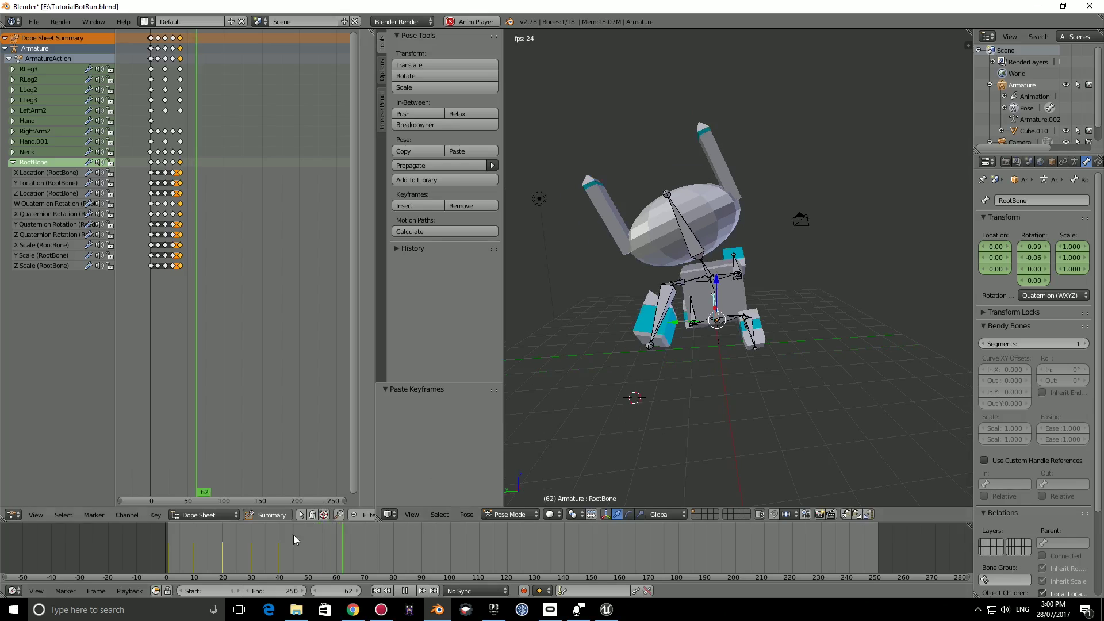
pyautogui.click(124, 538)
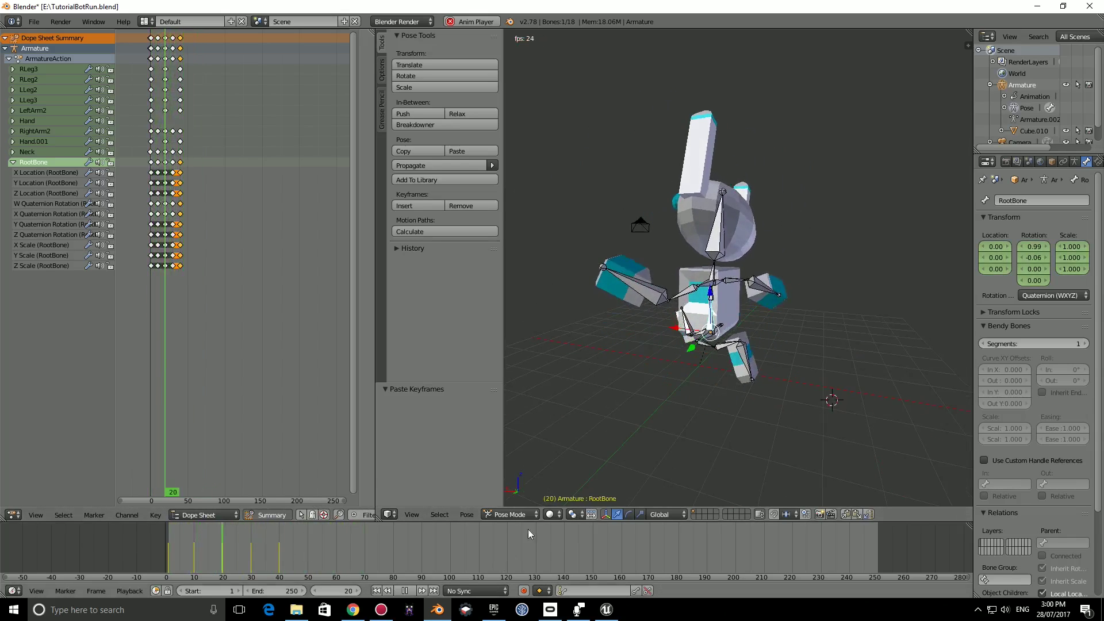
pyautogui.click(159, 532)
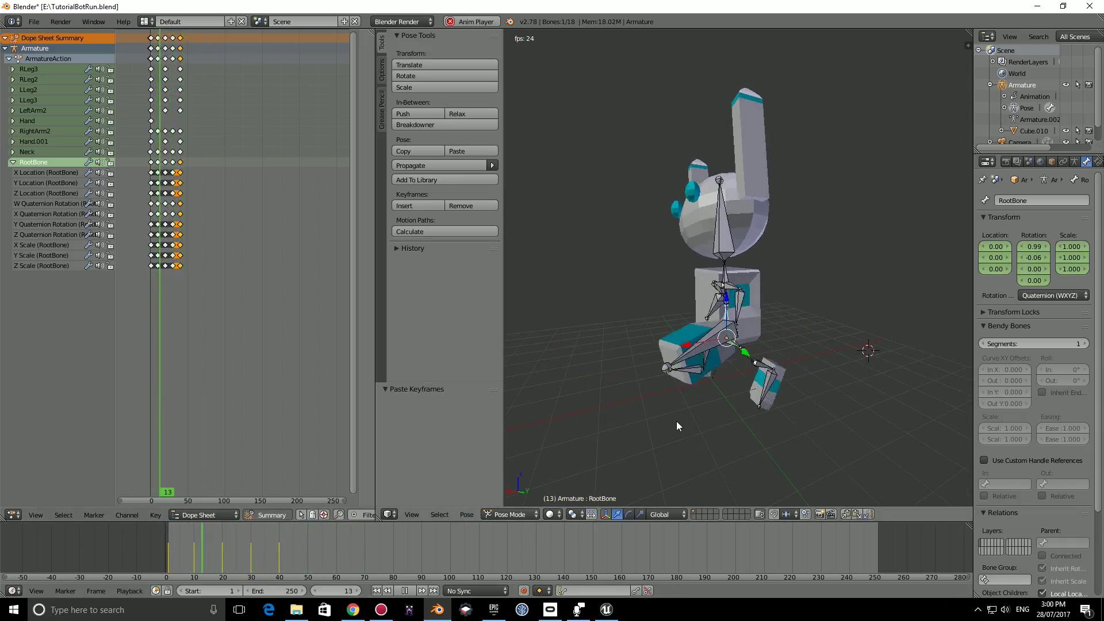
pyautogui.moveTo(684, 418); pyautogui.dragTo(649, 434, button='middle')
pyautogui.click(164, 546)
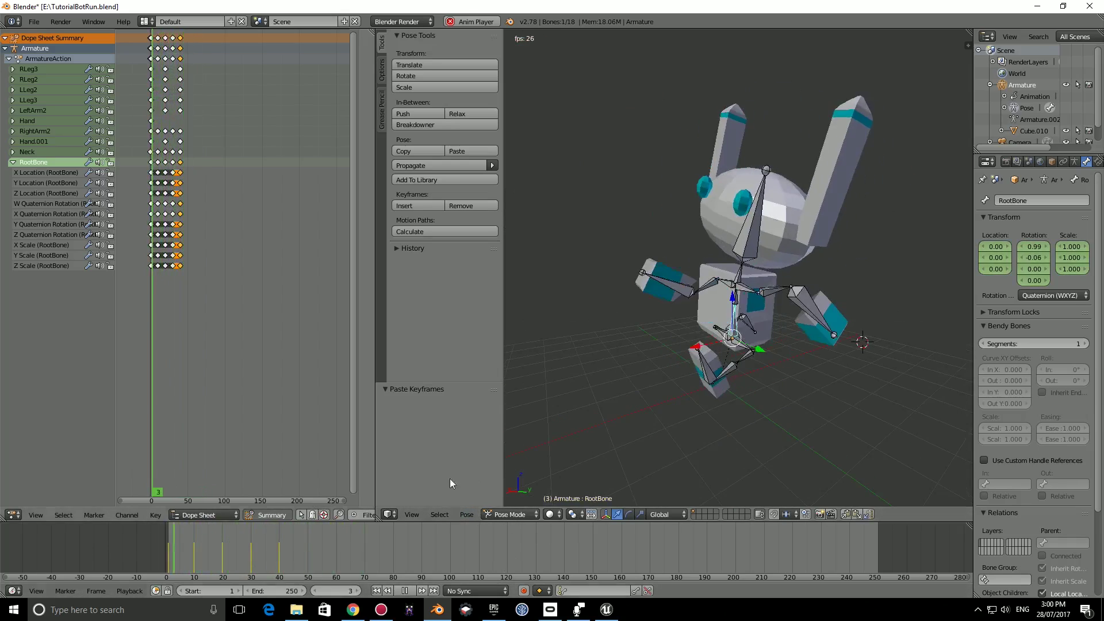
pyautogui.moveTo(729, 443); pyautogui.dragTo(809, 428, button='middle')
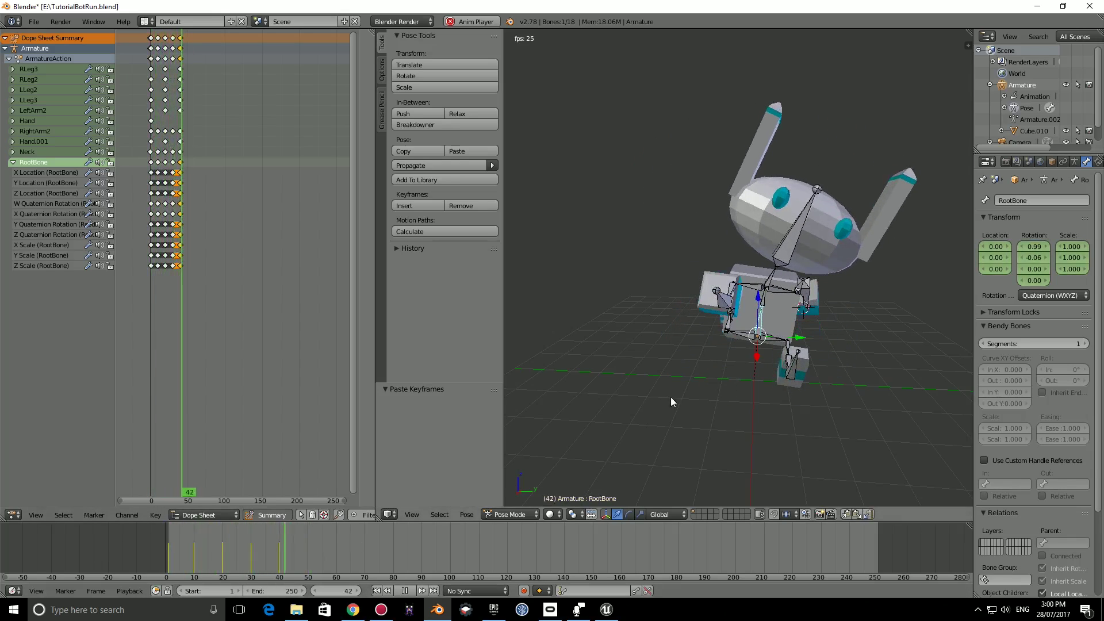
pyautogui.moveTo(650, 460); pyautogui.dragTo(593, 468, button='middle')
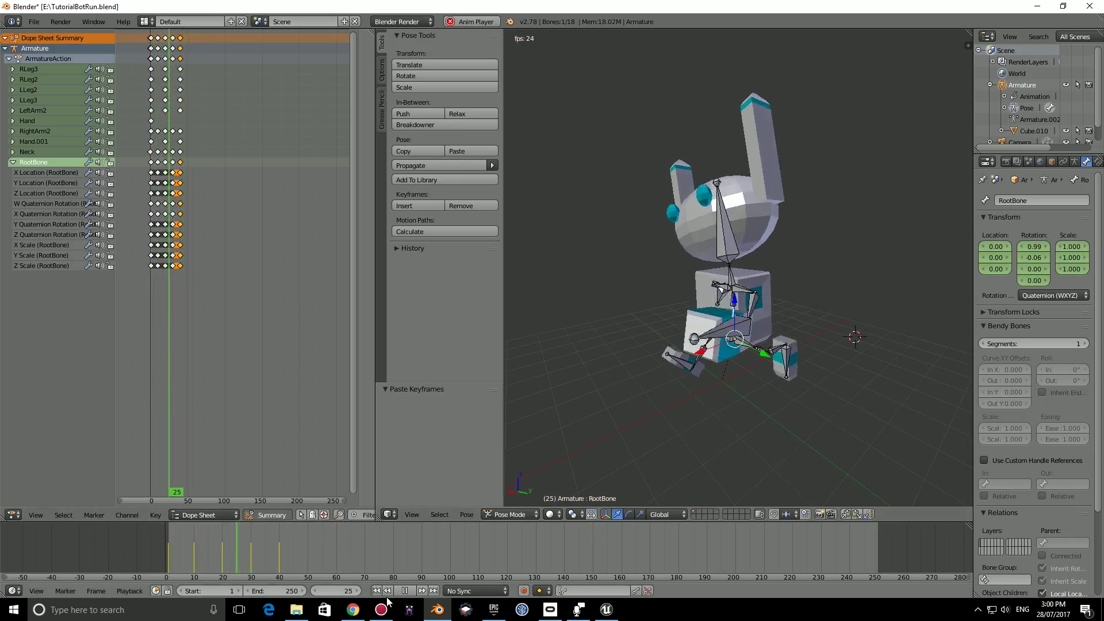
pyautogui.click(404, 590)
# Step: Save over TutorialBotRun.blend
pyautogui.hotkey('ctrl', 's')
pyautogui.click(683, 351)
pyautogui.moveTo(683, 352); pyautogui.dragTo(774, 298, button='middle')
pyautogui.scroll(3, 756, 312)
pyautogui.scroll(-3, 756, 313)
# Step: Run the robot up the path, jump two gaps, and continue through the town past the tower
pyautogui.scroll(-1, 760, 304)
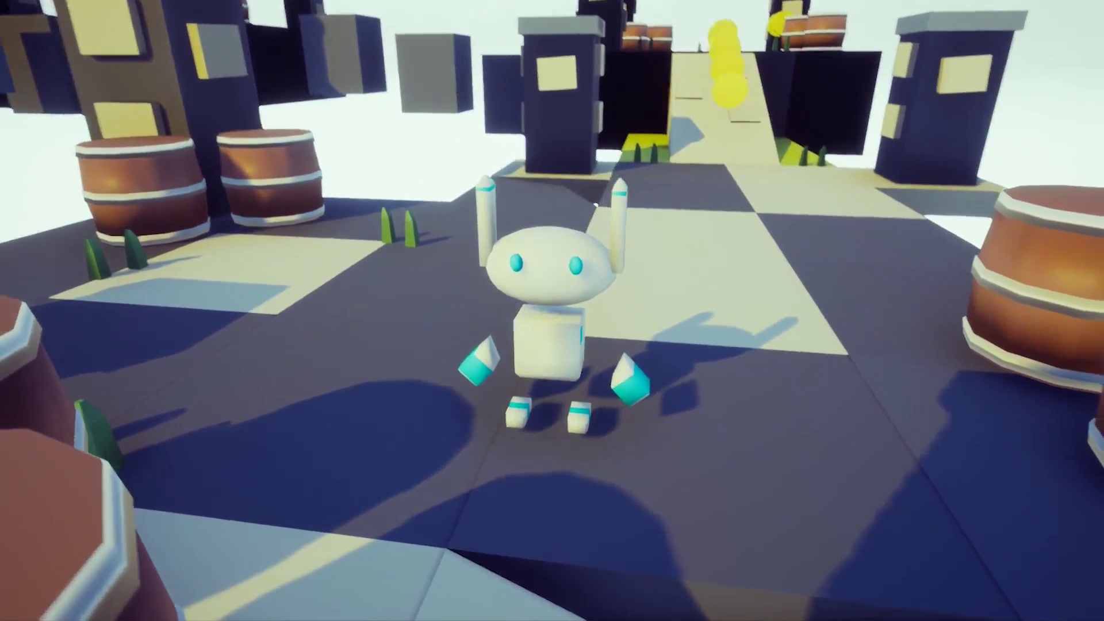
pyautogui.press('w')
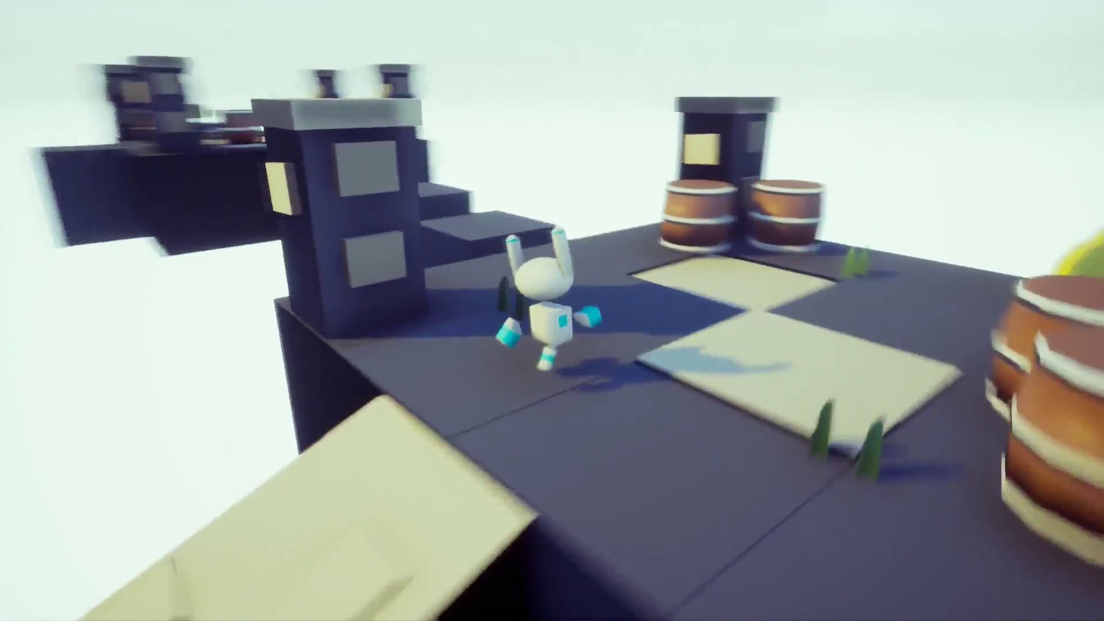
pyautogui.press('space')
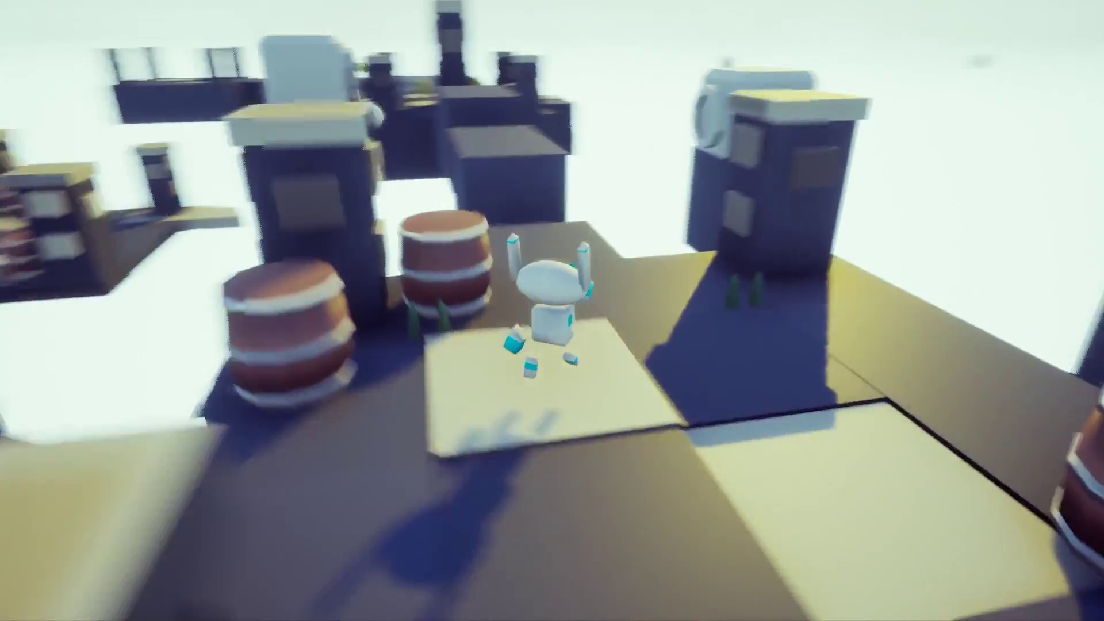
pyautogui.press('space')
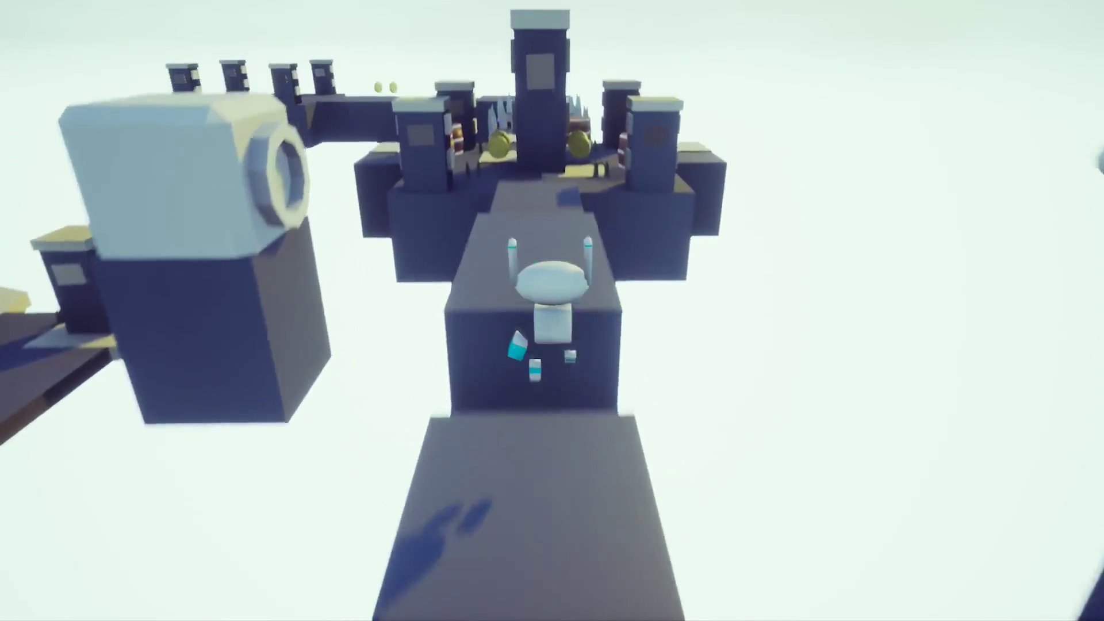
pyautogui.press('w')
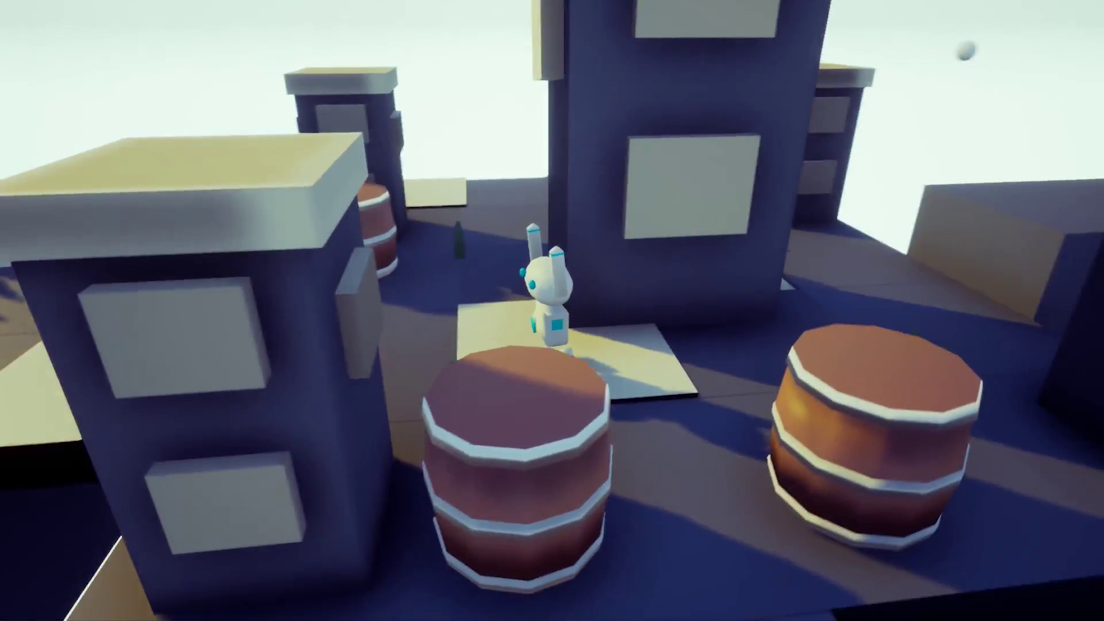
pyautogui.press('space')
pyautogui.press('w')
pyautogui.press('w')
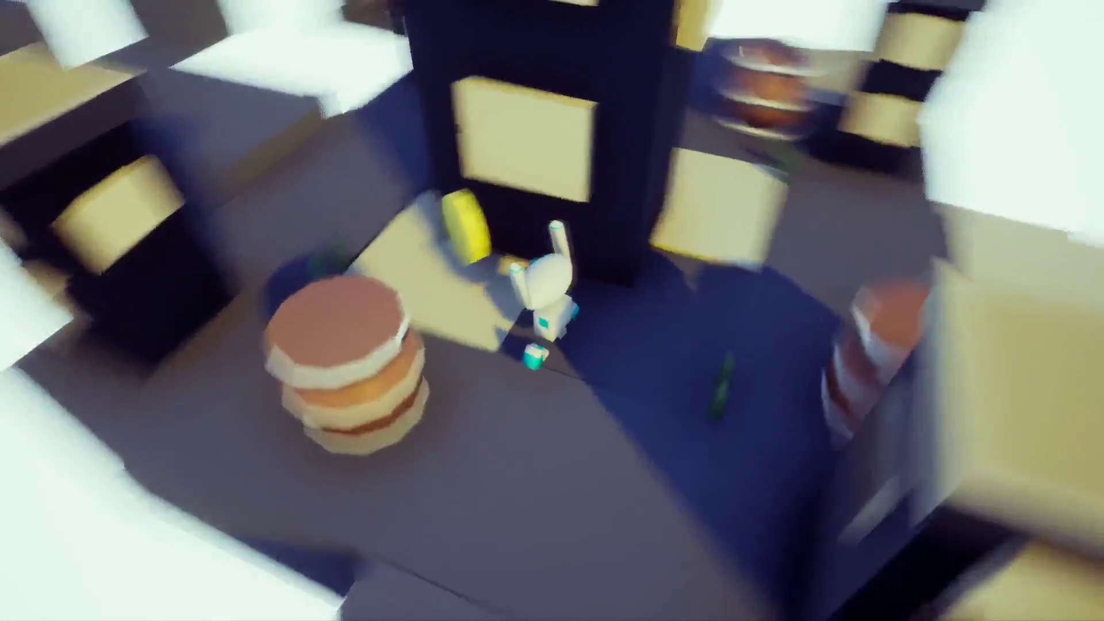